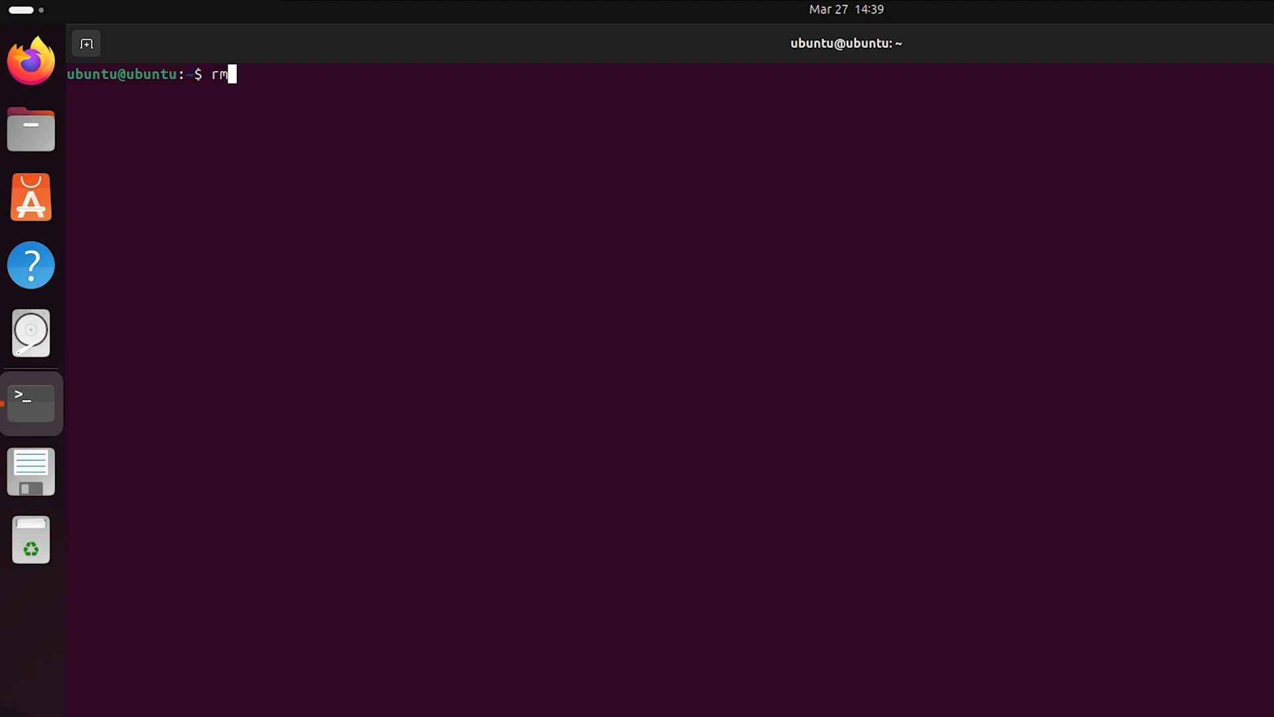
Print the rm command's usage text with rm --help
text(--)
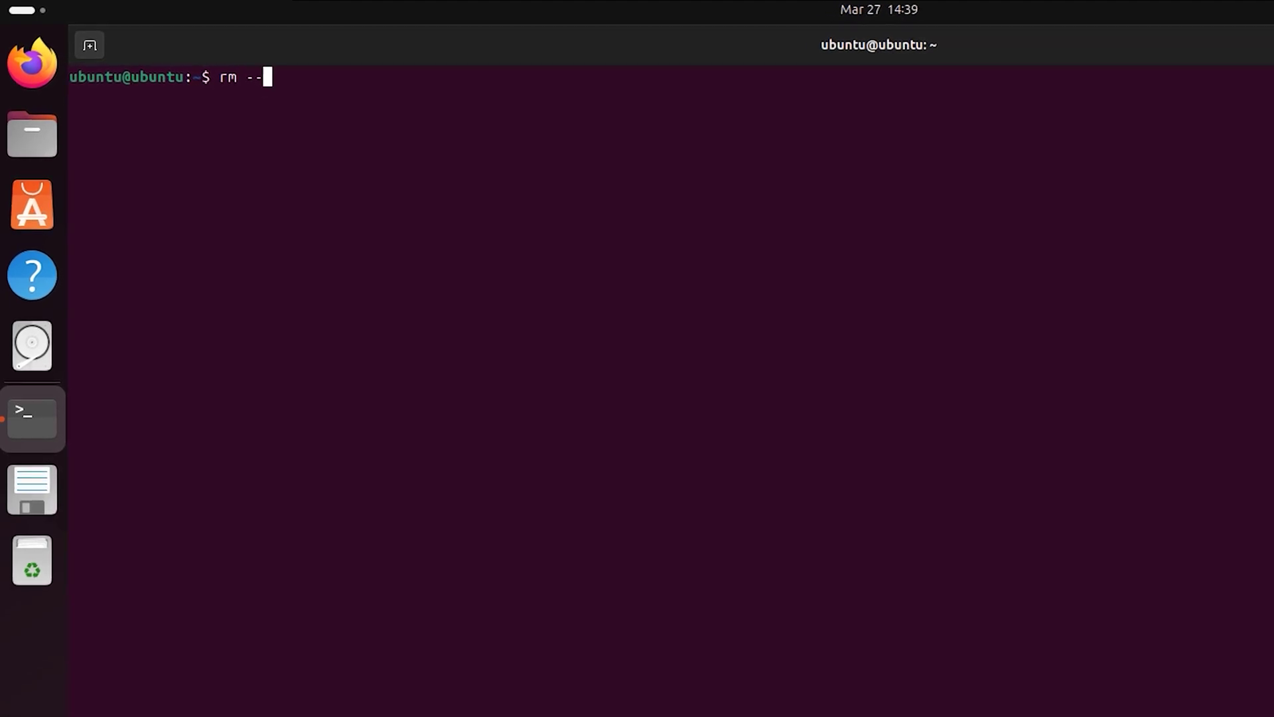
text(help)
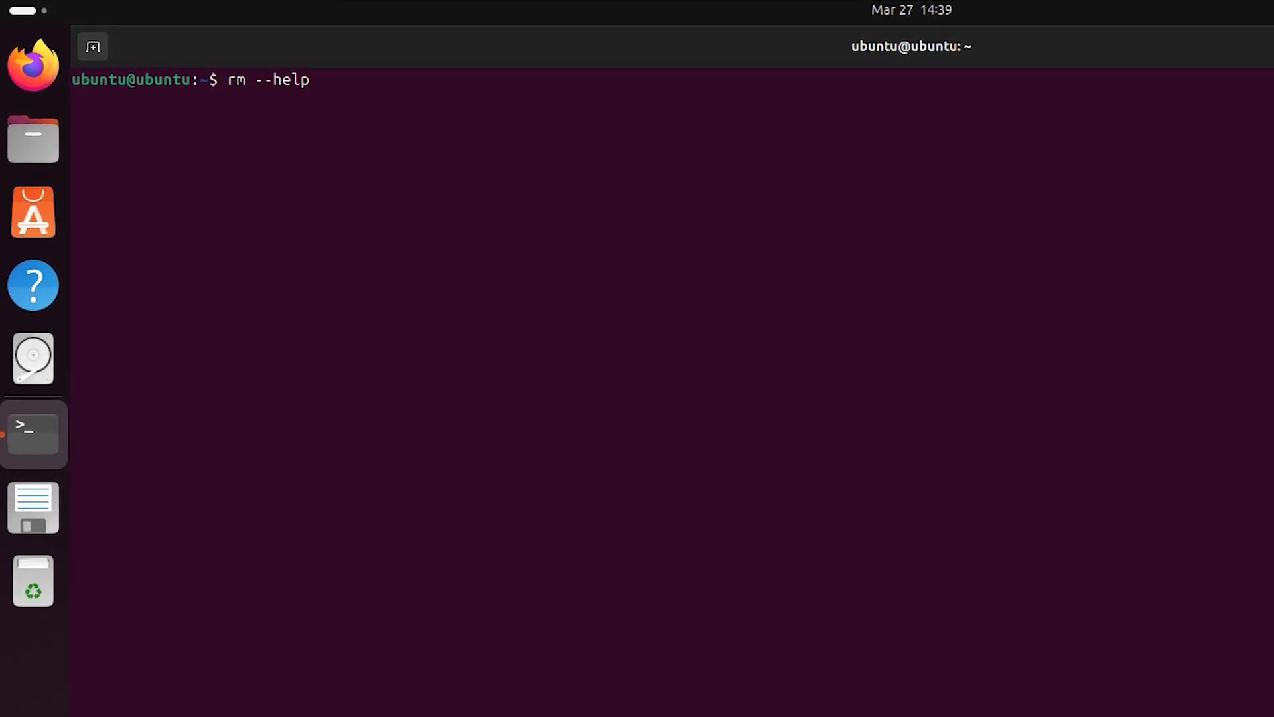
key(Return)
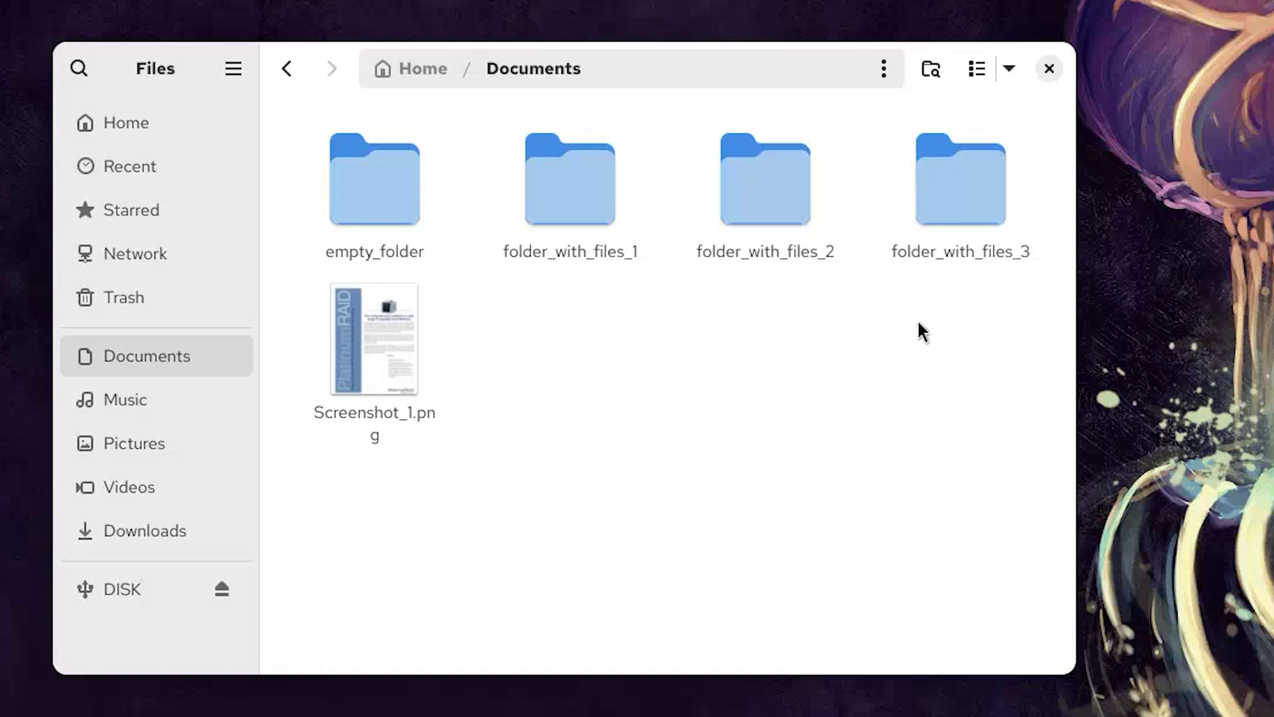
click(369, 348)
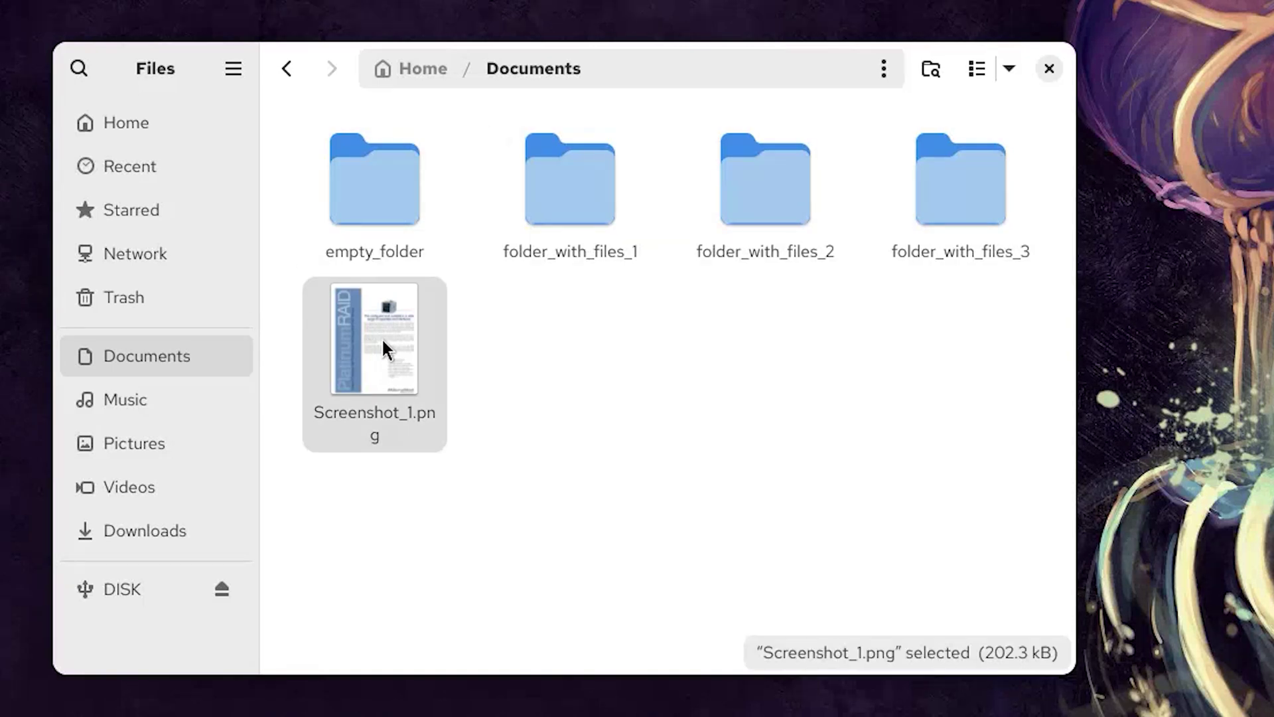
click(404, 229)
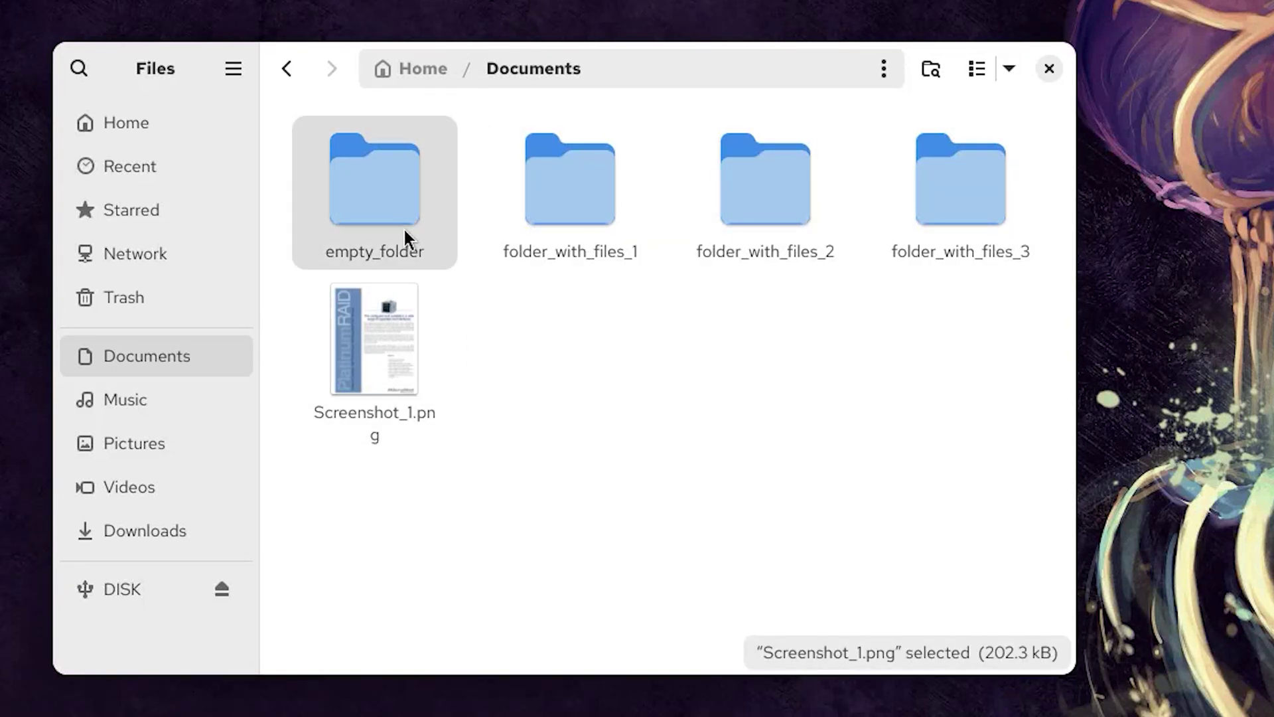
click(571, 219)
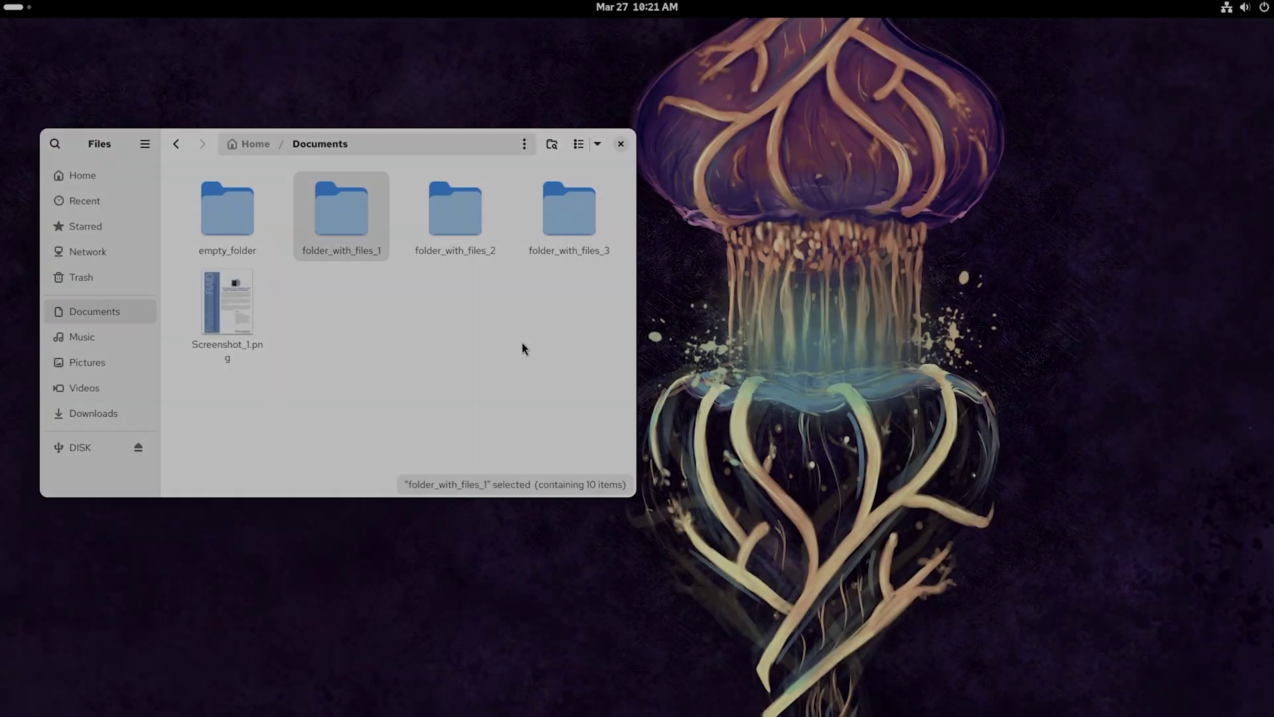
Open a console in the Documents folder and select Screenshot_1.png
right_click(516, 352)
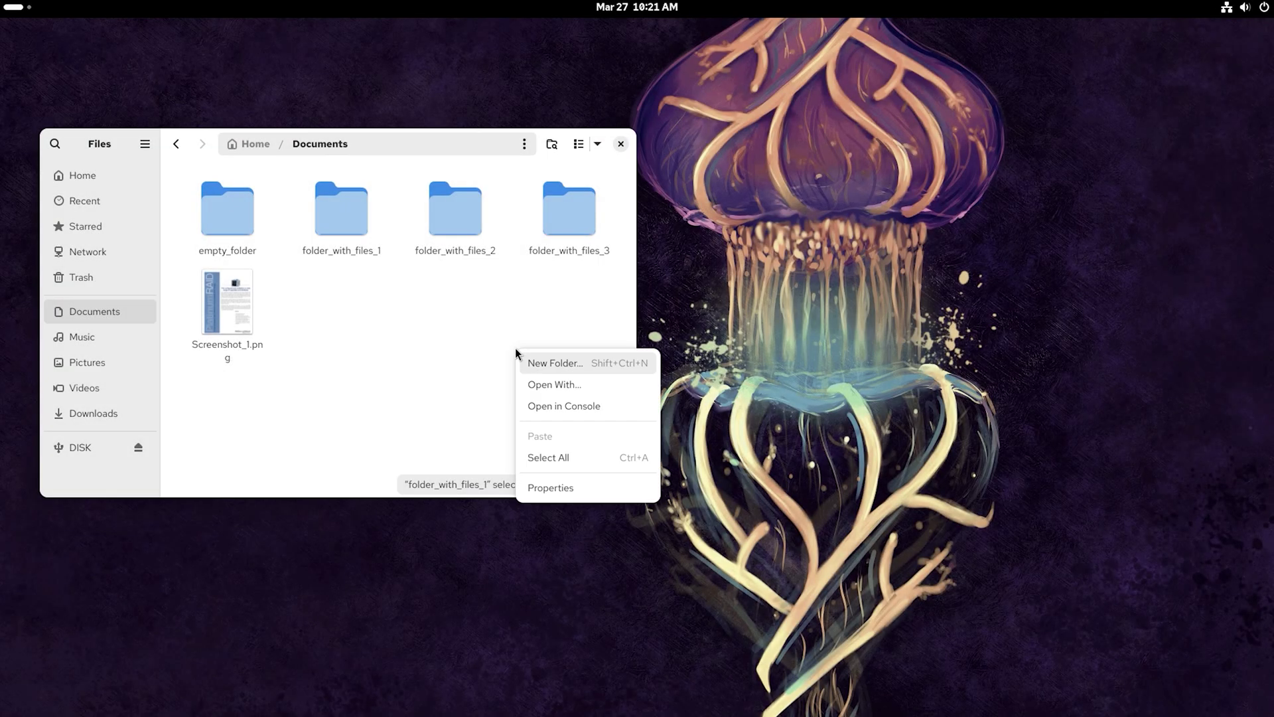
click(611, 410)
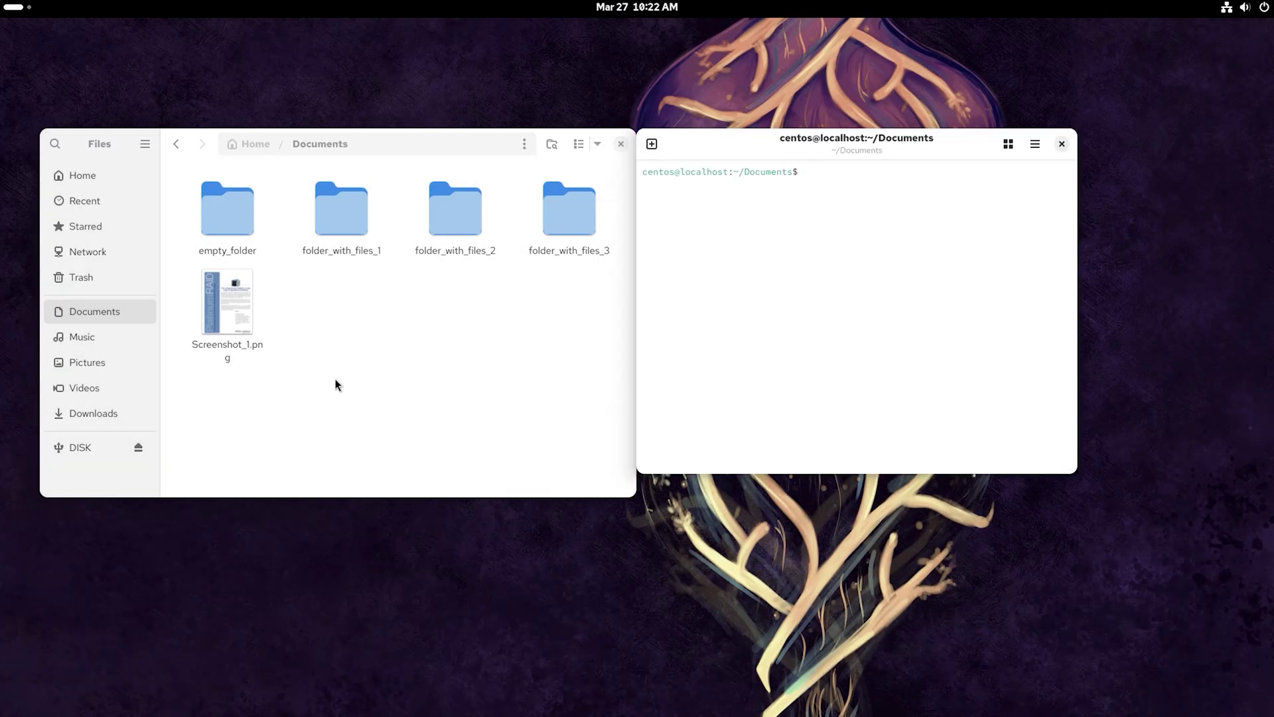
click(240, 332)
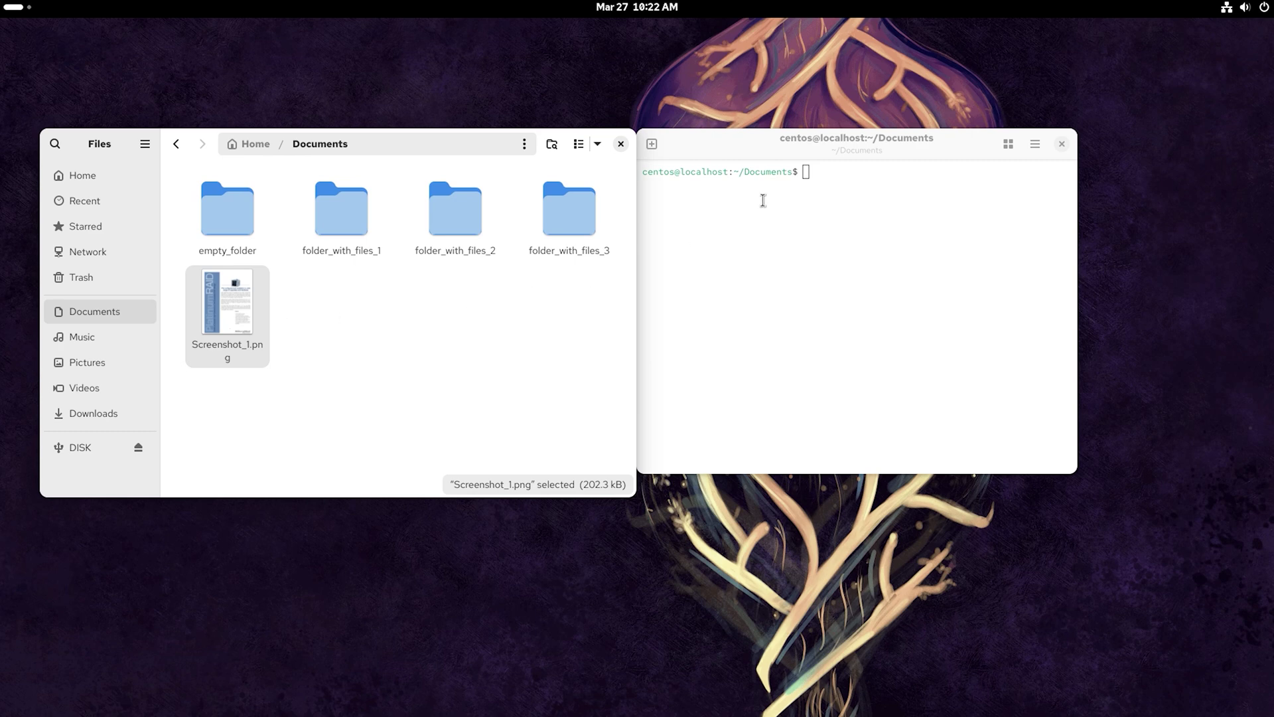
Delete Screenshot_1.png with rm and confirm it never reached the Trash
click(806, 174)
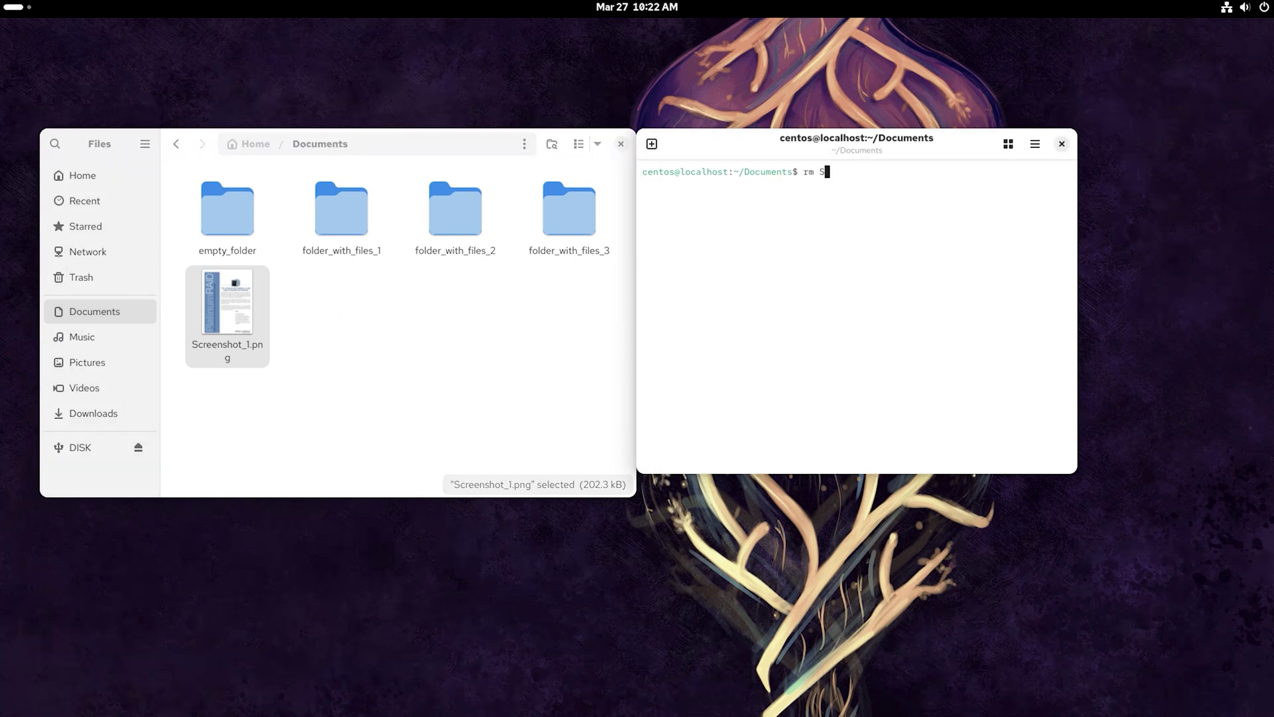
text(rm Screenshot_1.png)
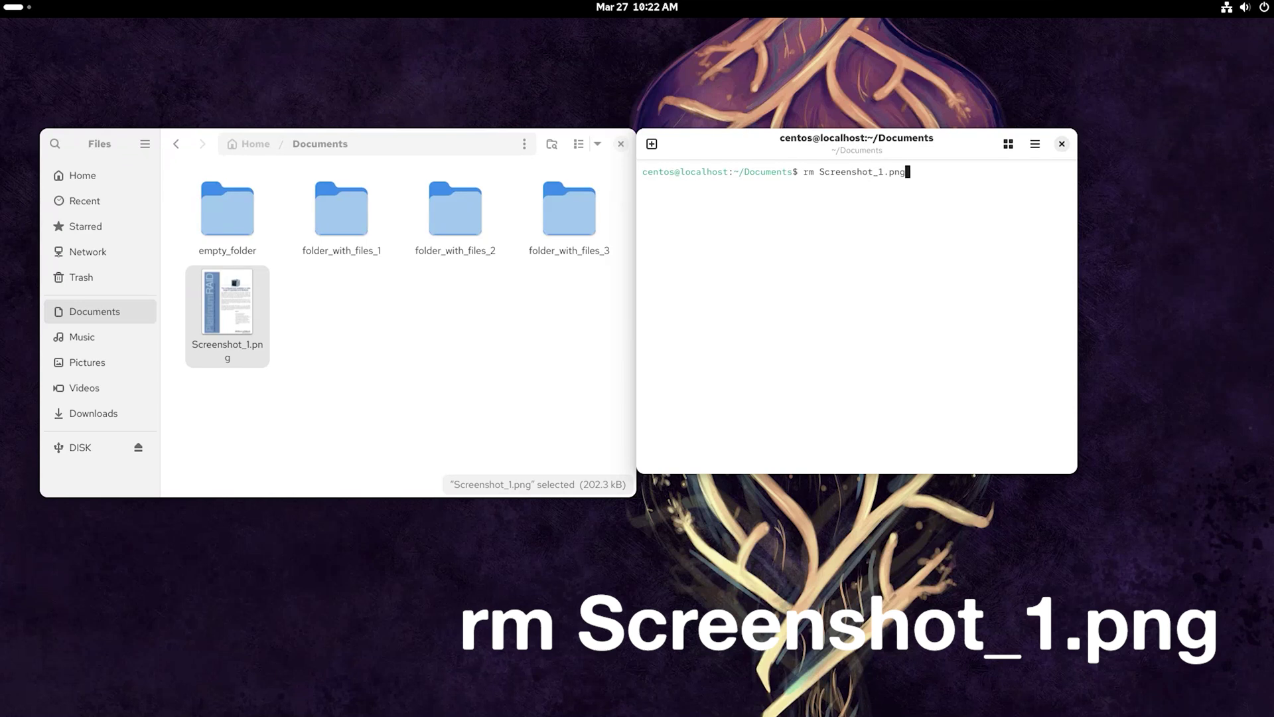
key(Return)
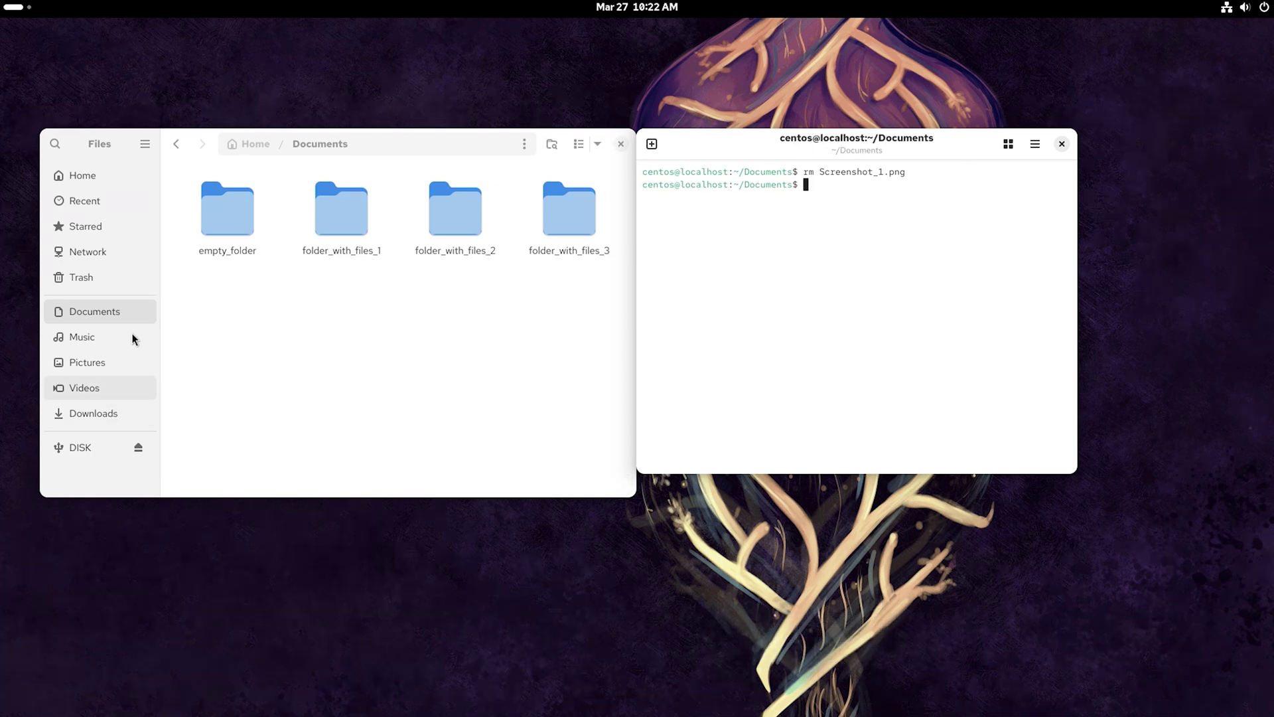
click(106, 279)
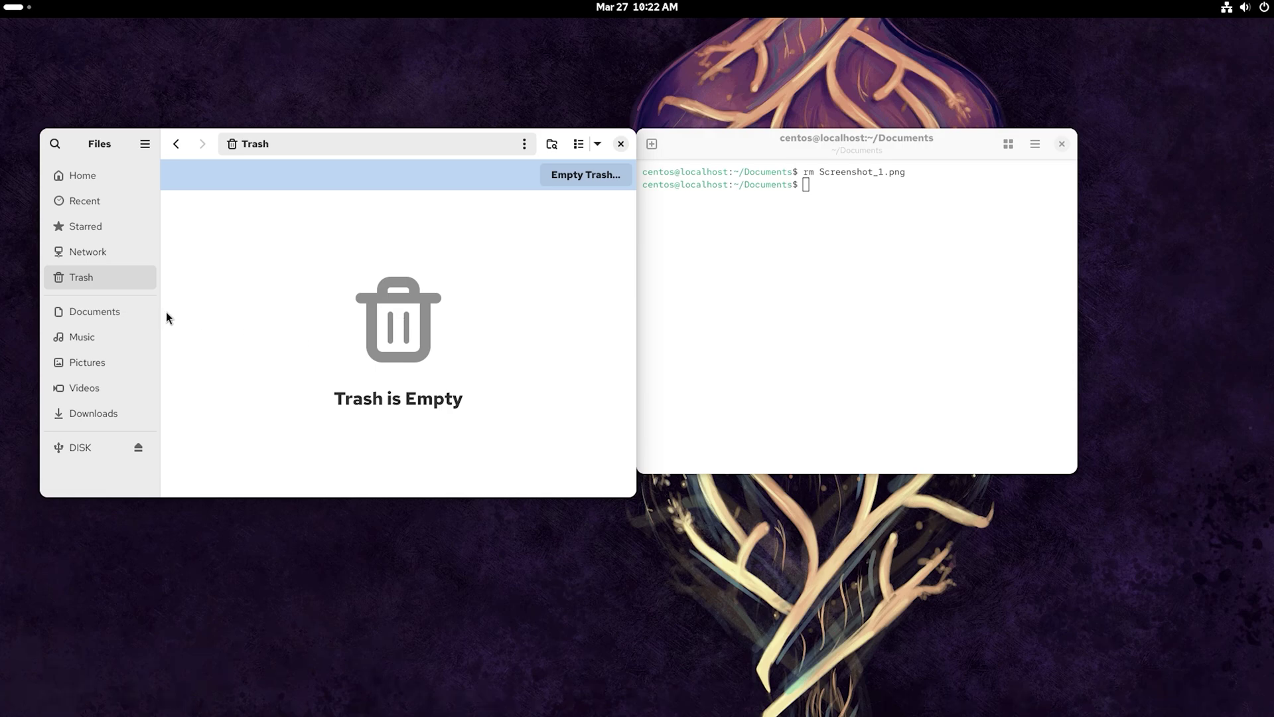
click(117, 312)
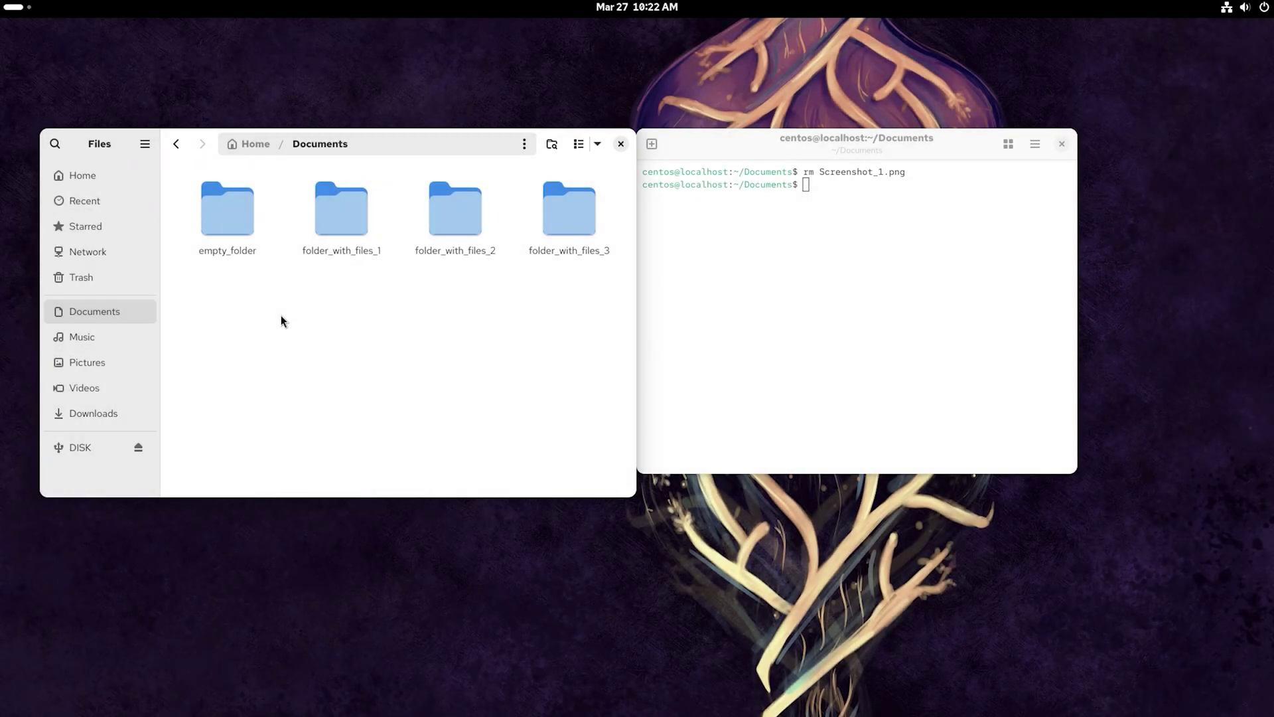
Remove the empty directory with rmdir empty_folder
click(237, 249)
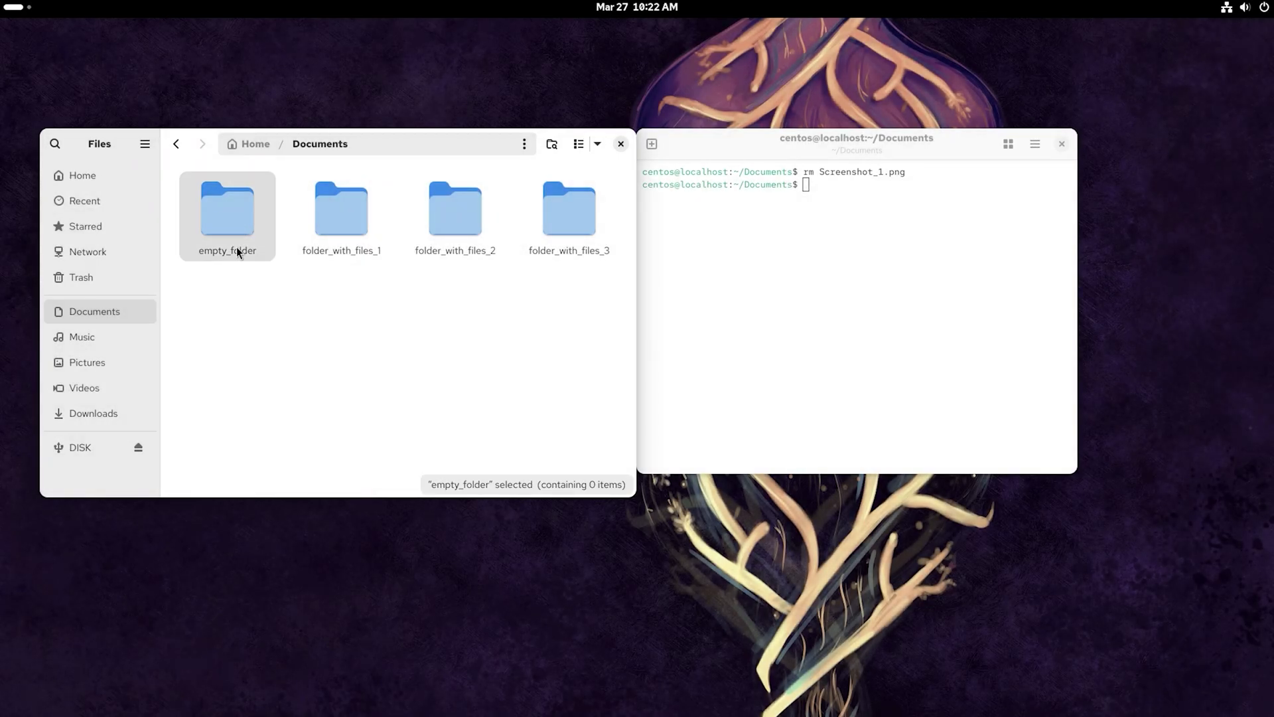
click(807, 186)
text(rmdir e)
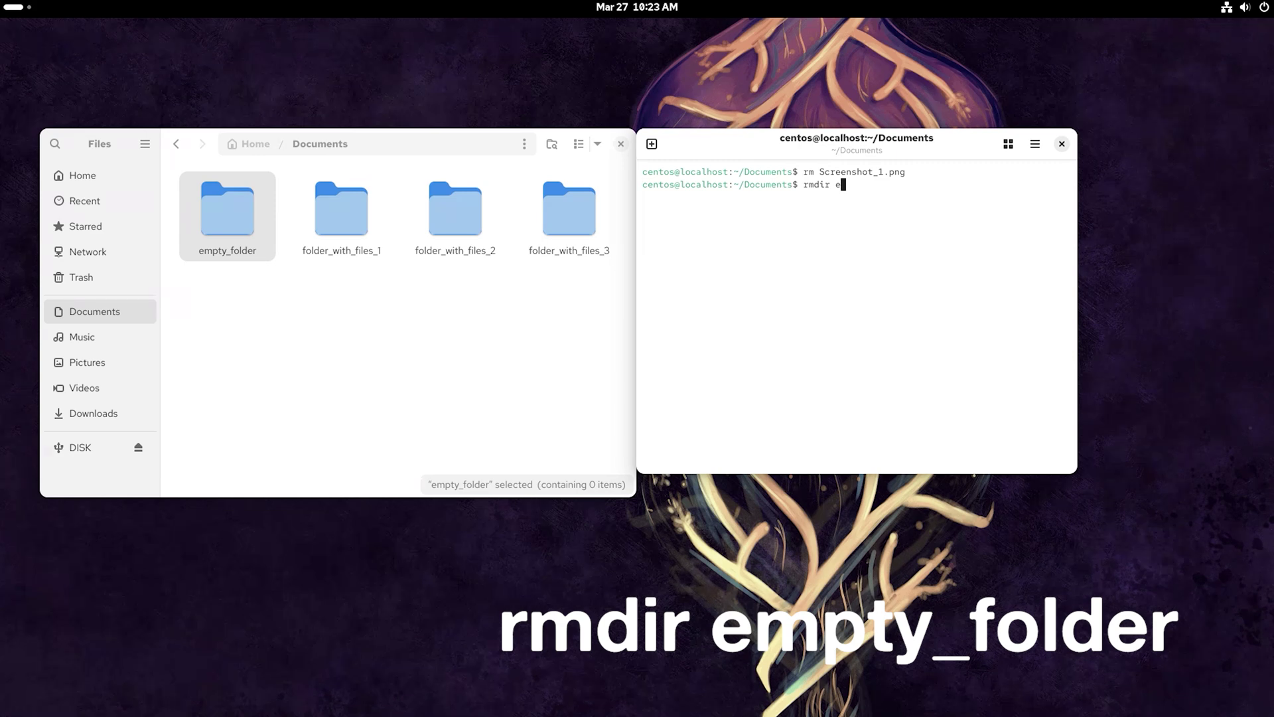
text(mpty_folder)
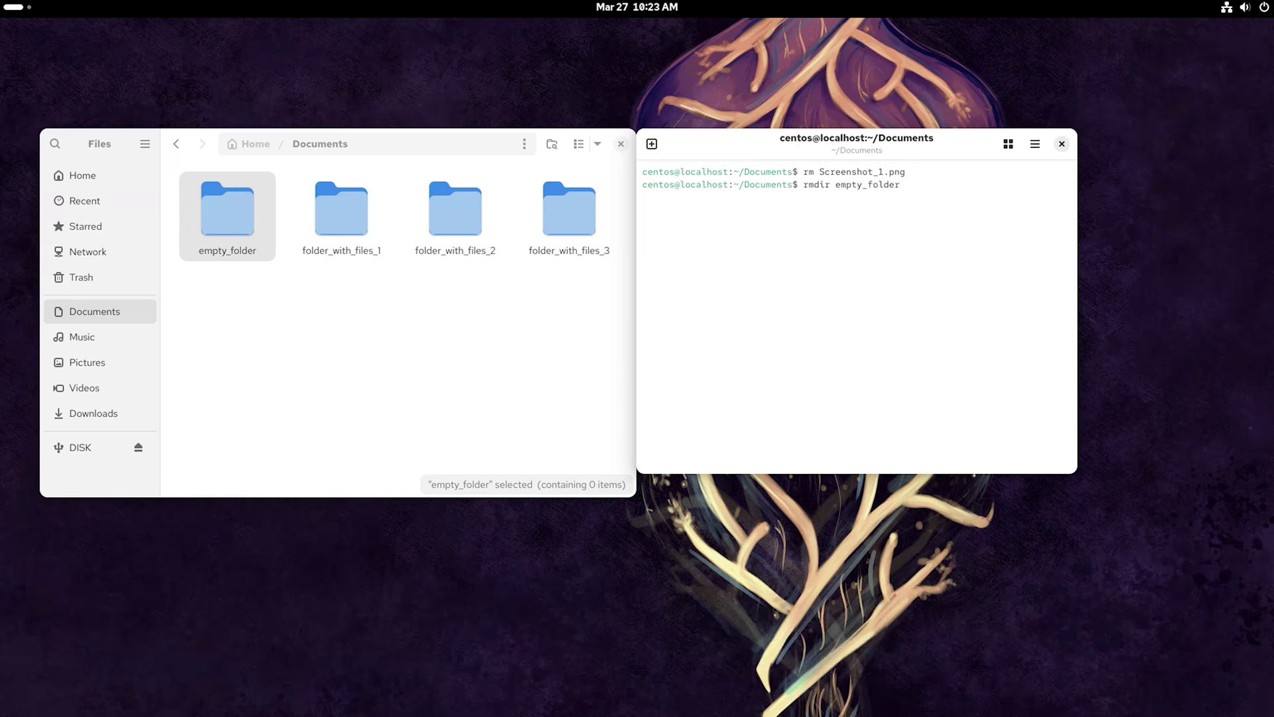
key(Return)
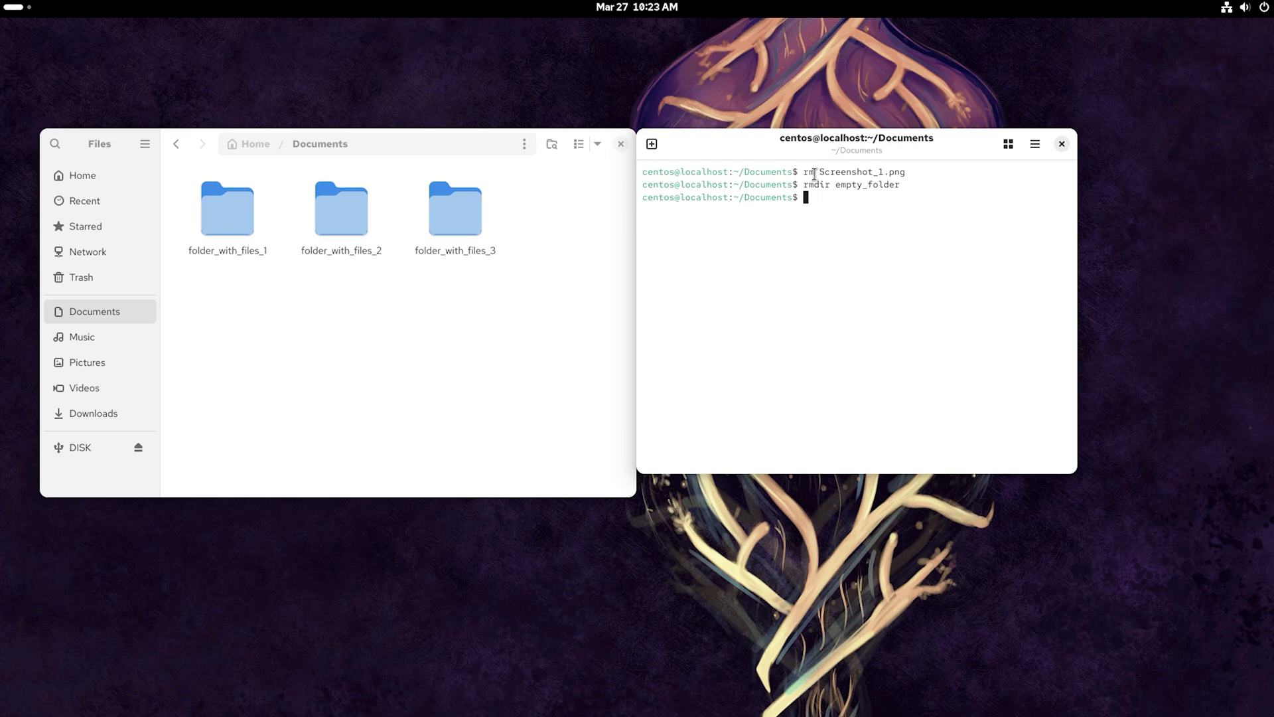
Highlight the earlier rm Screenshot_1.png command, then open folder_with_files_1 to view its photos
drag(803, 172, 907, 171)
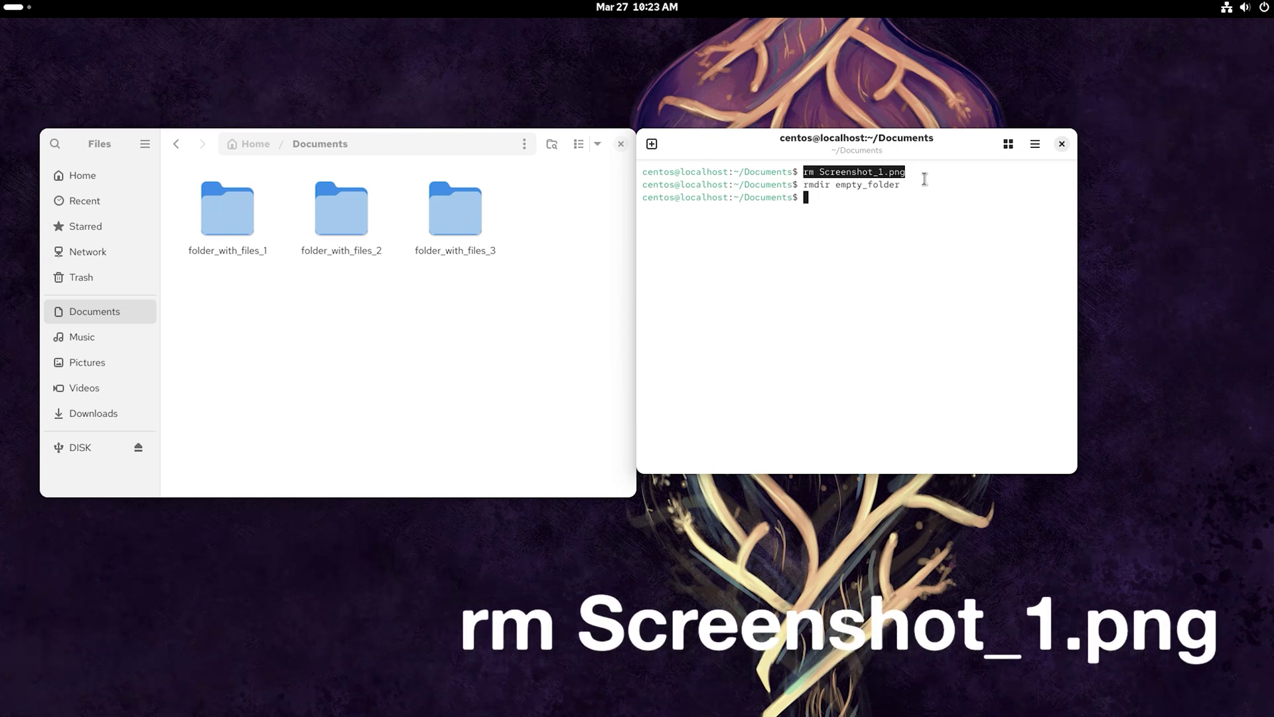
click(812, 200)
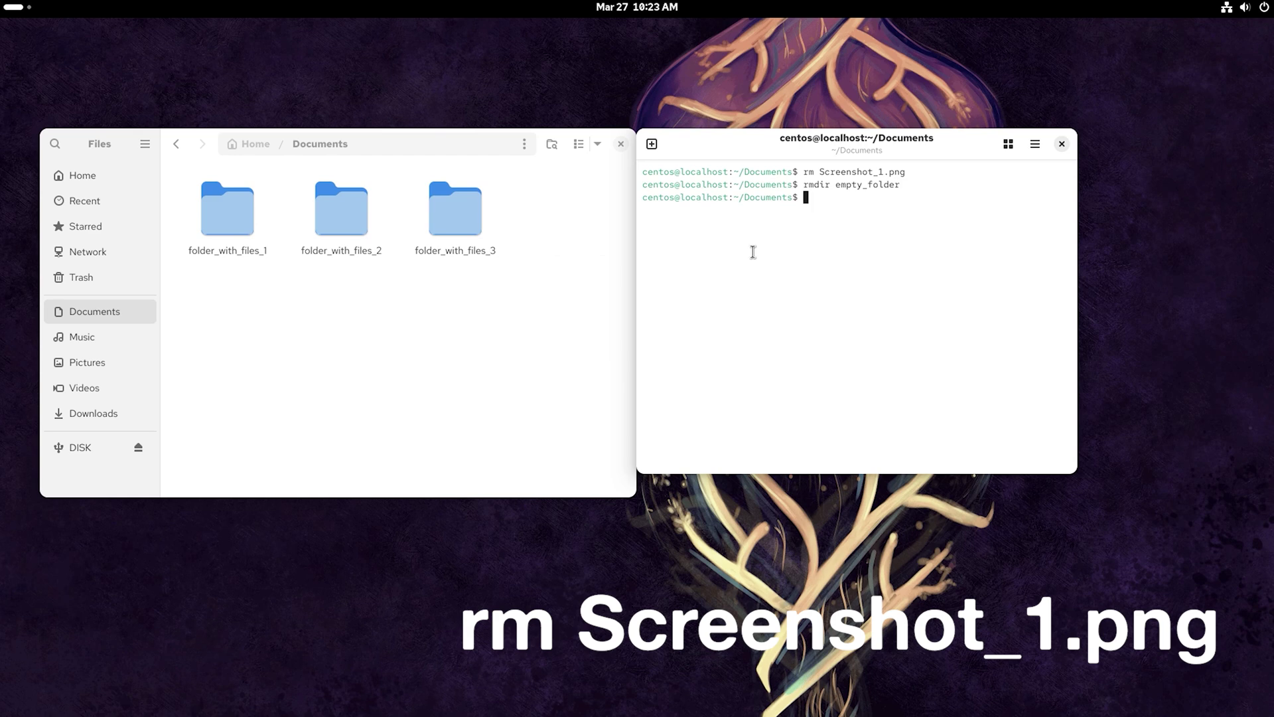
double_click(240, 226)
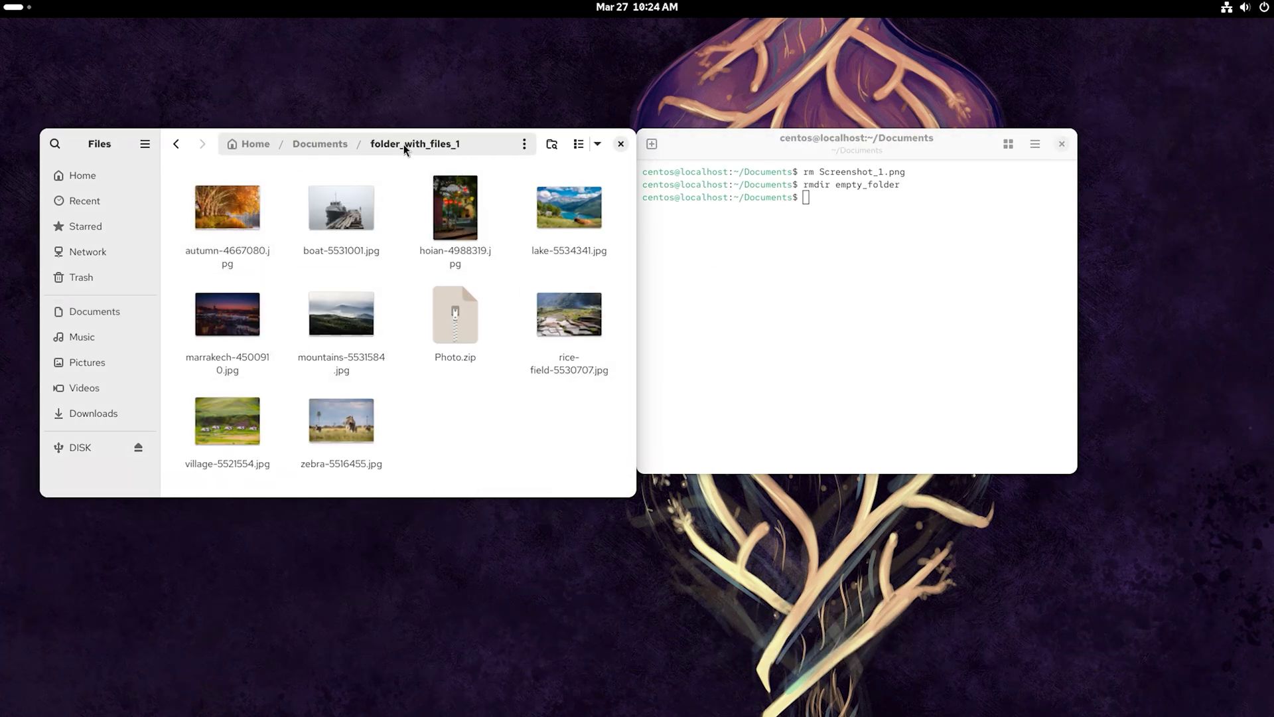
Delete all files with rm folder_with_files_1/* and confirm the folder shows 0 items
click(808, 203)
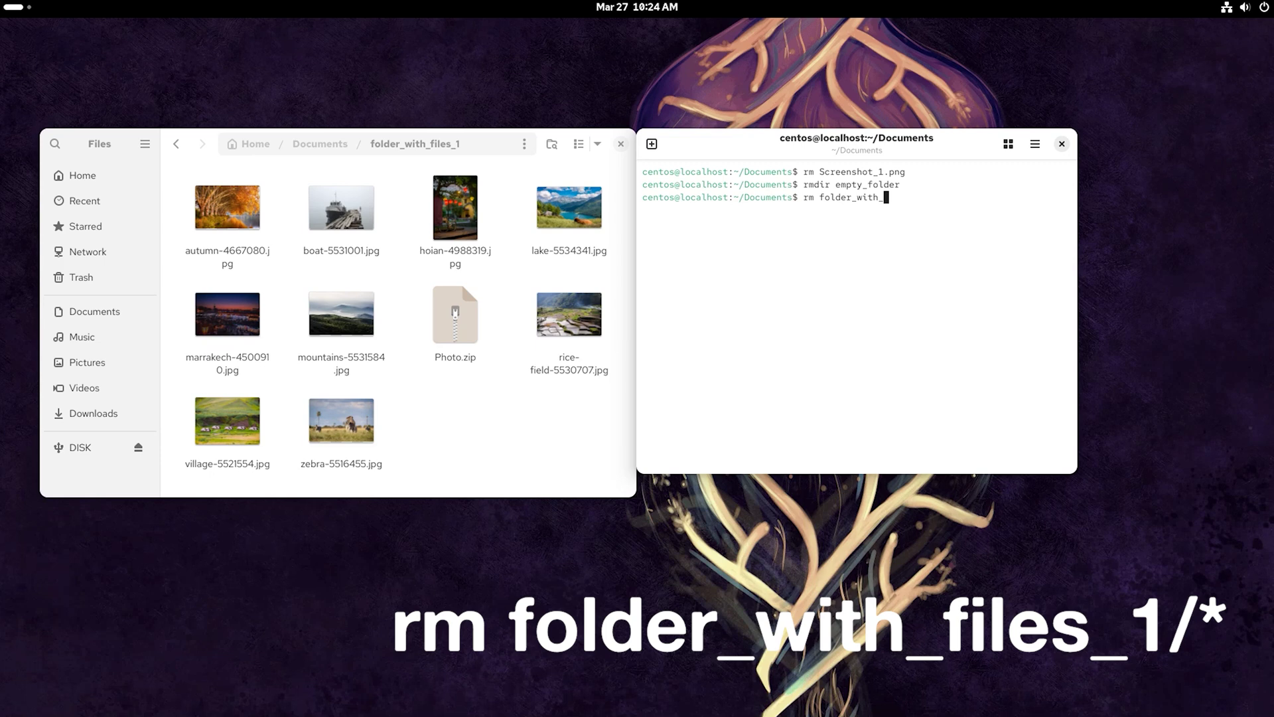
text(rm folder_with_files_1/*)
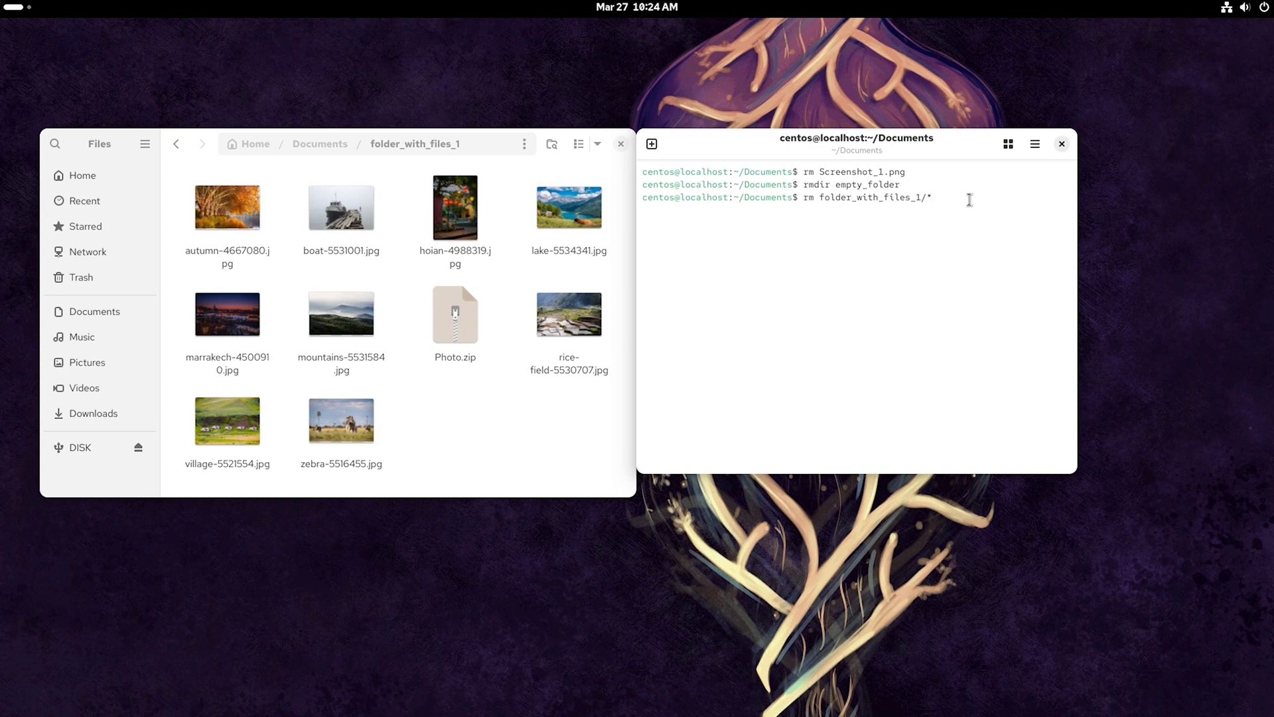
key(Return)
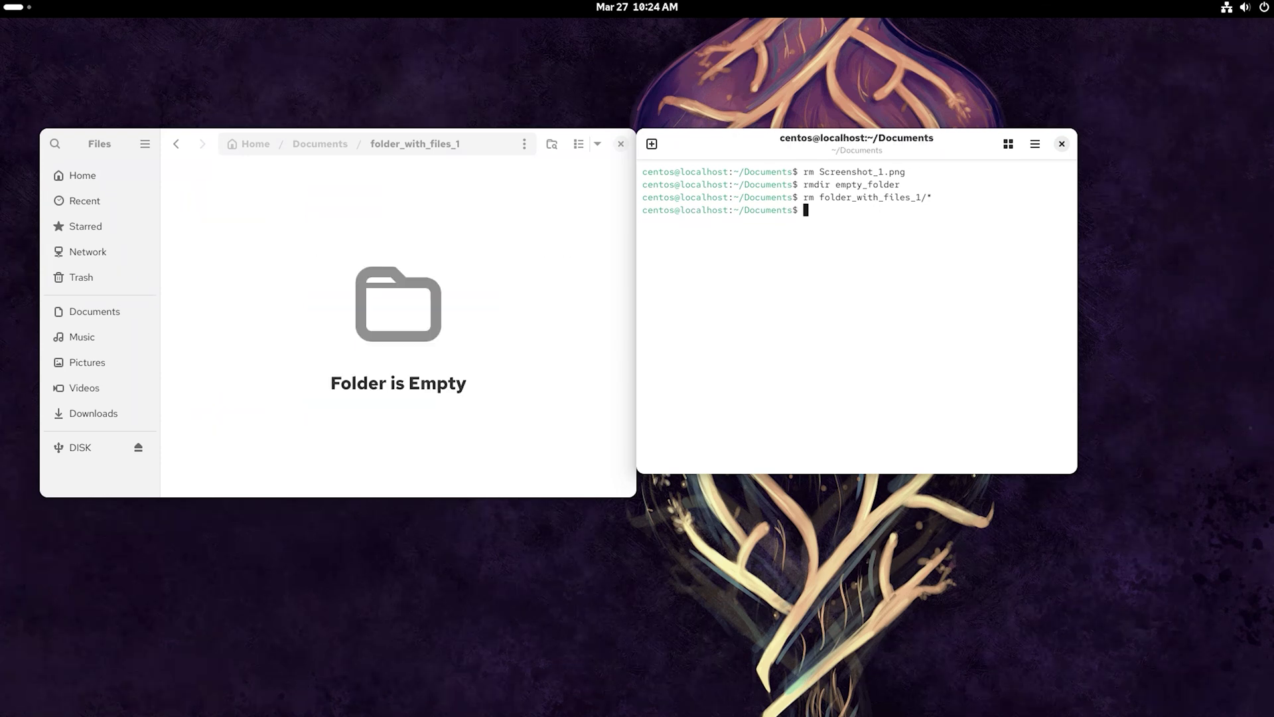
click(181, 146)
double_click(243, 213)
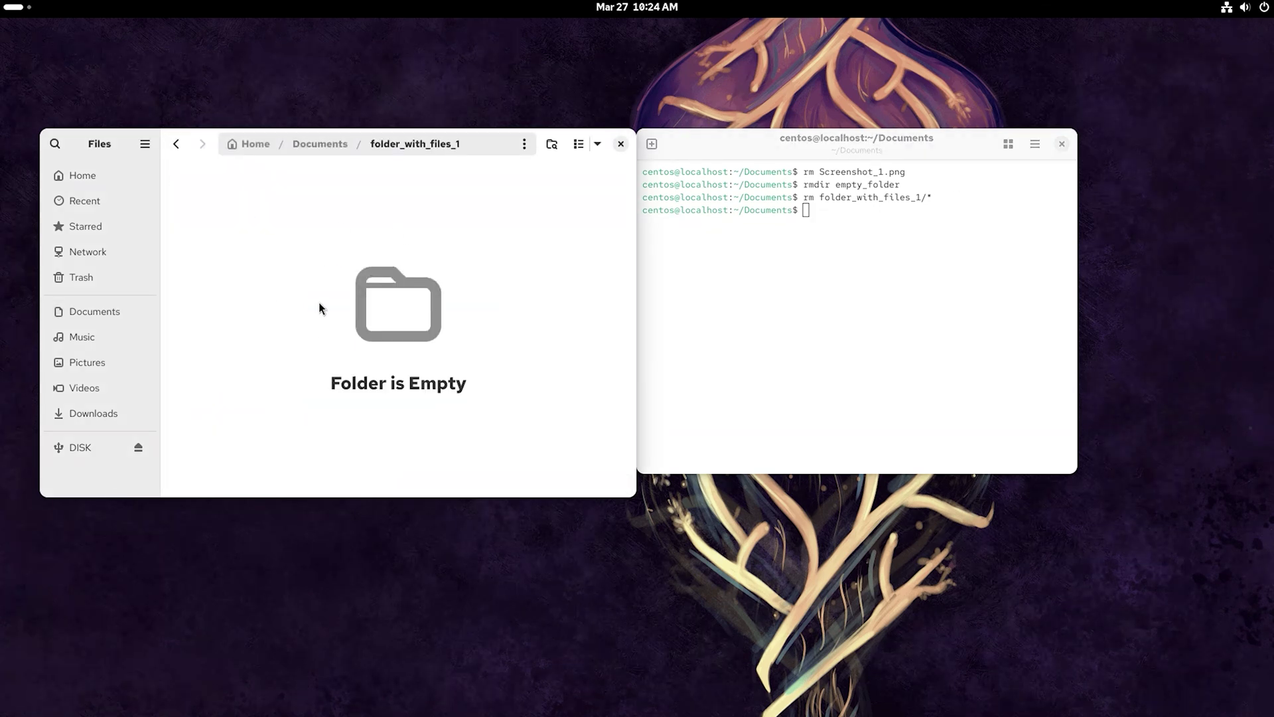
click(173, 145)
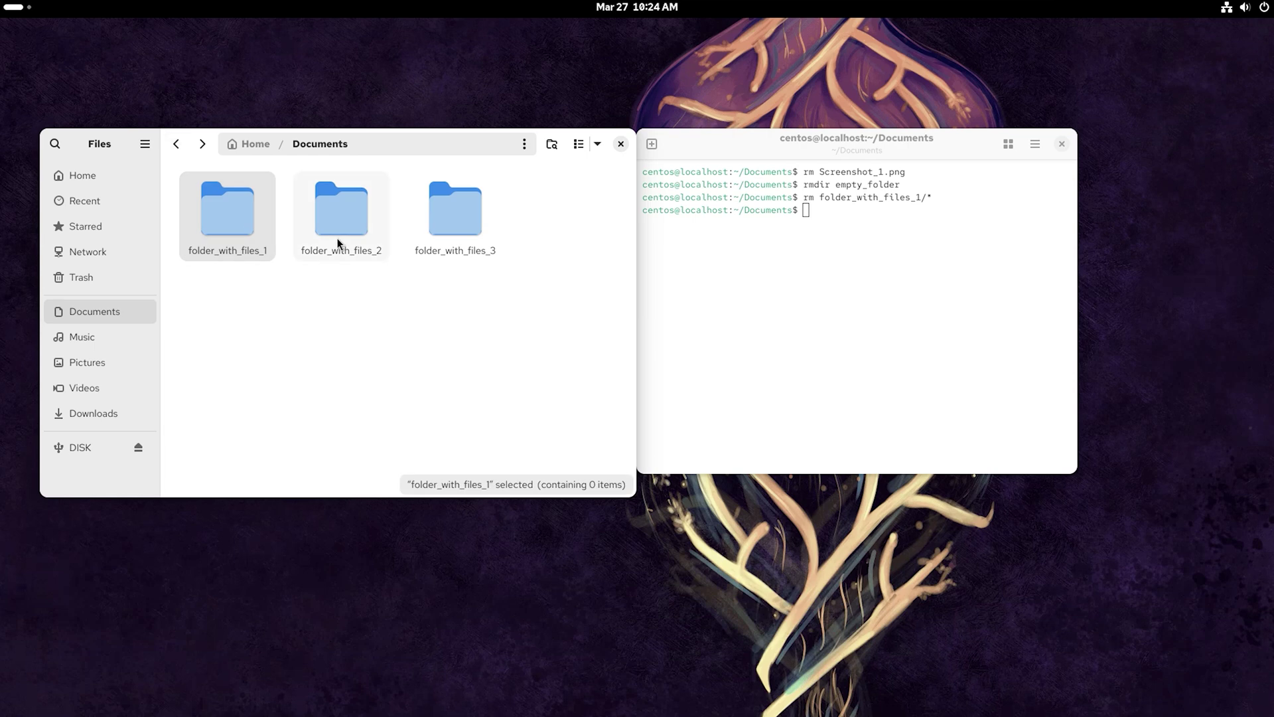
Delete folder_with_files_2 and its contents with rm -r folder_with_files_2
click(339, 240)
click(806, 211)
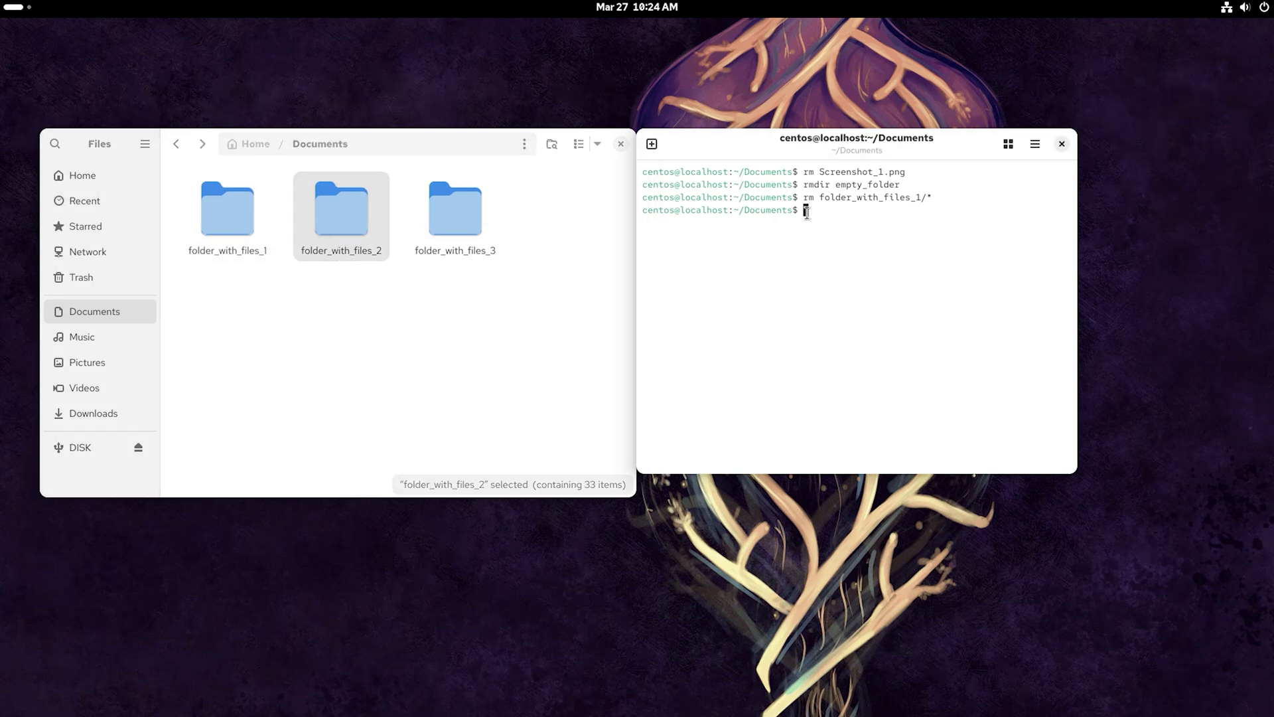
text(rm -r folder_with_files_2)
key(Return)
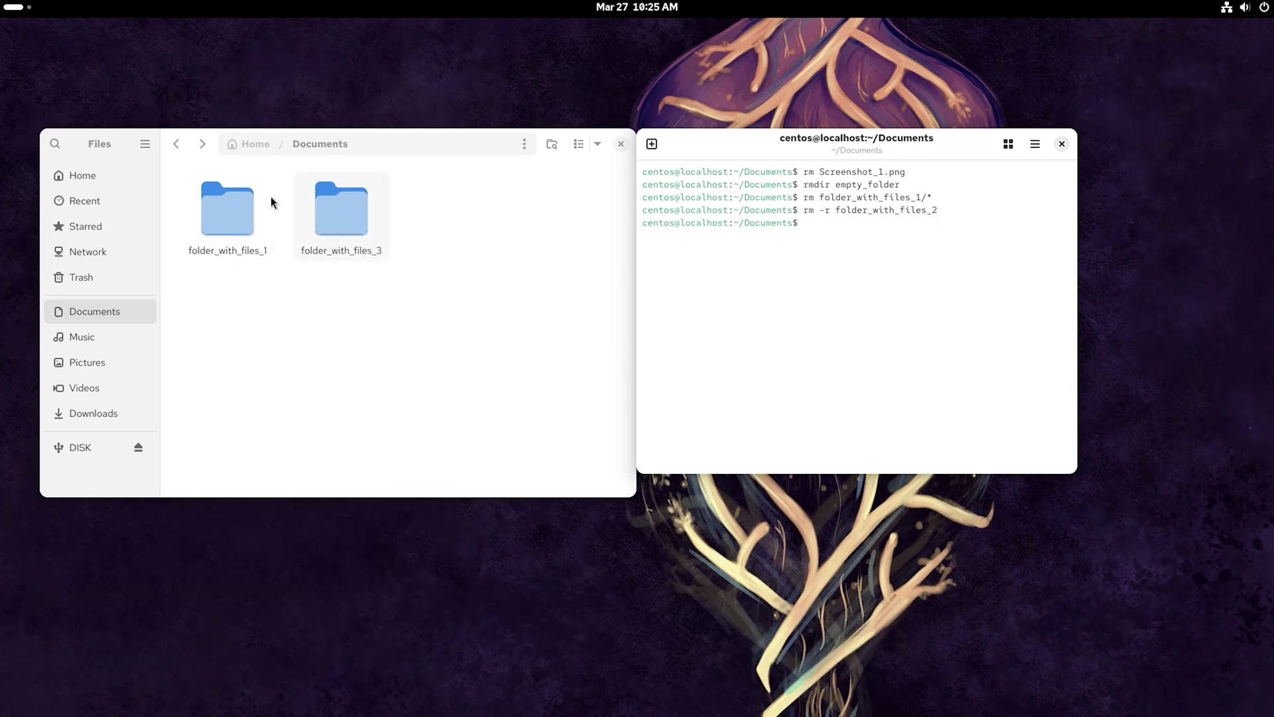
Verify folder_with_files_1 is empty and nothing appears in the Trash
click(400, 271)
double_click(235, 222)
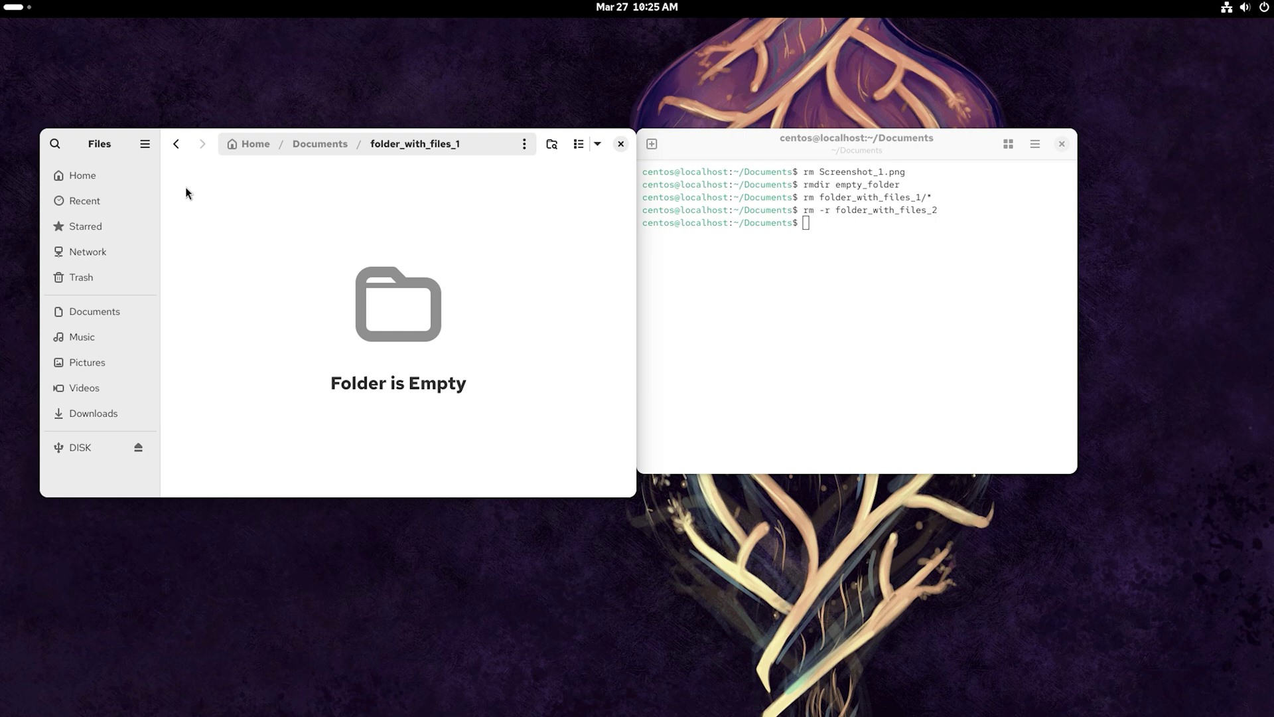
click(176, 144)
click(81, 277)
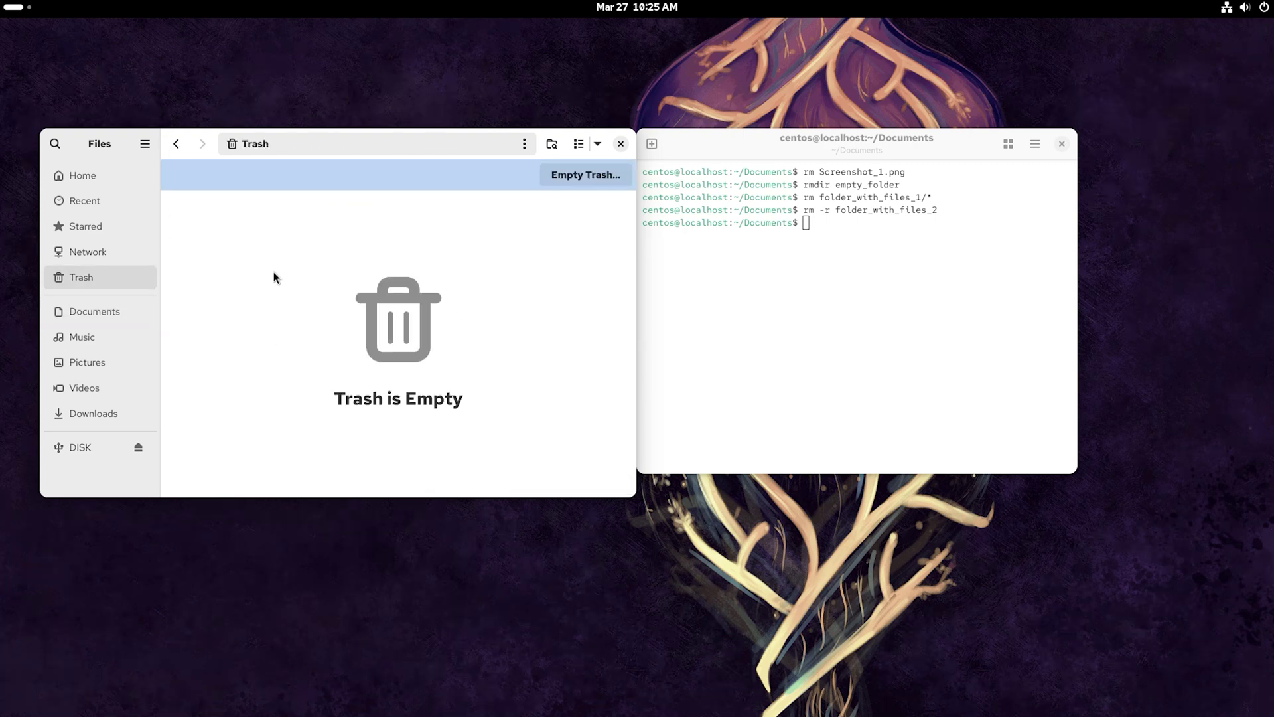
click(144, 311)
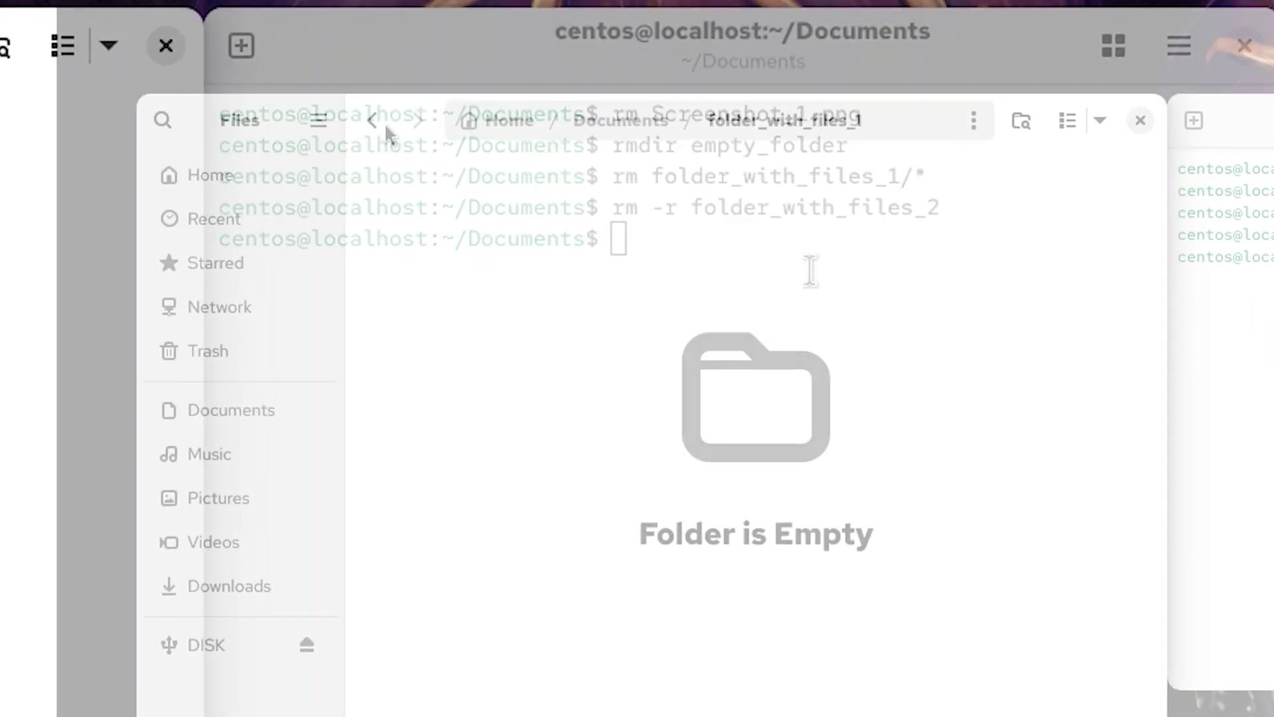
Check that the Trash is empty and return to Documents
click(371, 121)
click(200, 351)
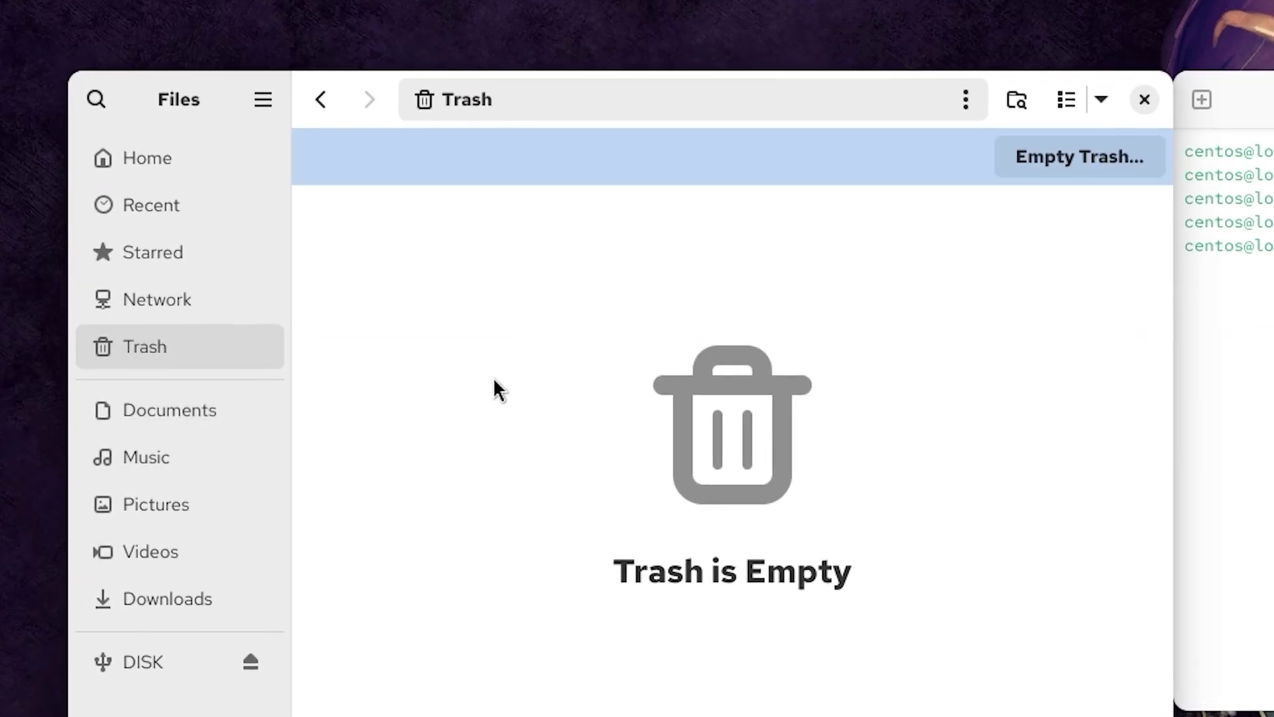
click(140, 410)
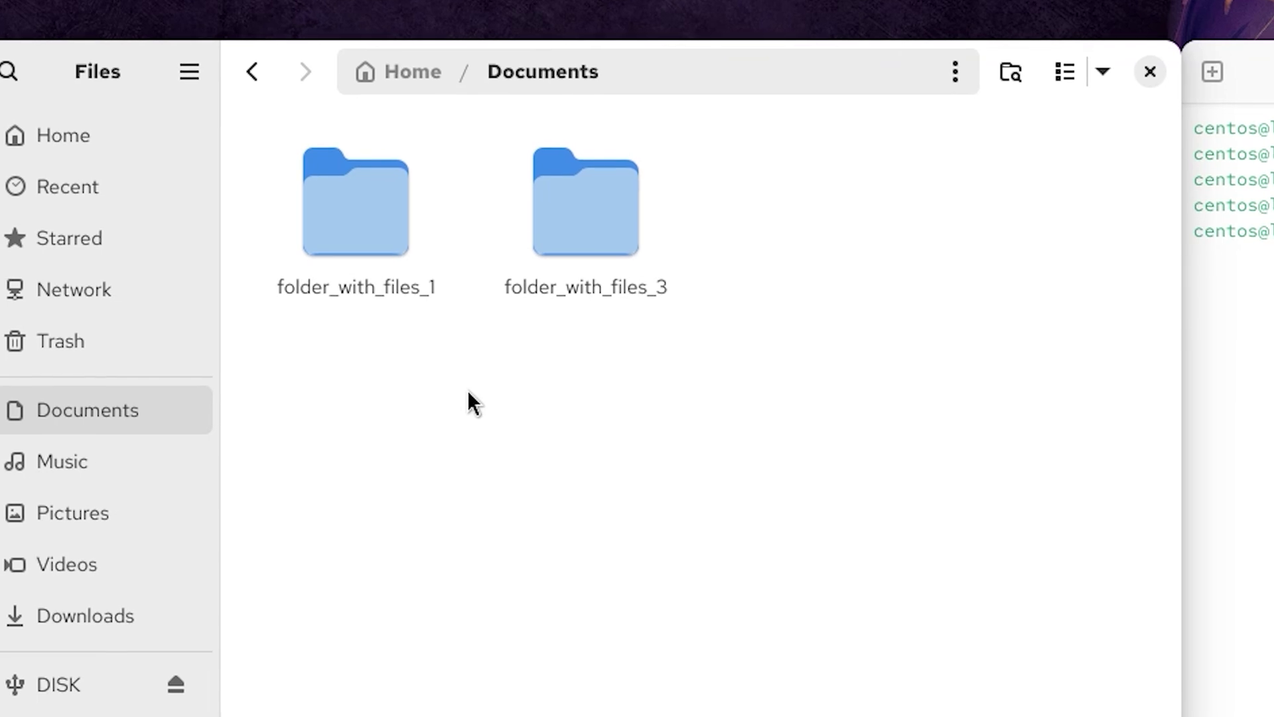
scroll(638, 398, down, 1)
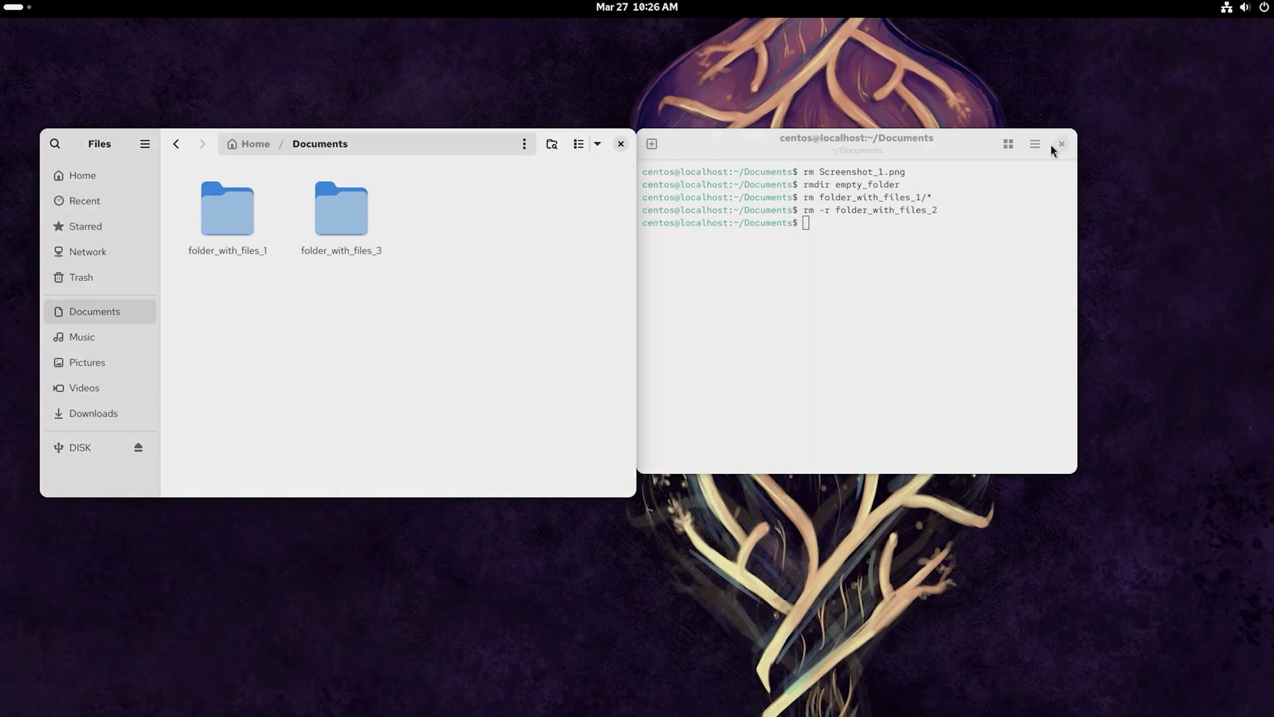
Close the terminal and Files, then launch Hetman Partition Recovery from the app grid
click(1052, 145)
click(622, 145)
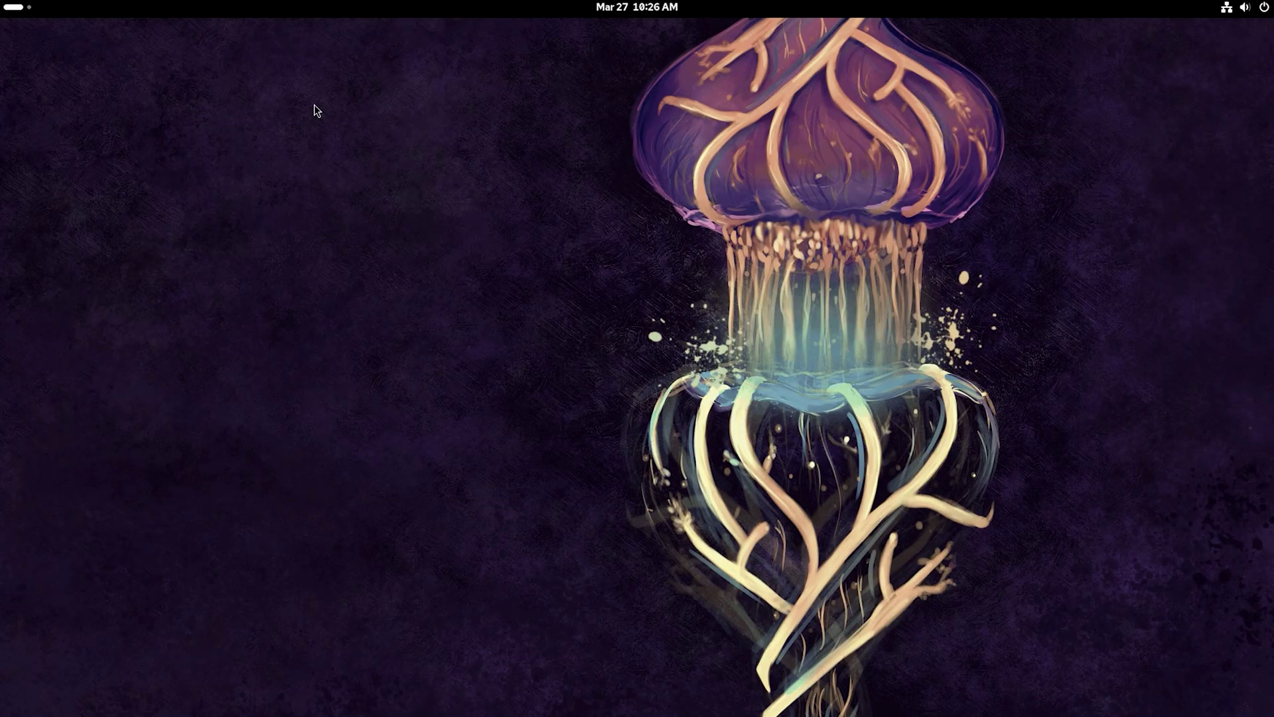
click(30, 12)
click(742, 677)
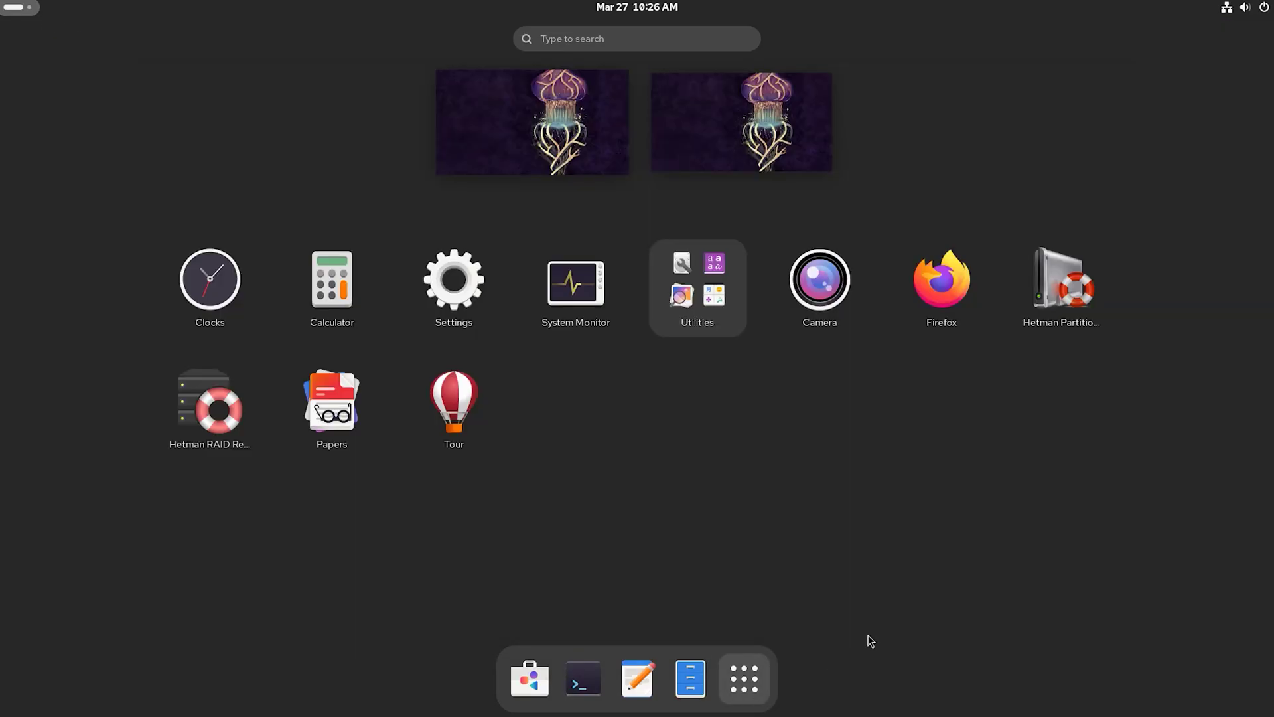
click(1061, 279)
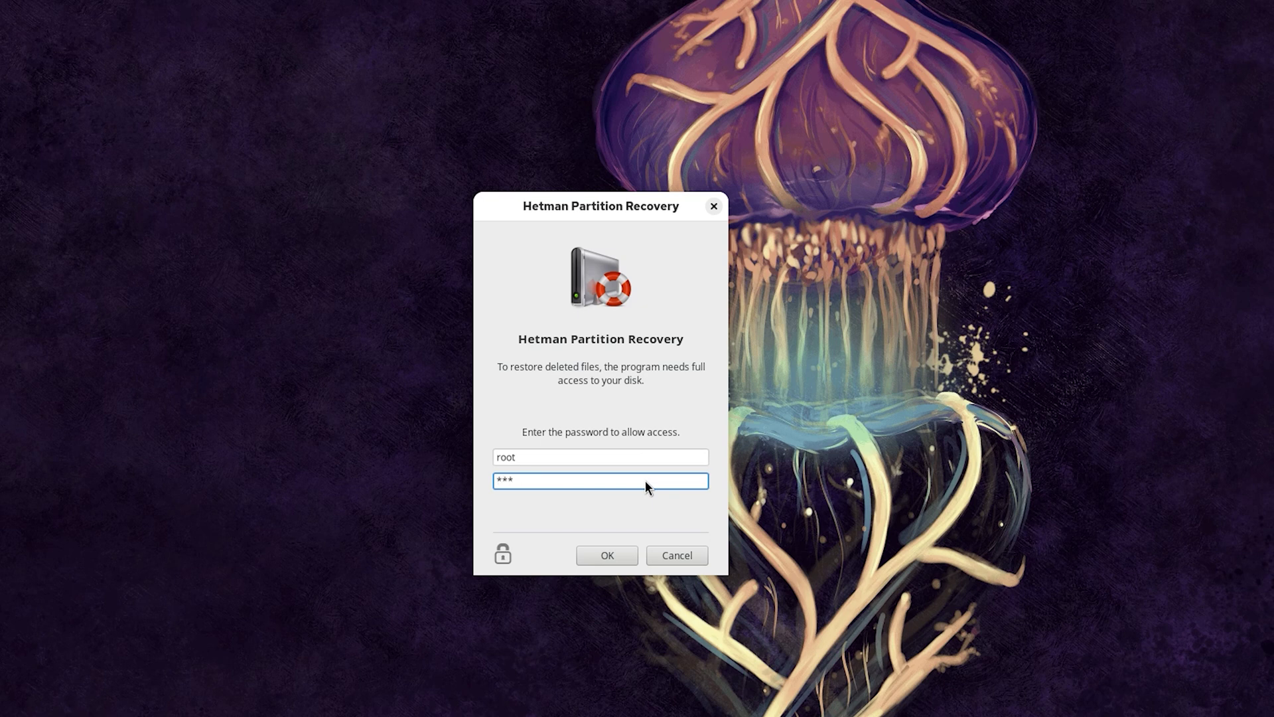
Grant administrator access and fast-scan cs.home, finding 337 folders and 1,357 files
click(607, 558)
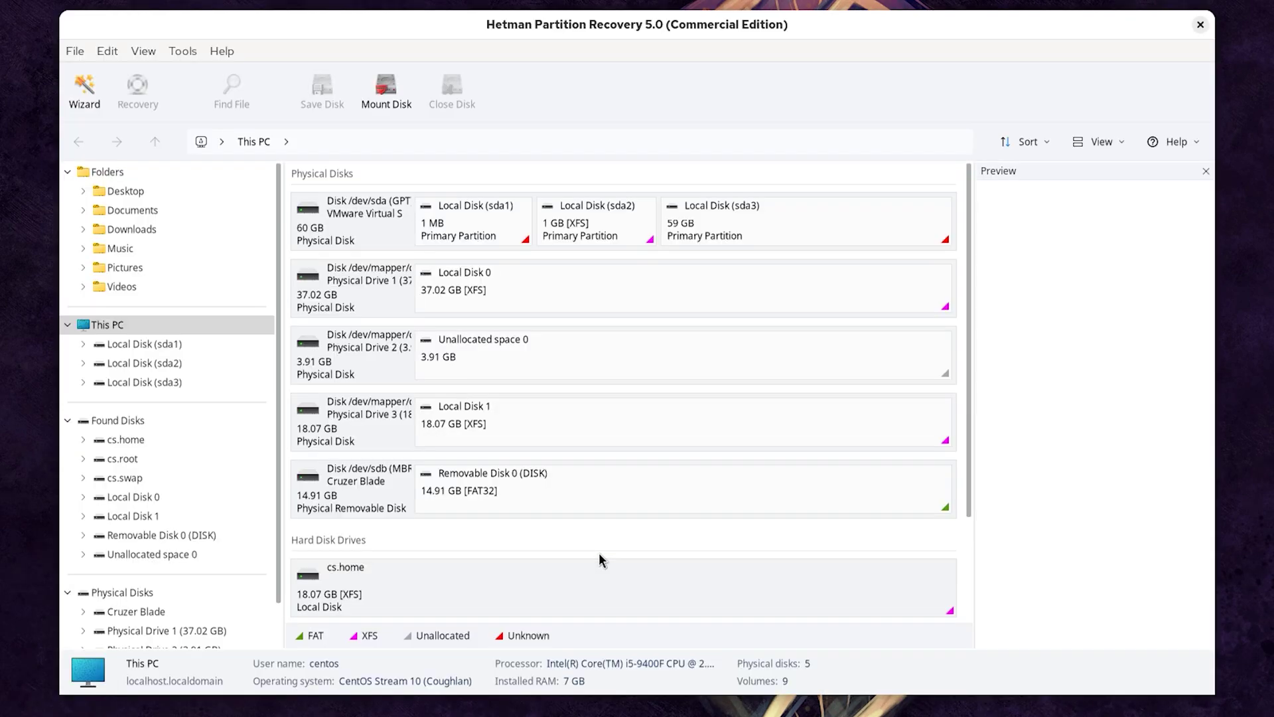
scroll(504, 369, down, 2)
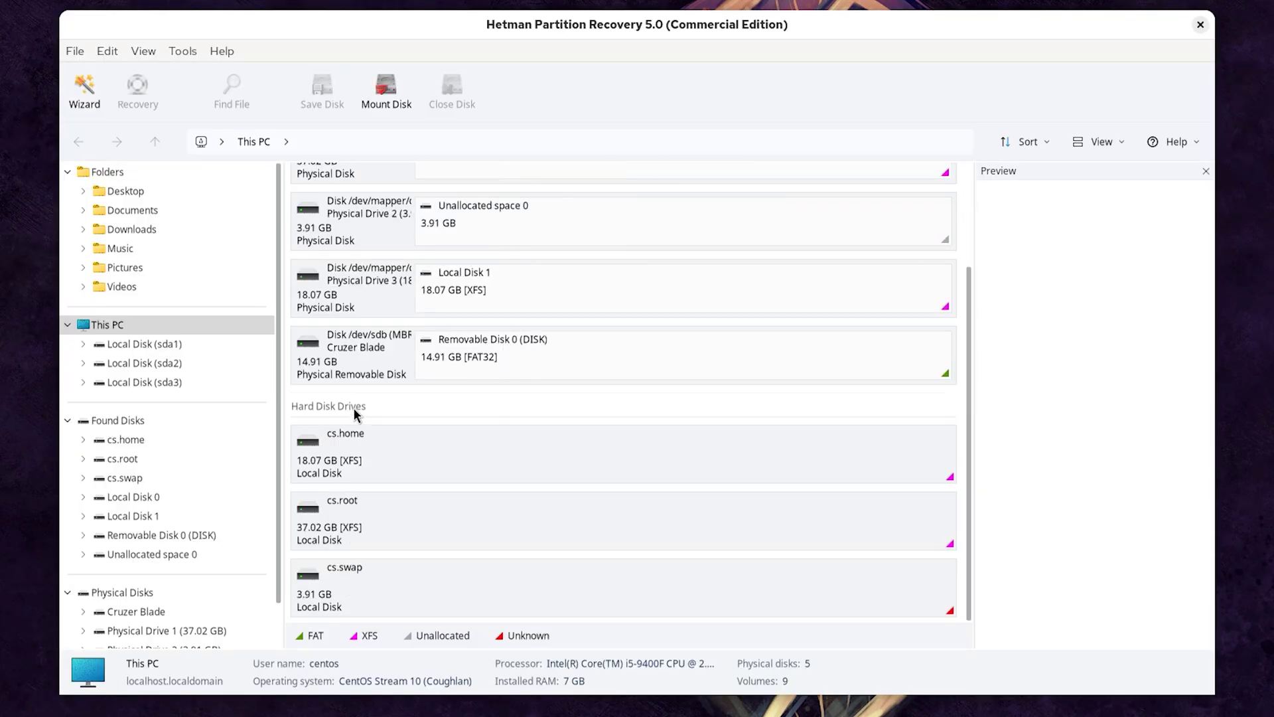
click(365, 445)
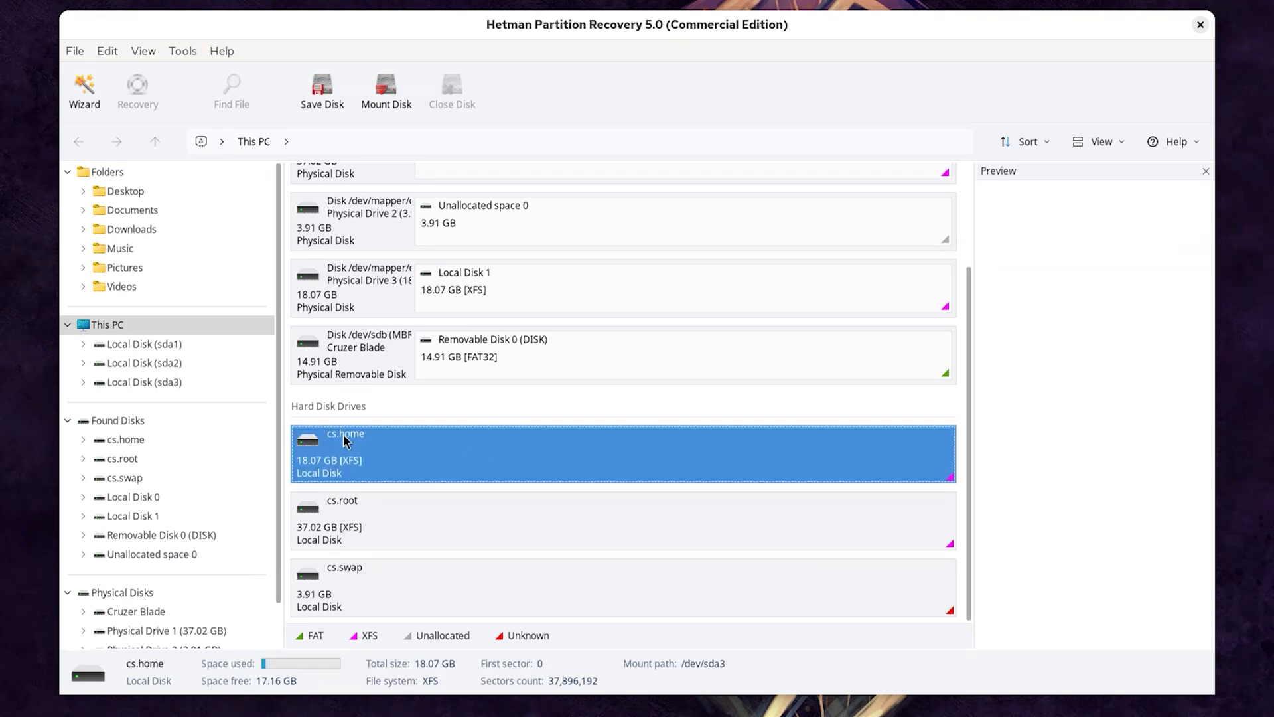
right_click(451, 449)
click(523, 454)
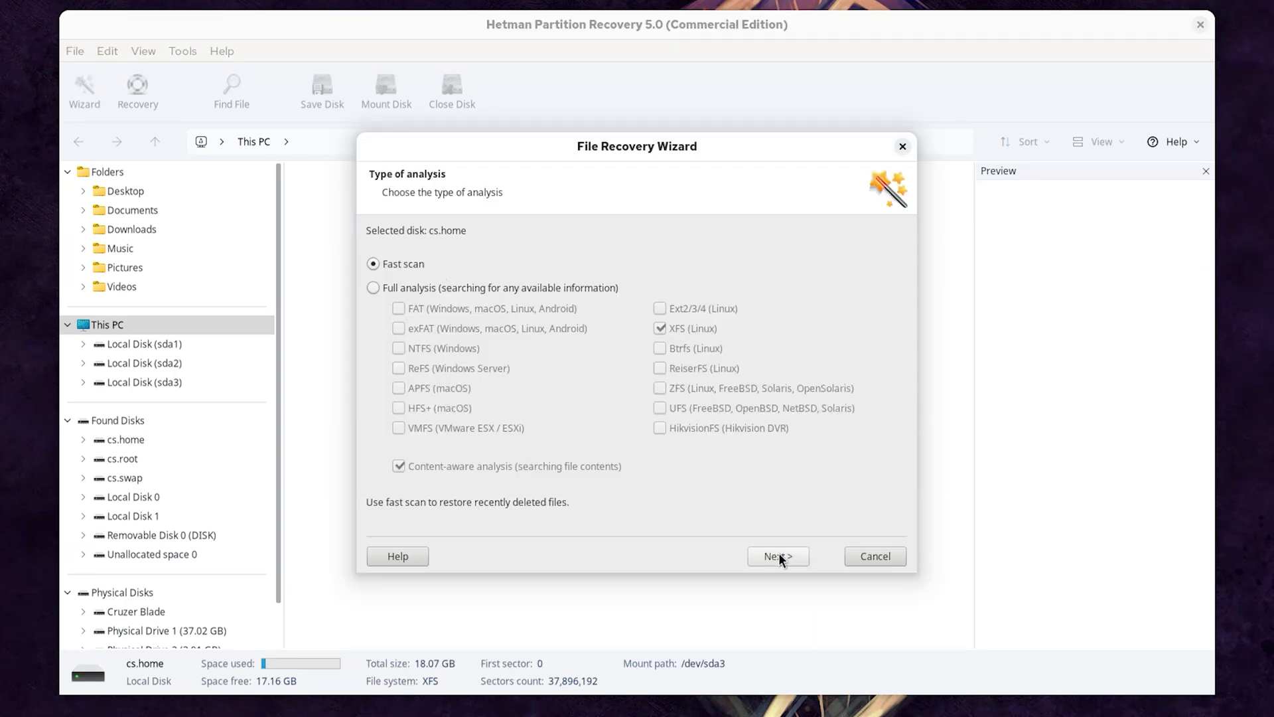
click(778, 556)
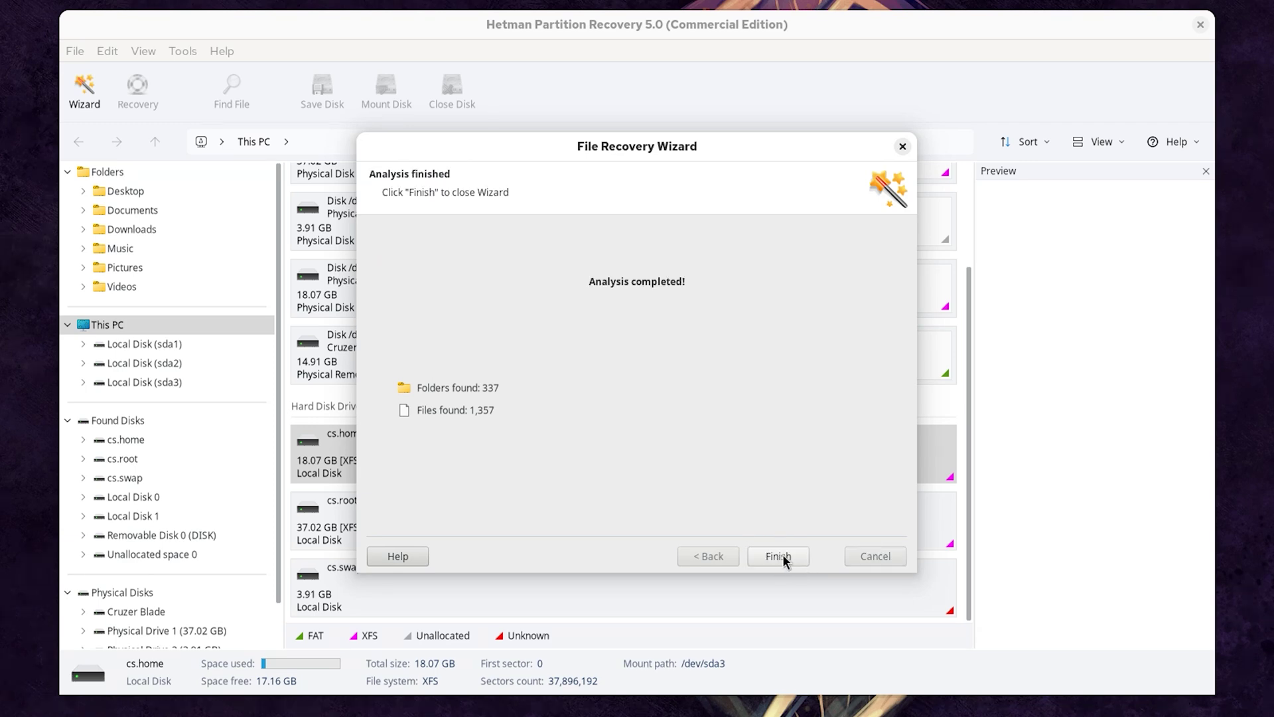
click(784, 561)
Open centos/Documents and preview the deleted Screenshot_1.png and empty_folder
click(328, 210)
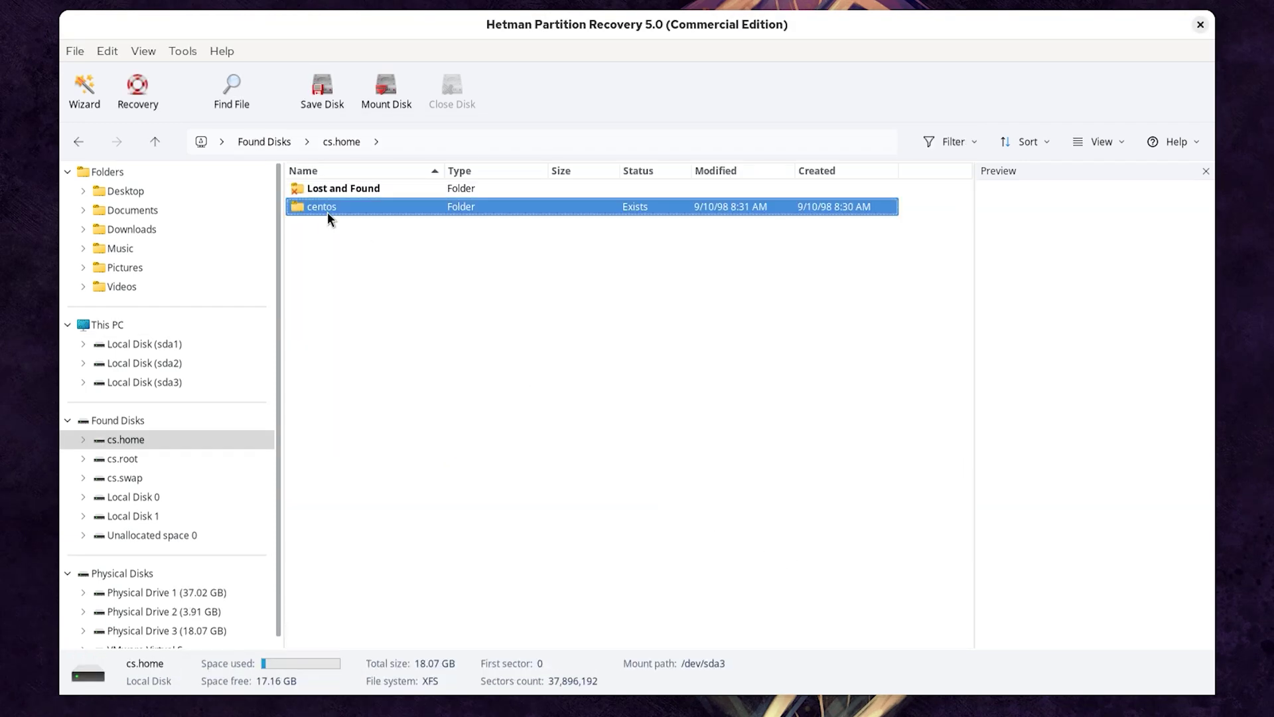
double_click(372, 206)
click(341, 298)
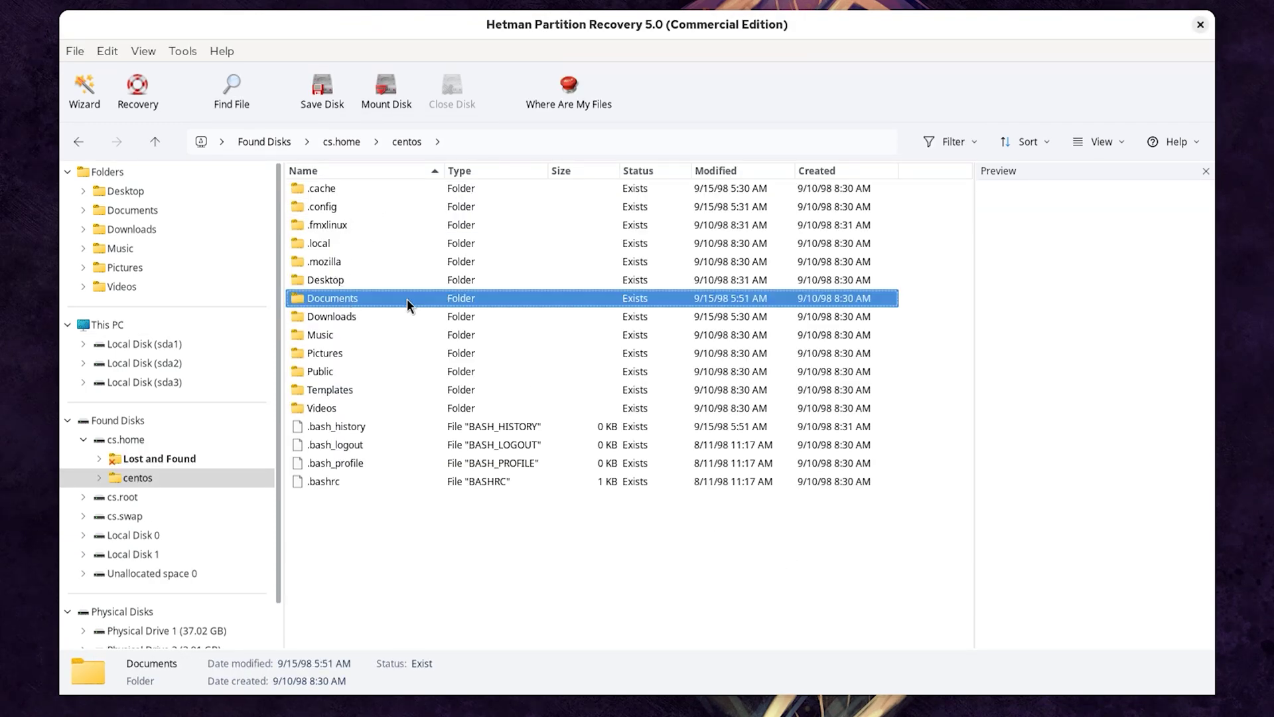
double_click(364, 303)
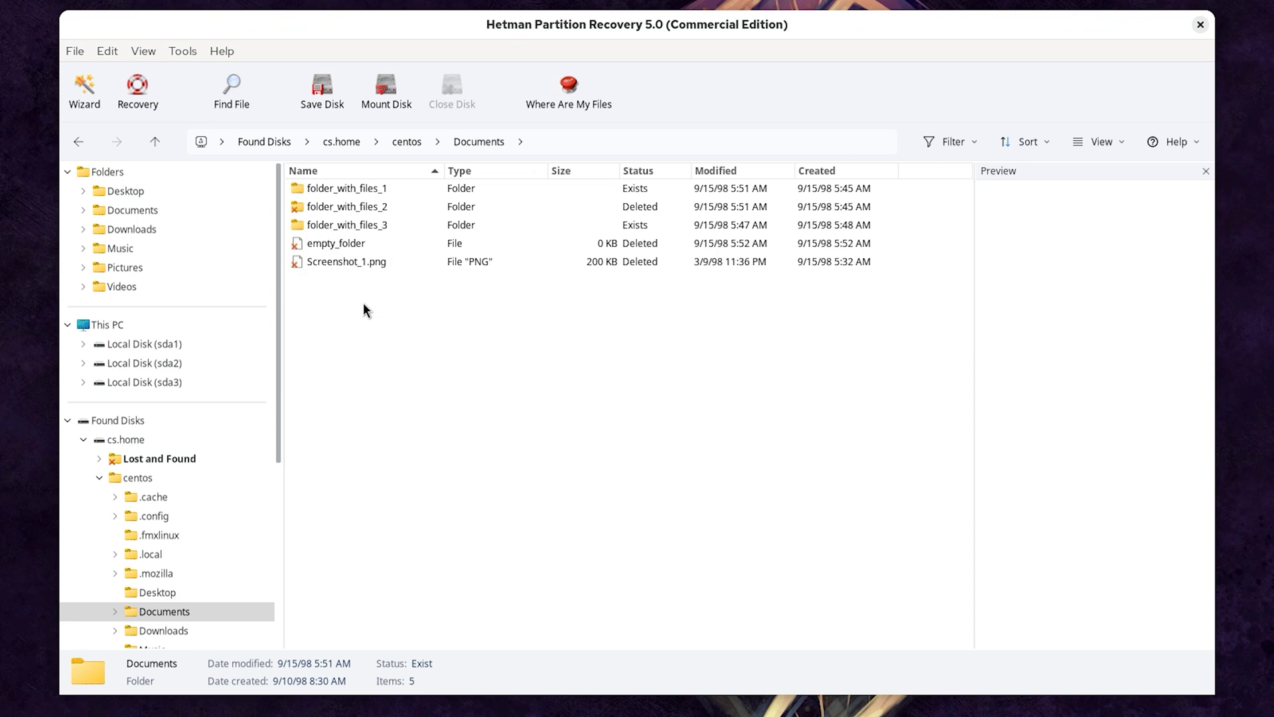
scroll(341, 245, down, 1)
click(334, 244)
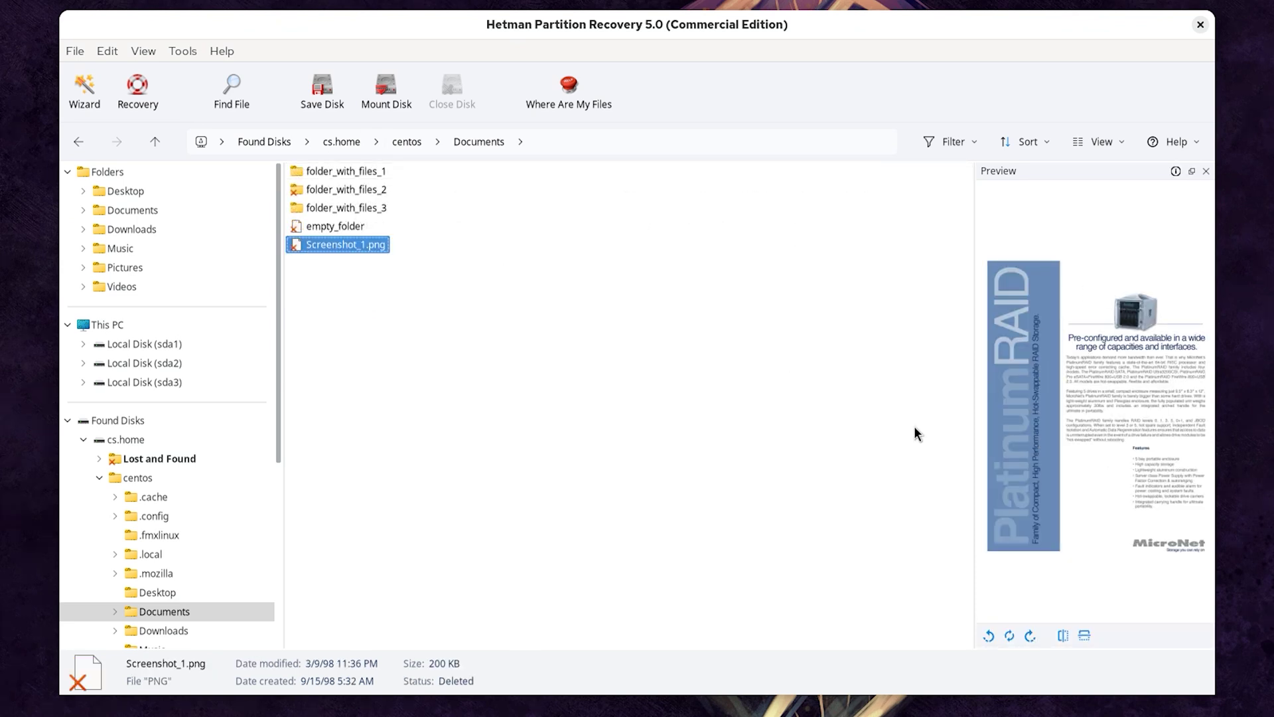
click(337, 227)
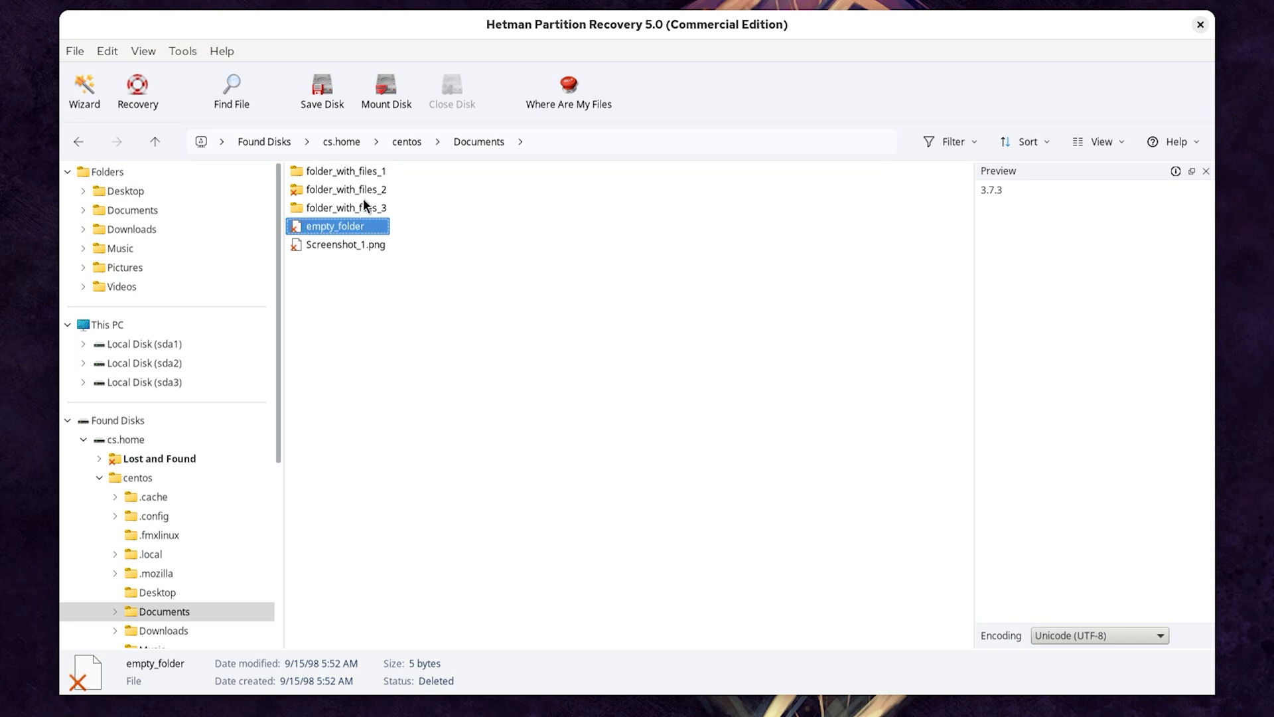
Select the recoverable files in folder_with_files_1, then go up and select folder_with_files_2
click(370, 174)
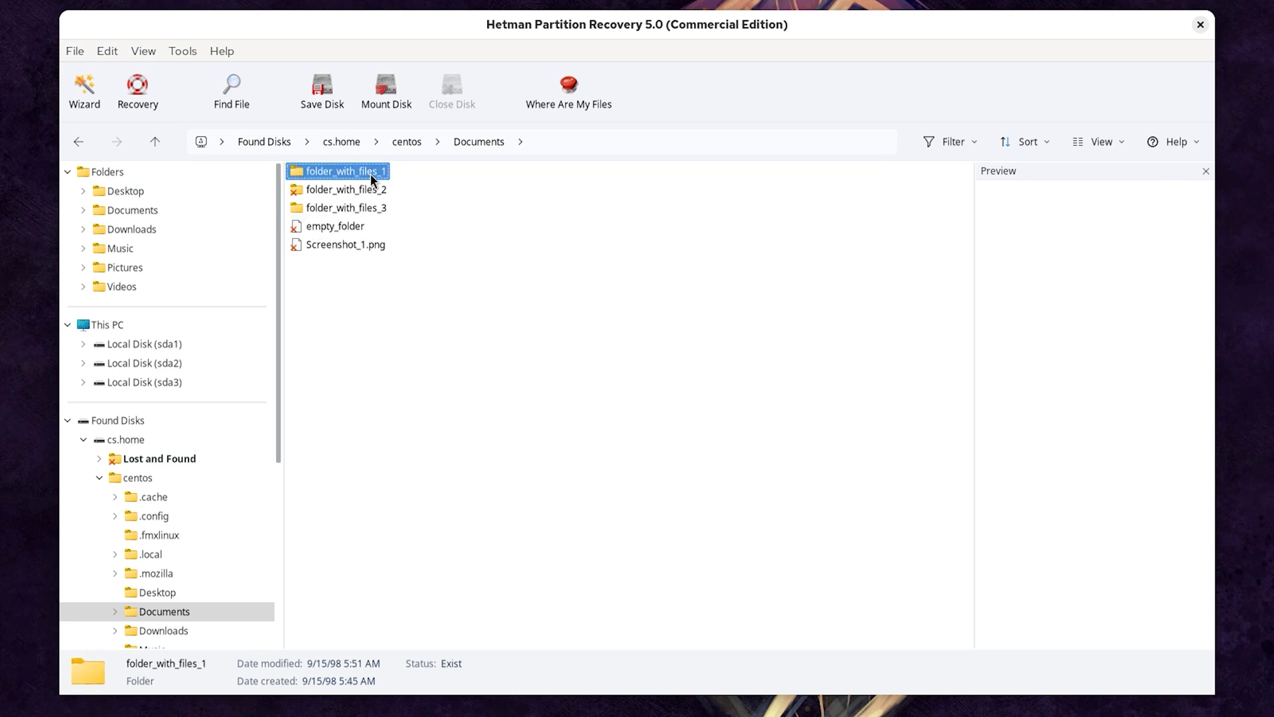
double_click(357, 174)
key(Down)
key(shift+Down)
key(shift+Down)
key(shift+Down)
key(shift+Down)
key(shift+Down)
key(shift+Down)
key(shift+Down)
key(shift+Down)
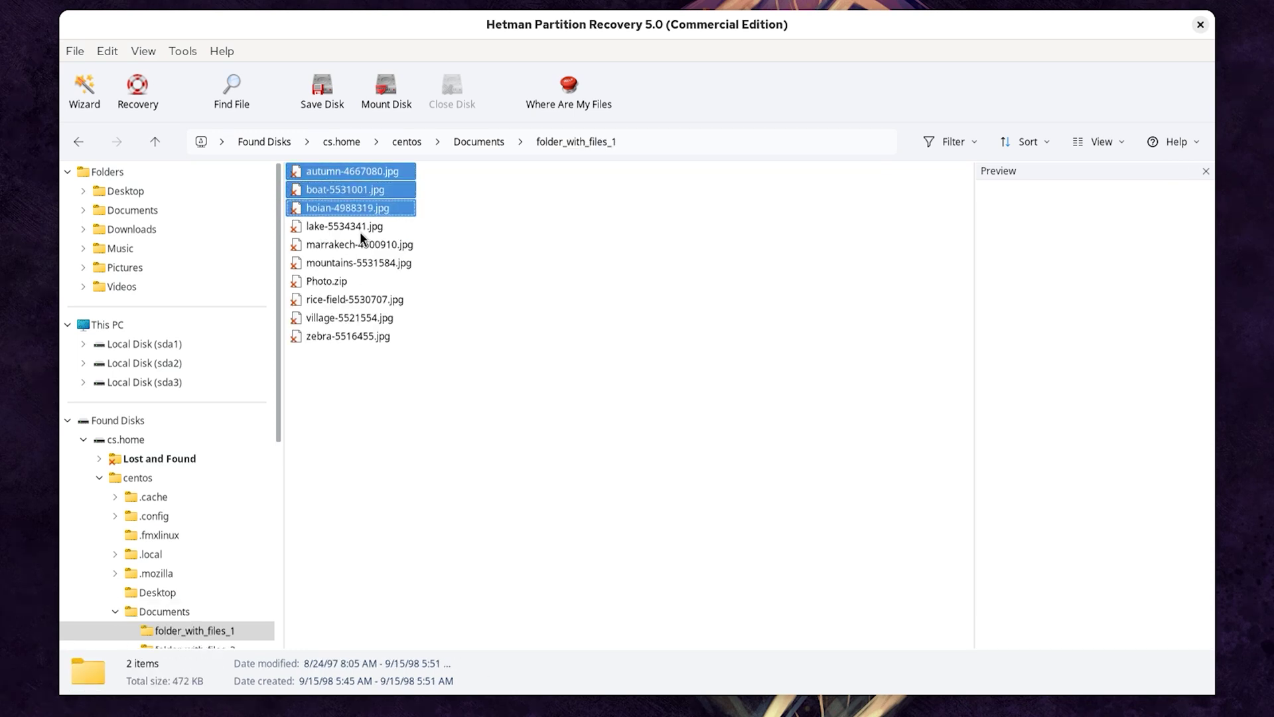
key(shift+Down)
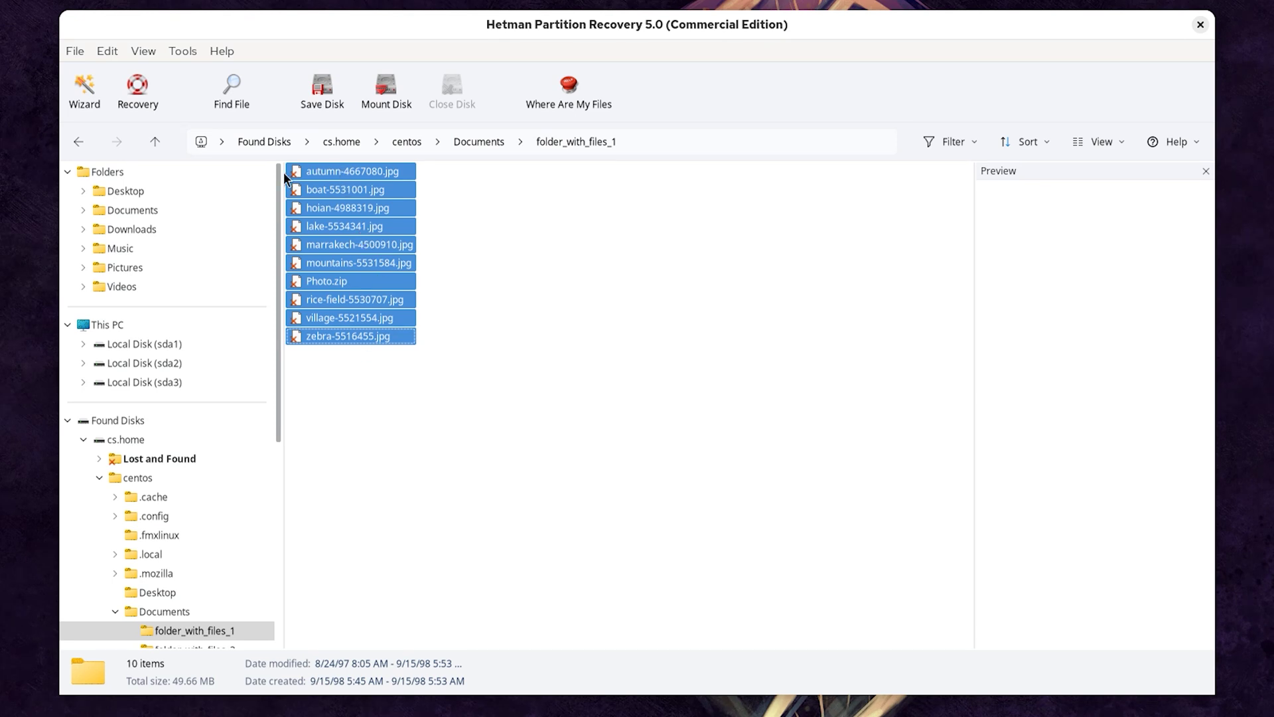
click(154, 140)
click(307, 194)
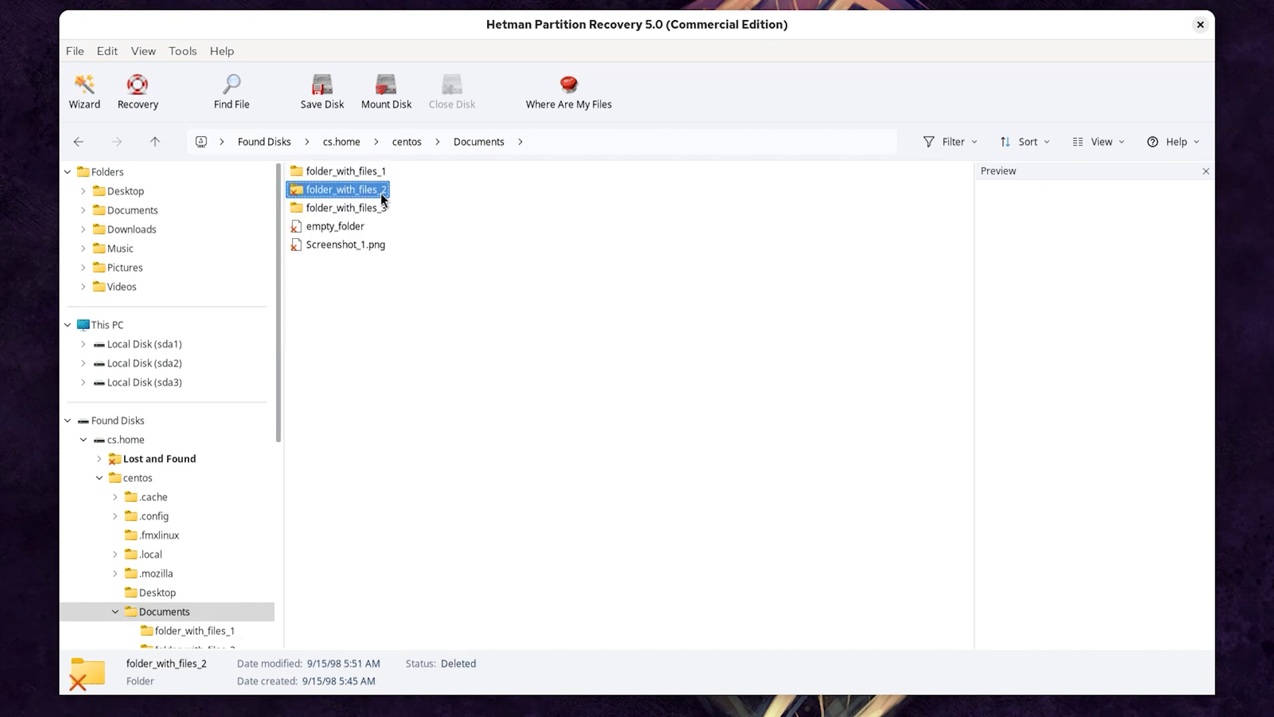
Open folder_with_files_2, preview several deleted photos and switch to thumbnail view
double_click(328, 191)
click(336, 173)
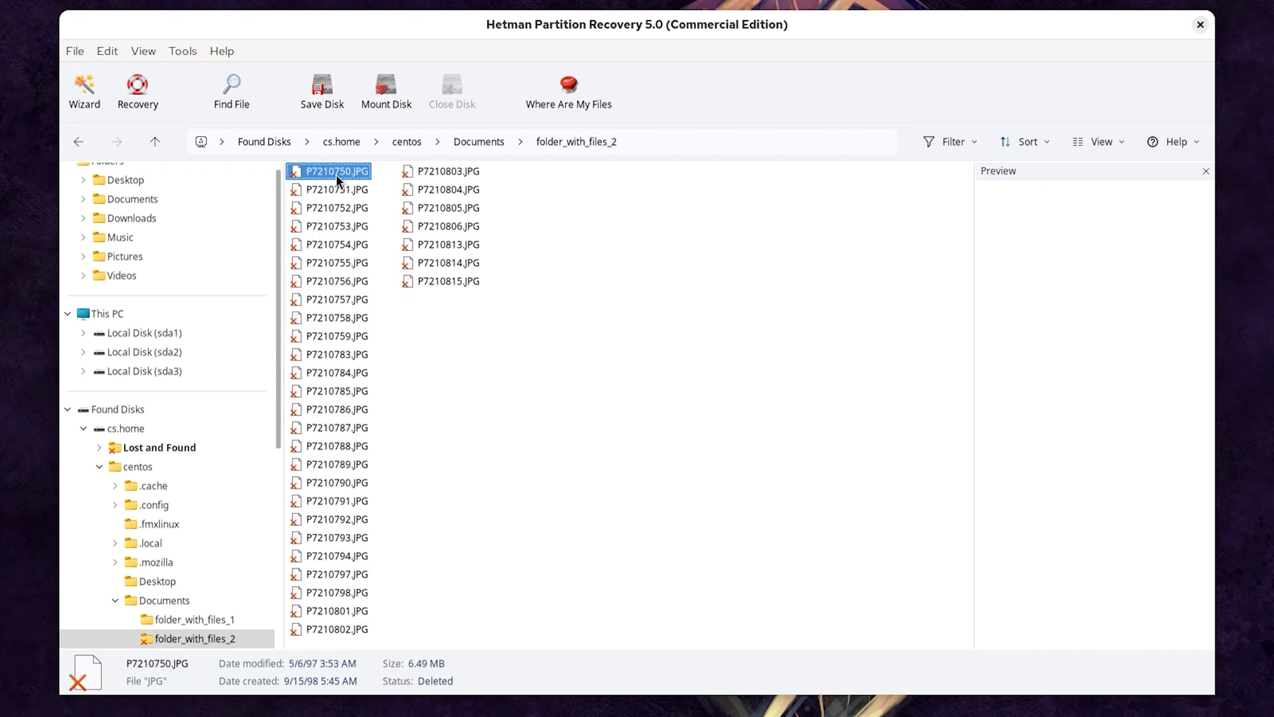
click(336, 189)
click(333, 265)
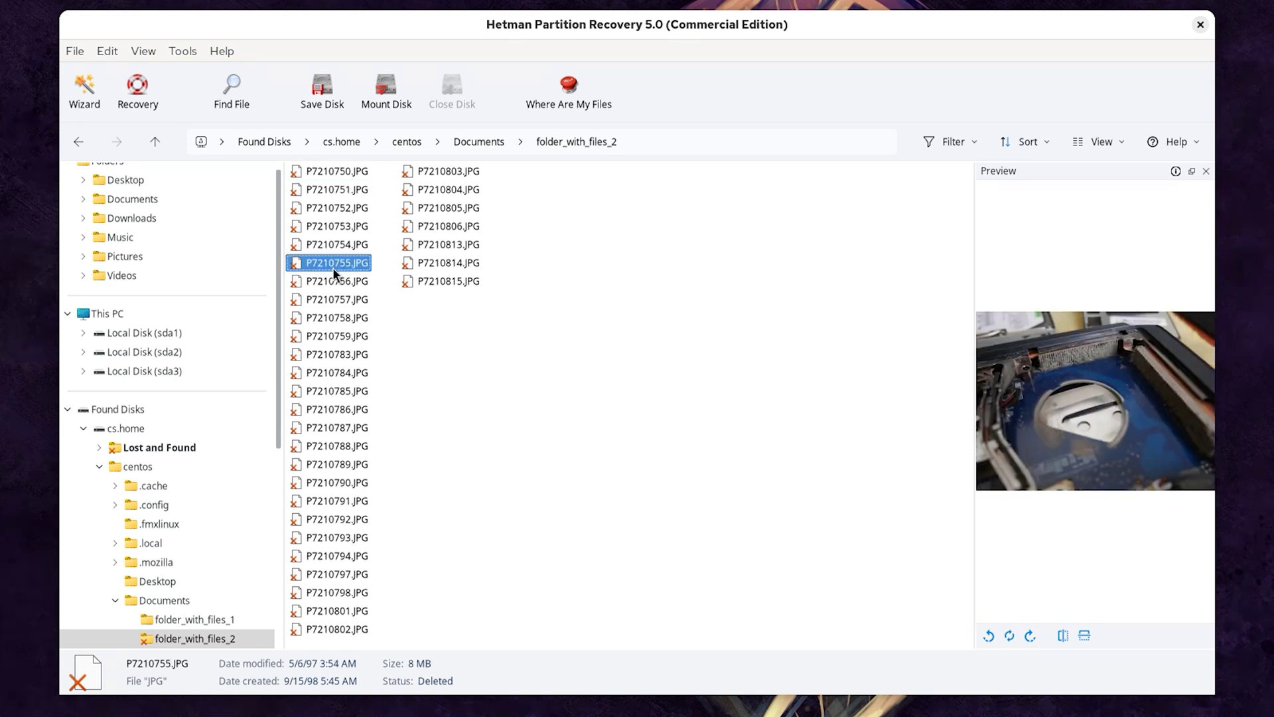
click(1125, 141)
click(1095, 168)
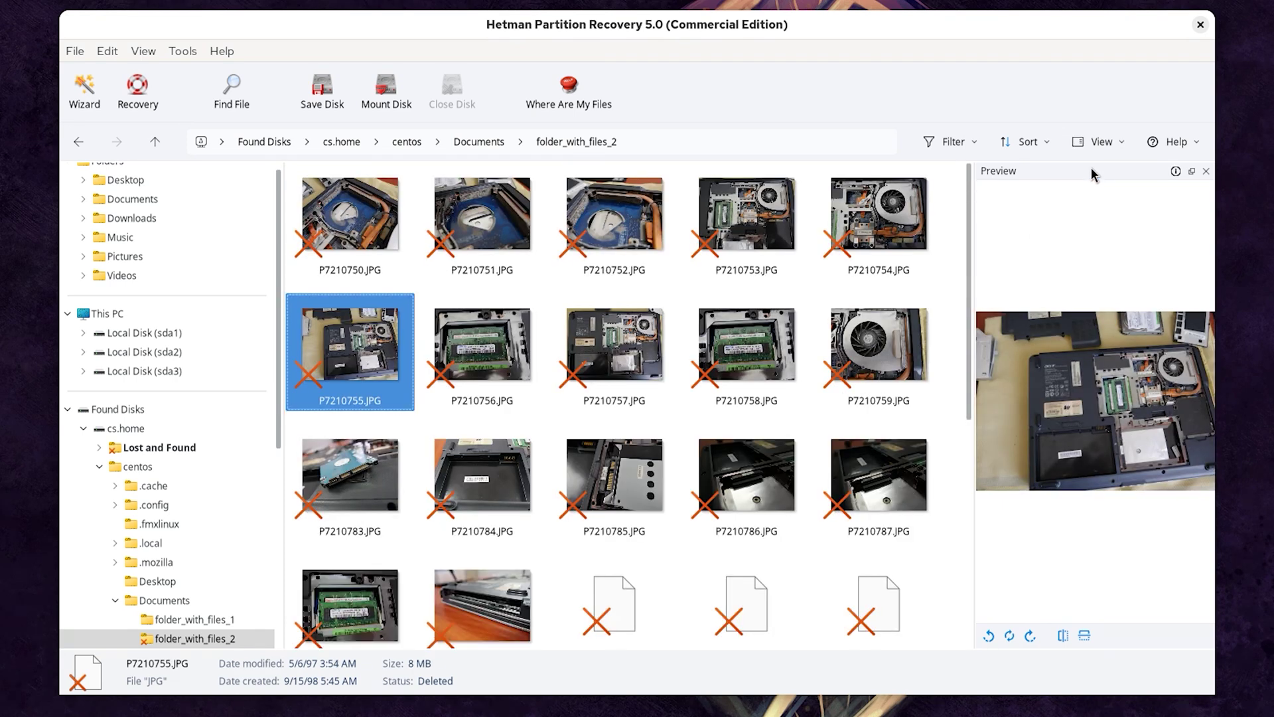
click(763, 348)
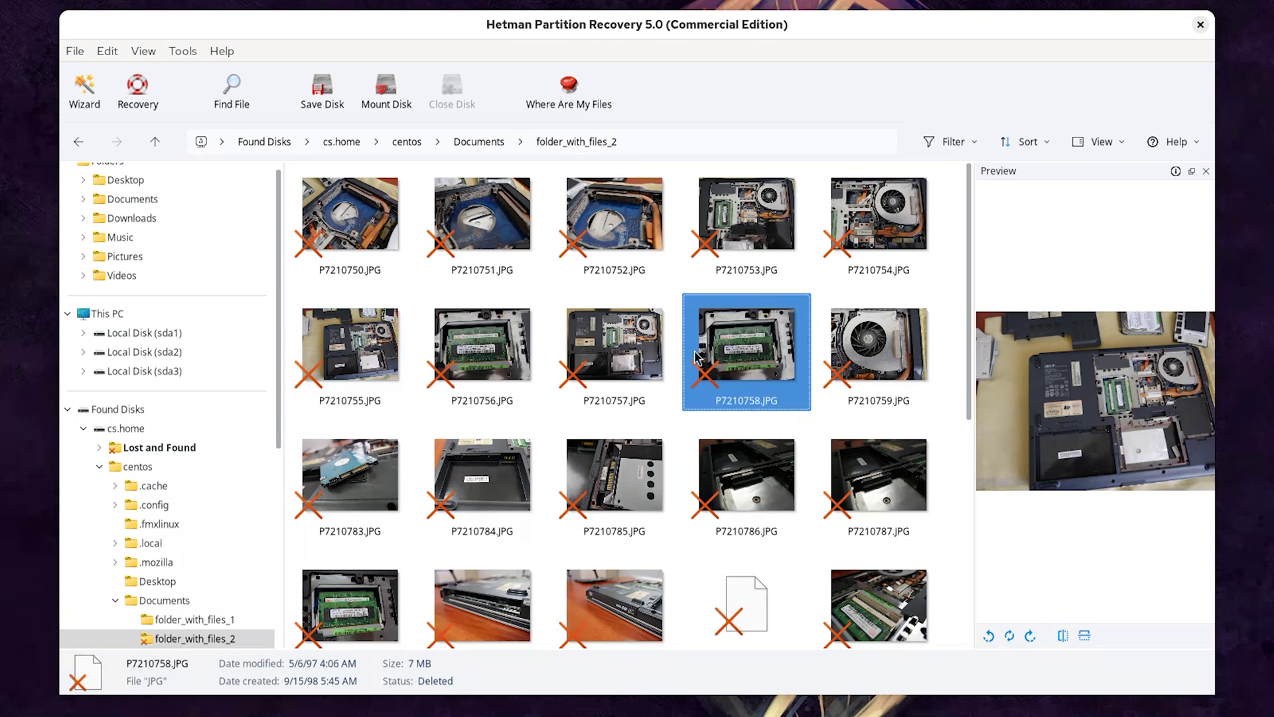
Select the ten photos from P7210750.JPG through P7210759.JPG
click(364, 232)
click(367, 362)
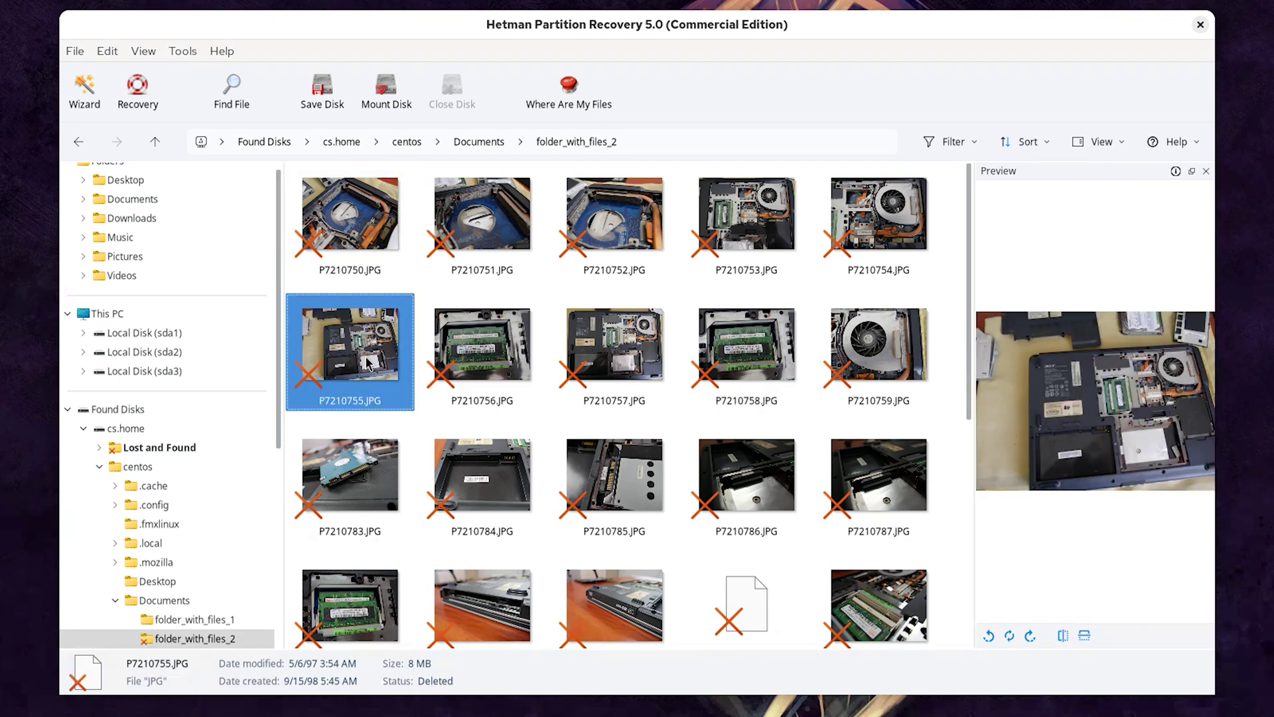
click(363, 231)
key(shift+Right)
key(shift+Right)
key(shift+Right)
key(shift+Right)
key(shift+Right)
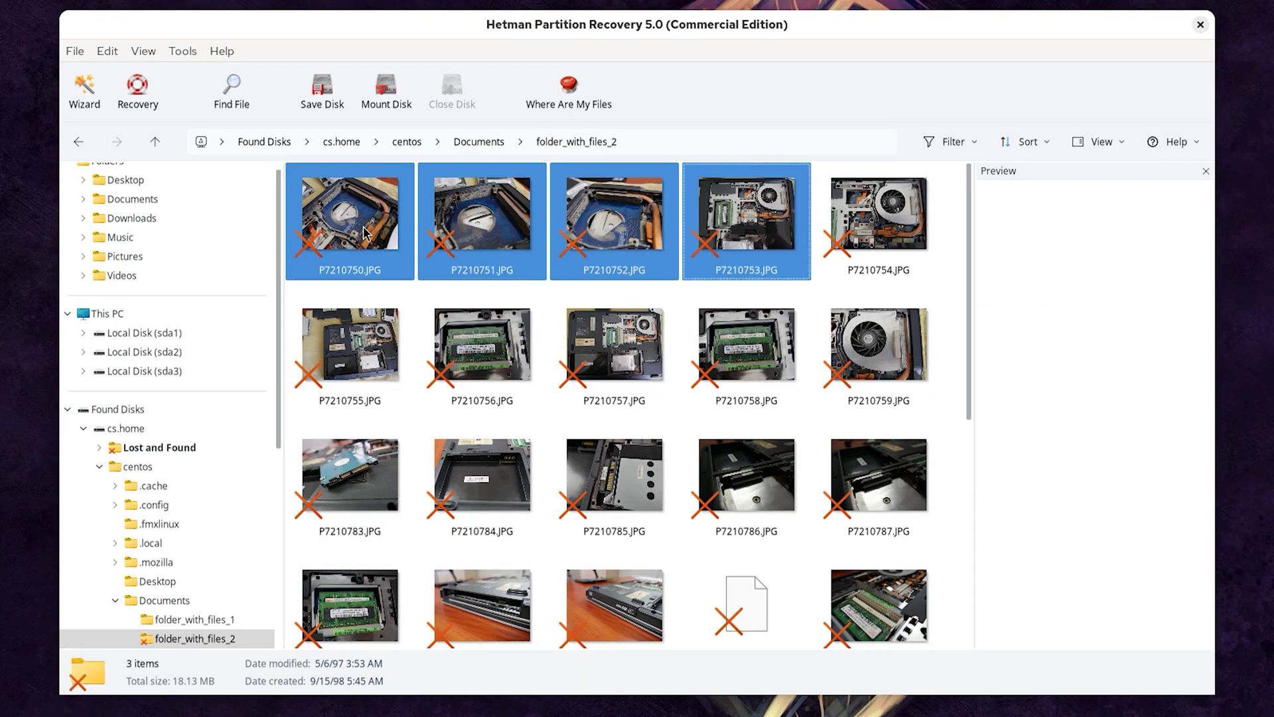
key(shift+Right)
key(shift+Right)
key(shift+Right)
key(shift+Right)
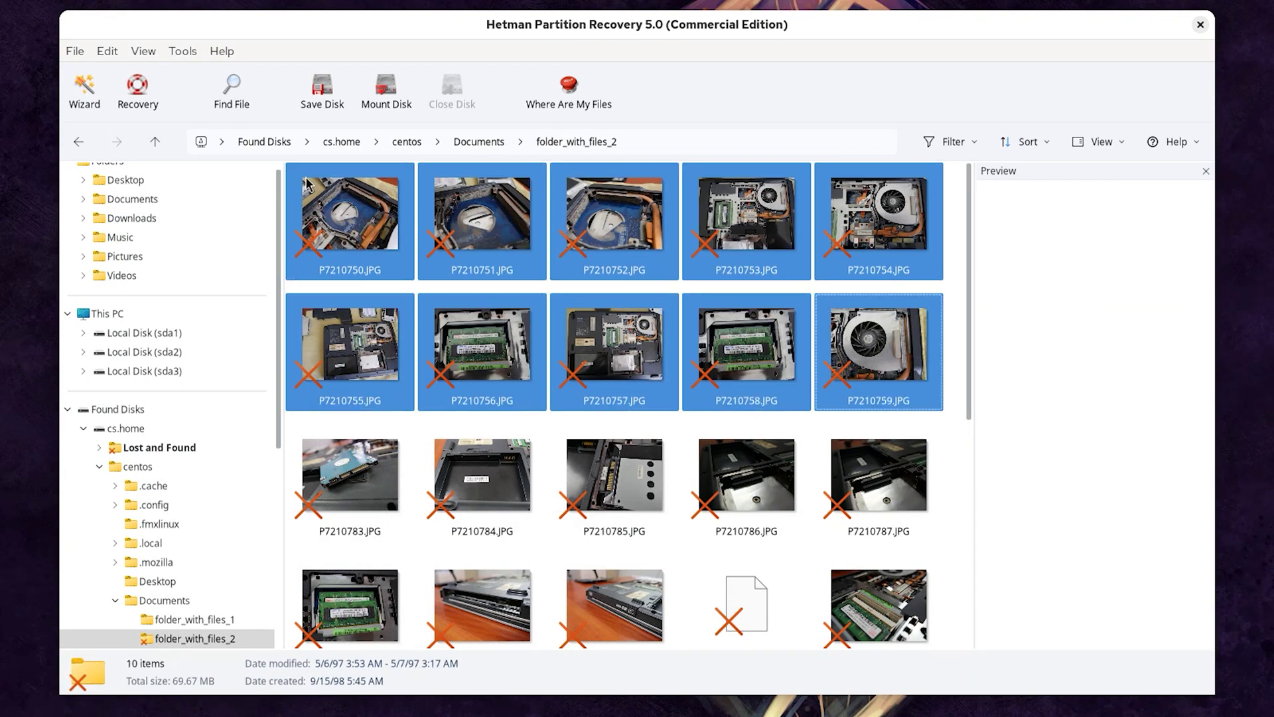
Save the ten photos to hard disk in /home/centos/Documents/Restored Files/, keeping folder structure
click(139, 100)
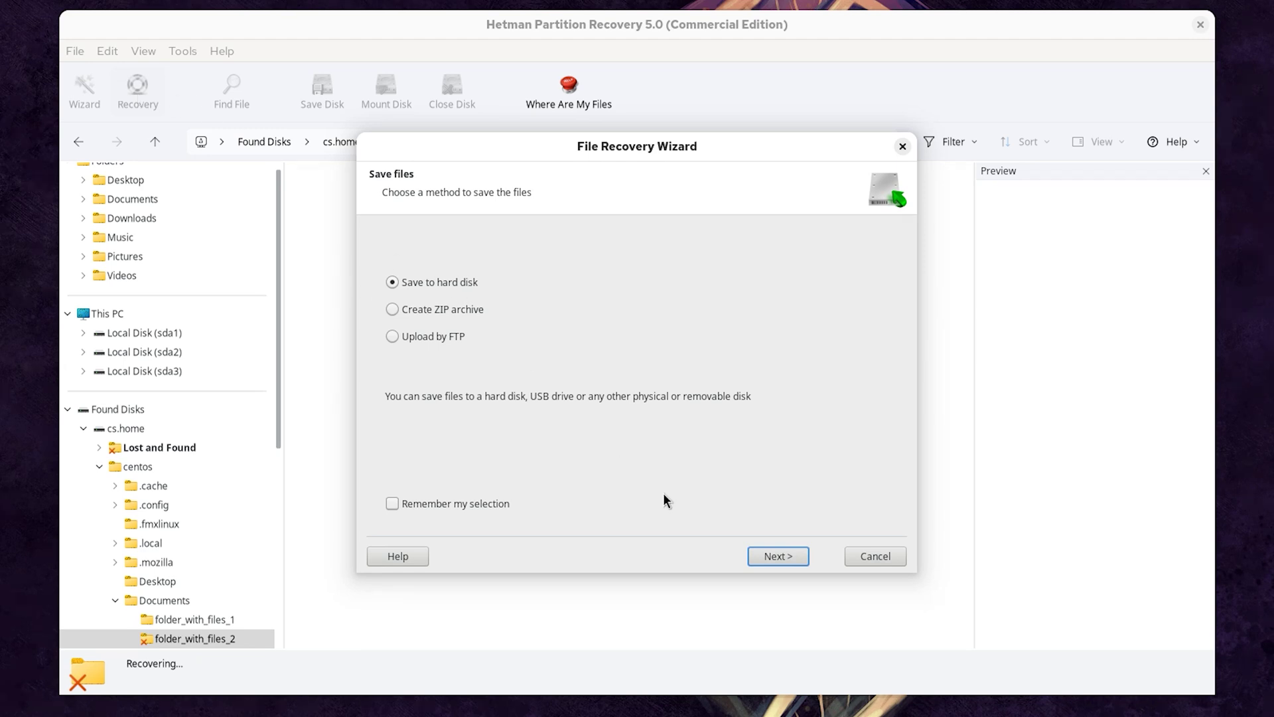
click(785, 558)
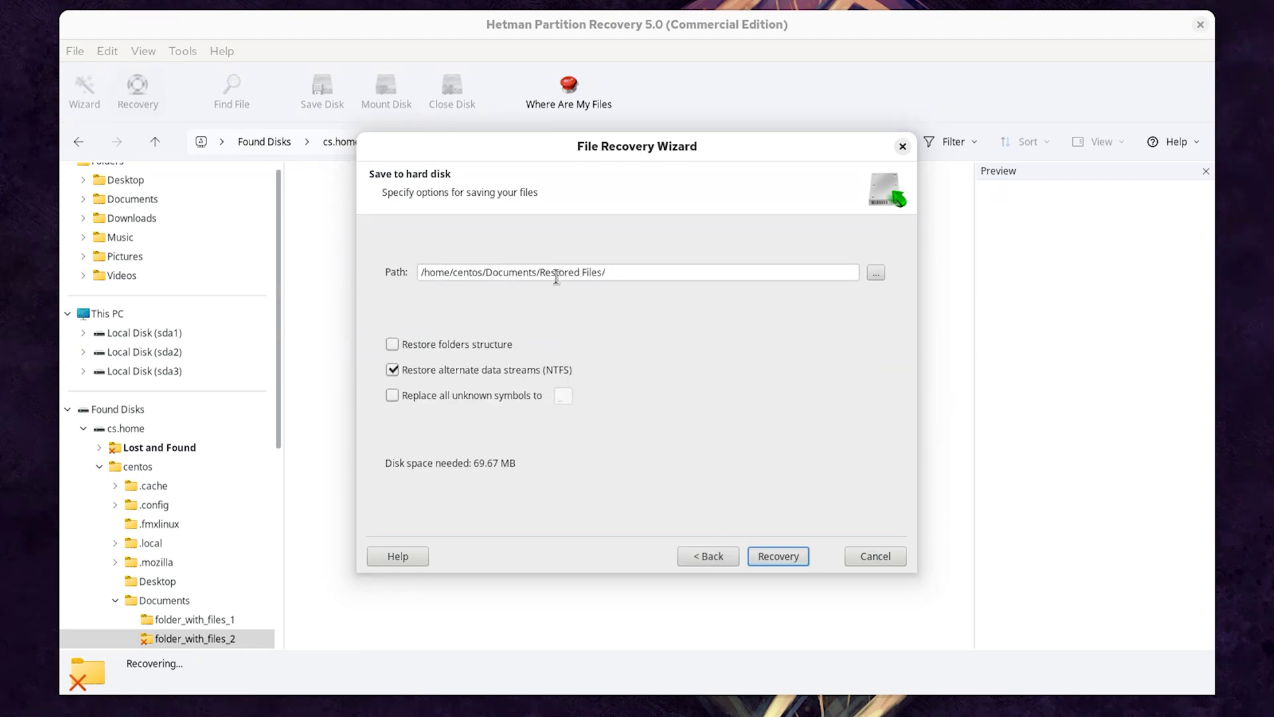
click(392, 344)
click(769, 556)
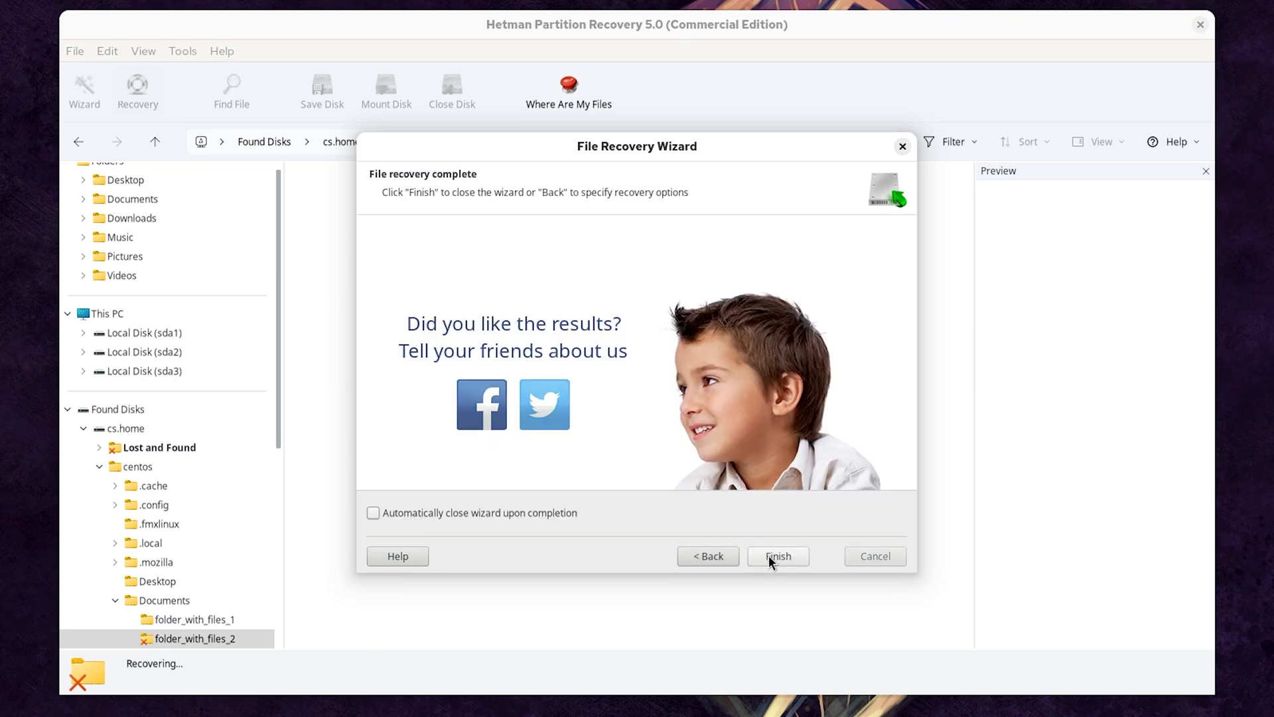
click(778, 556)
Open the Restored Files folder in Documents in the file manager
mouse_move(5, 8)
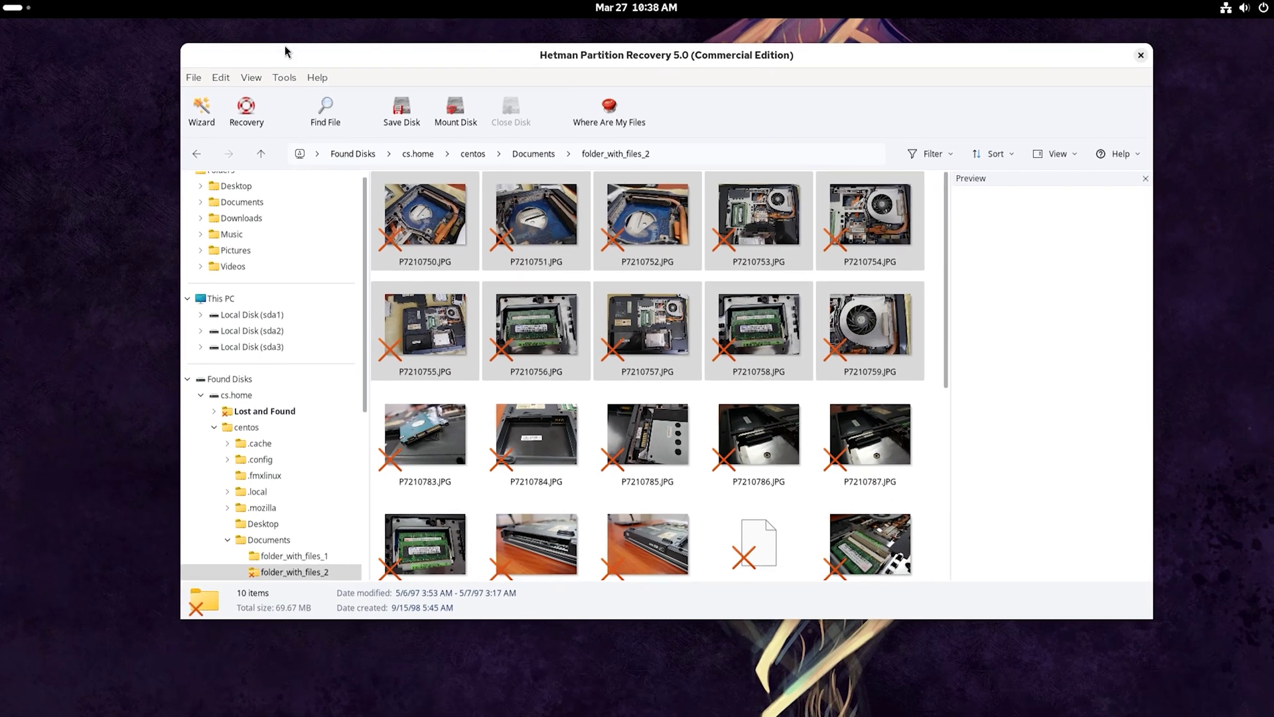
click(657, 680)
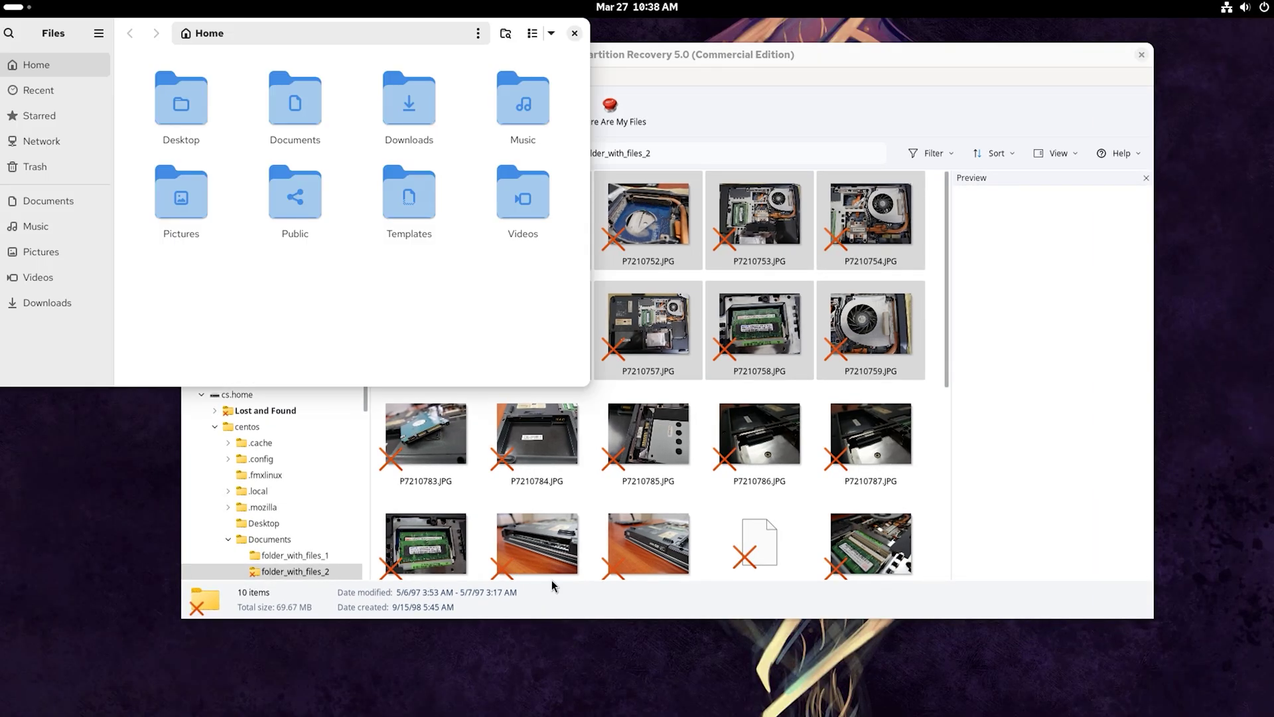
click(66, 201)
click(414, 140)
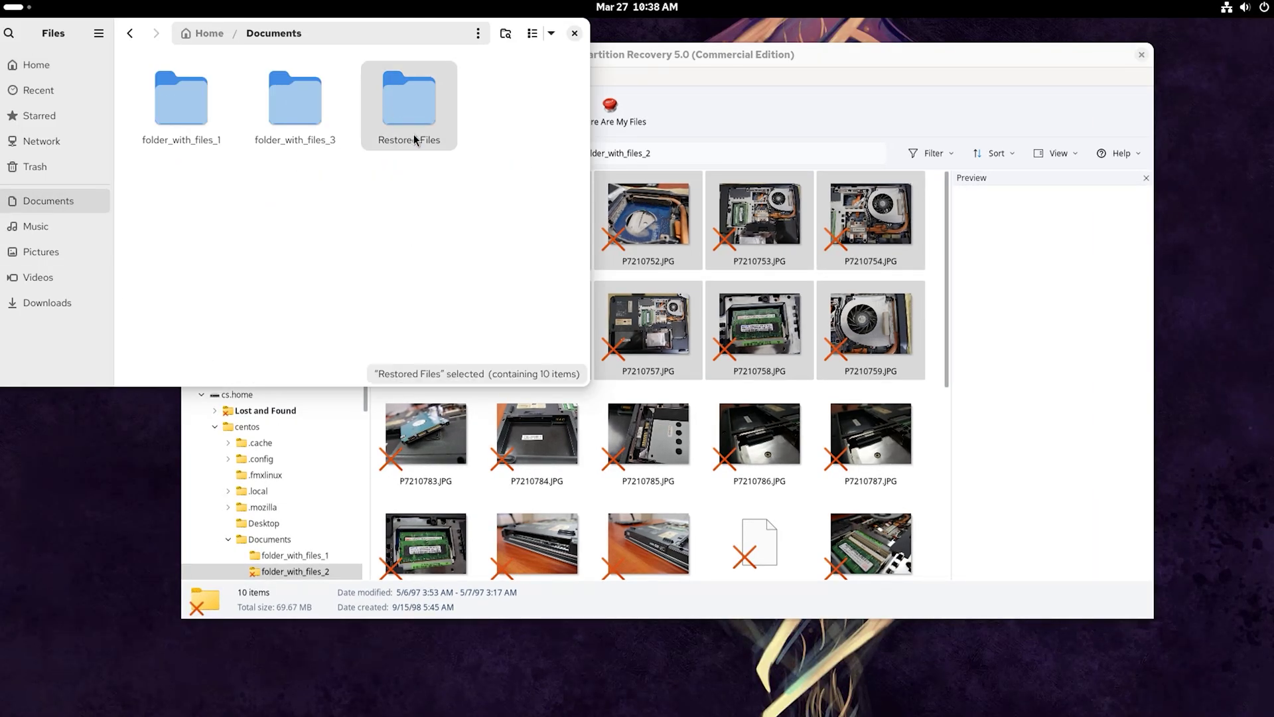
double_click(414, 140)
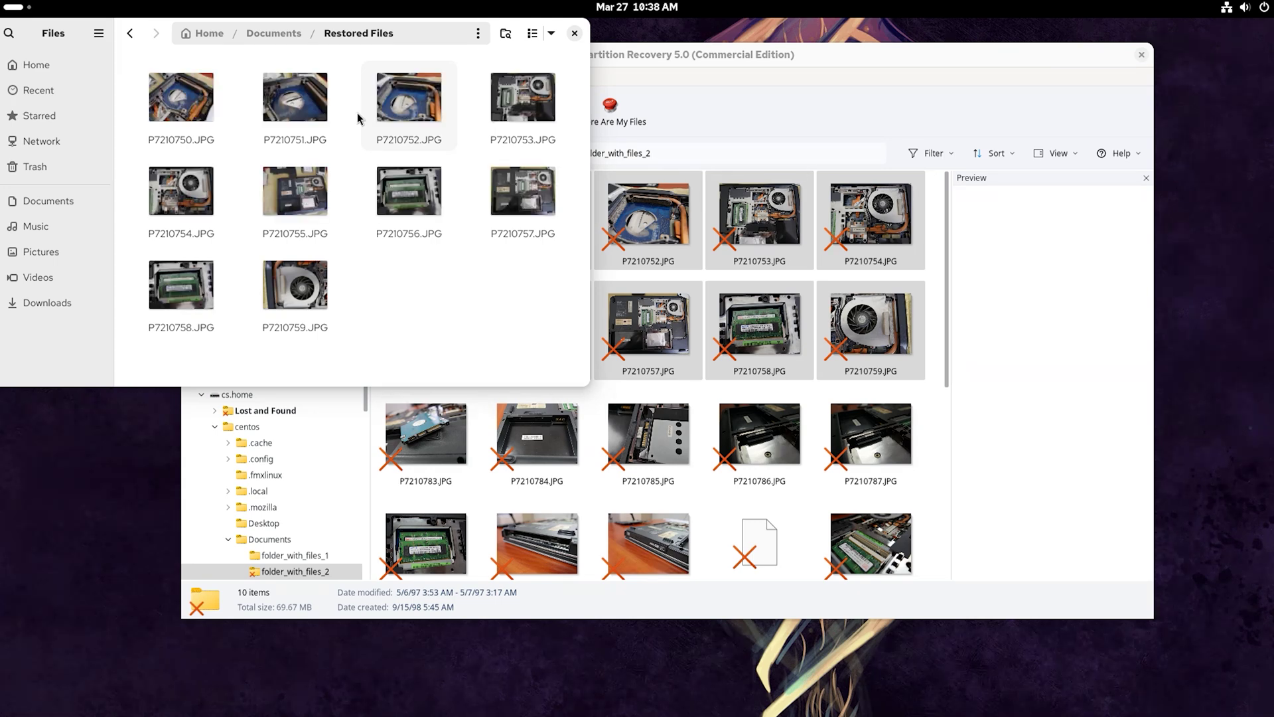
View the recovered photos full size, stepping through them including P7210753.JPG
double_click(193, 103)
key(Right)
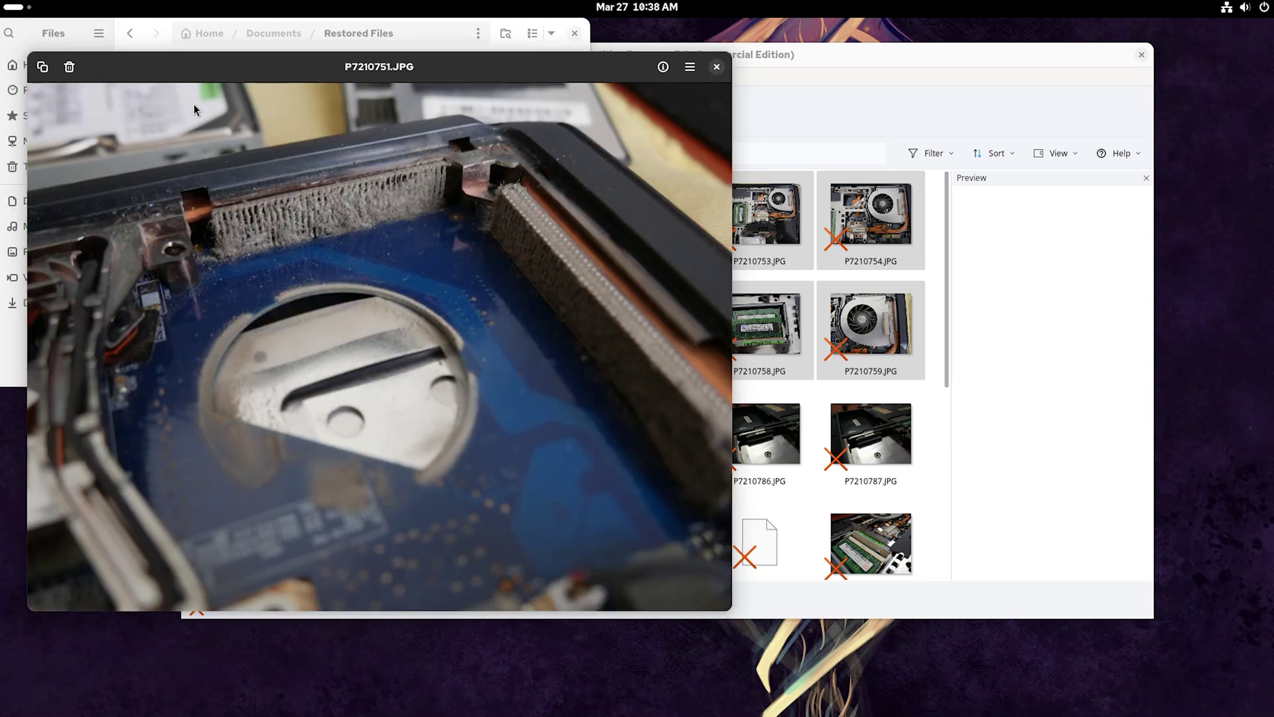
key(Right)
key(Right)
key(Right)
key(Right)
key(Right)
key(Right)
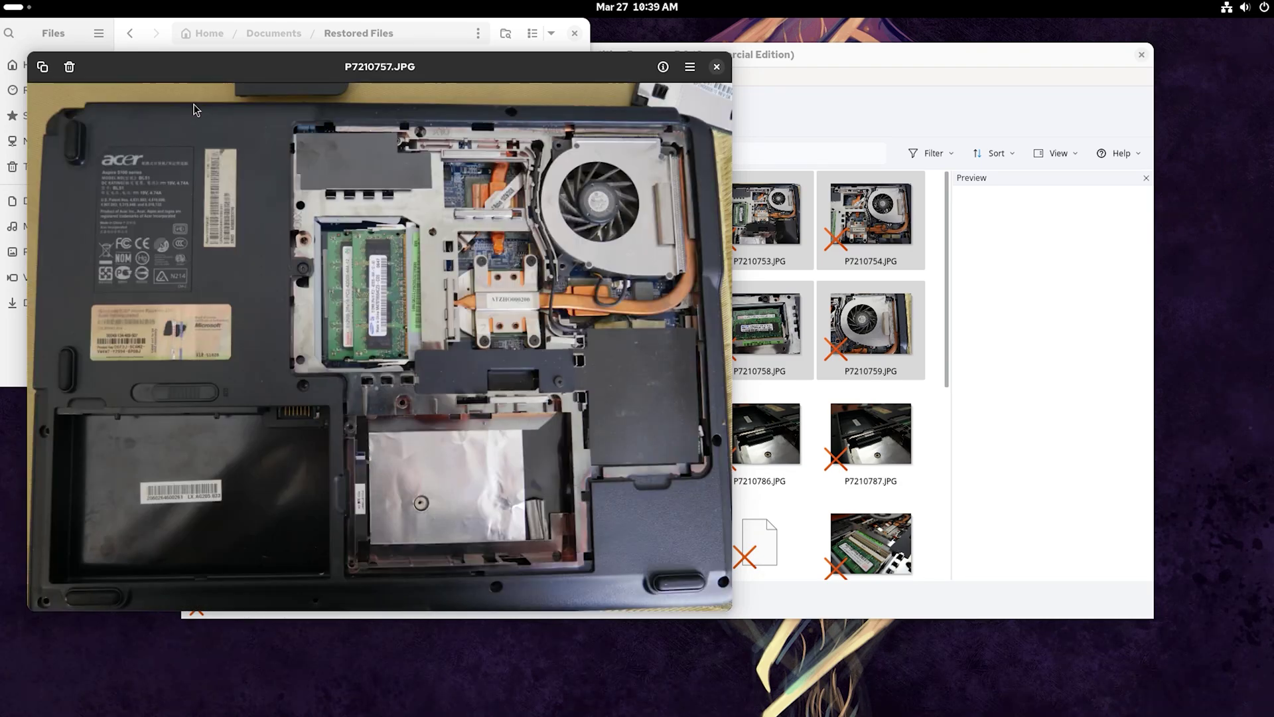
key(Right)
key(Right)
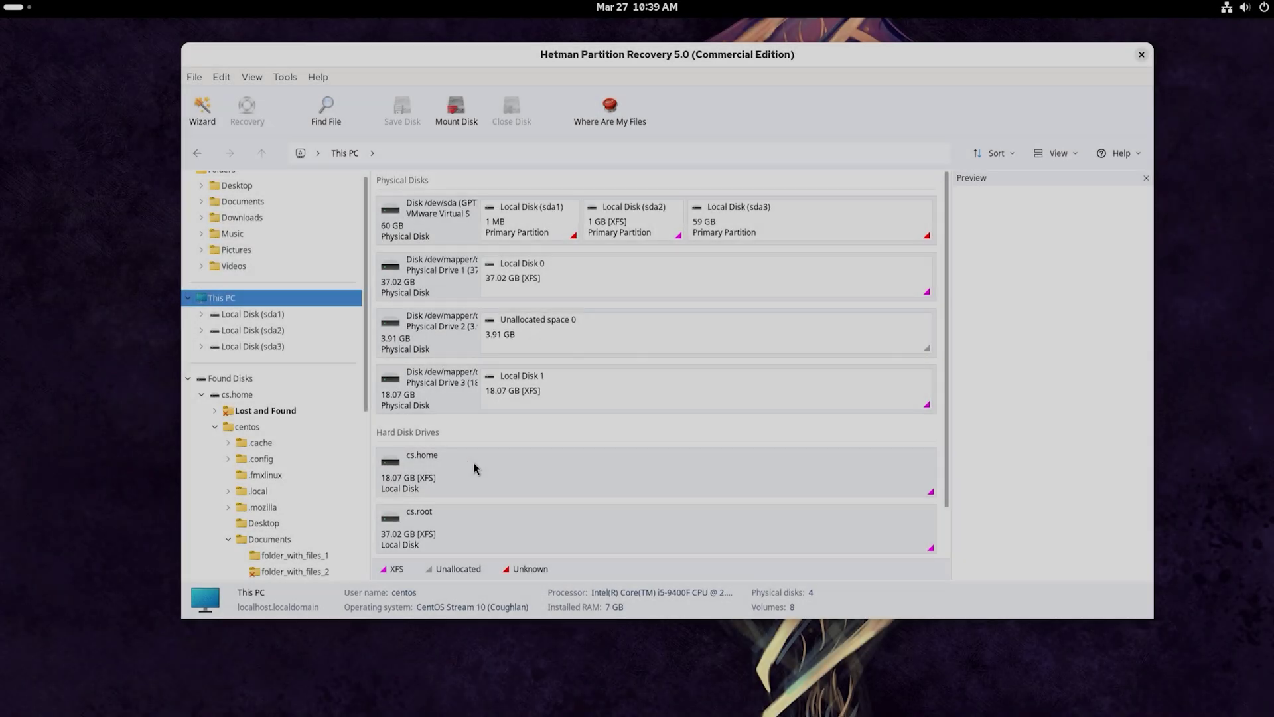
Re-analyse the cs.home disk with Full analysis, then show the installed applications grid
click(500, 454)
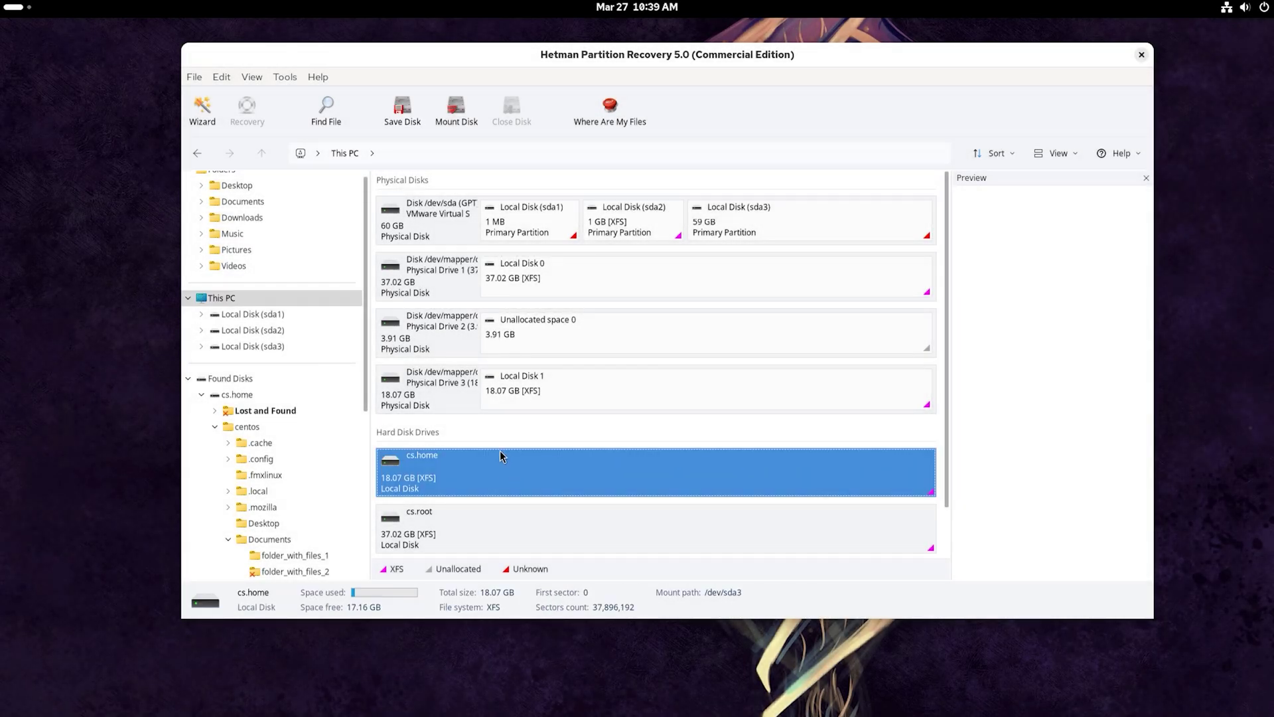
scroll(521, 435, down, 1)
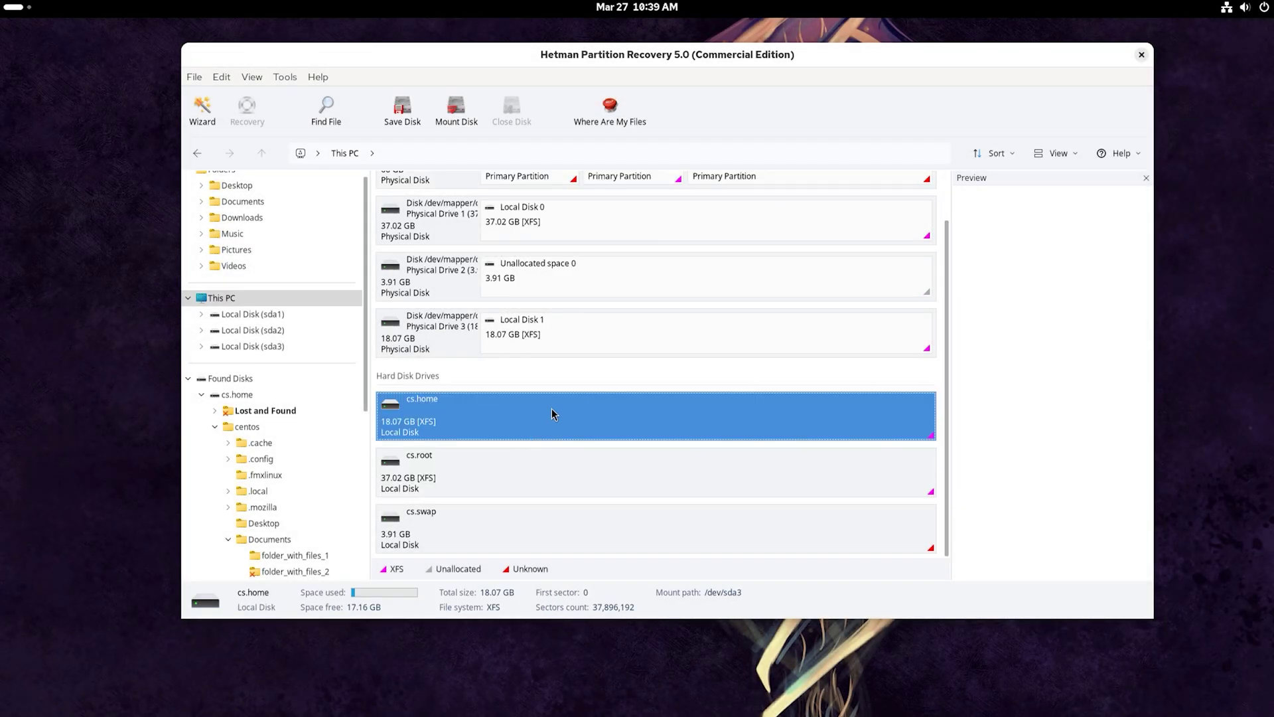
right_click(554, 415)
click(618, 433)
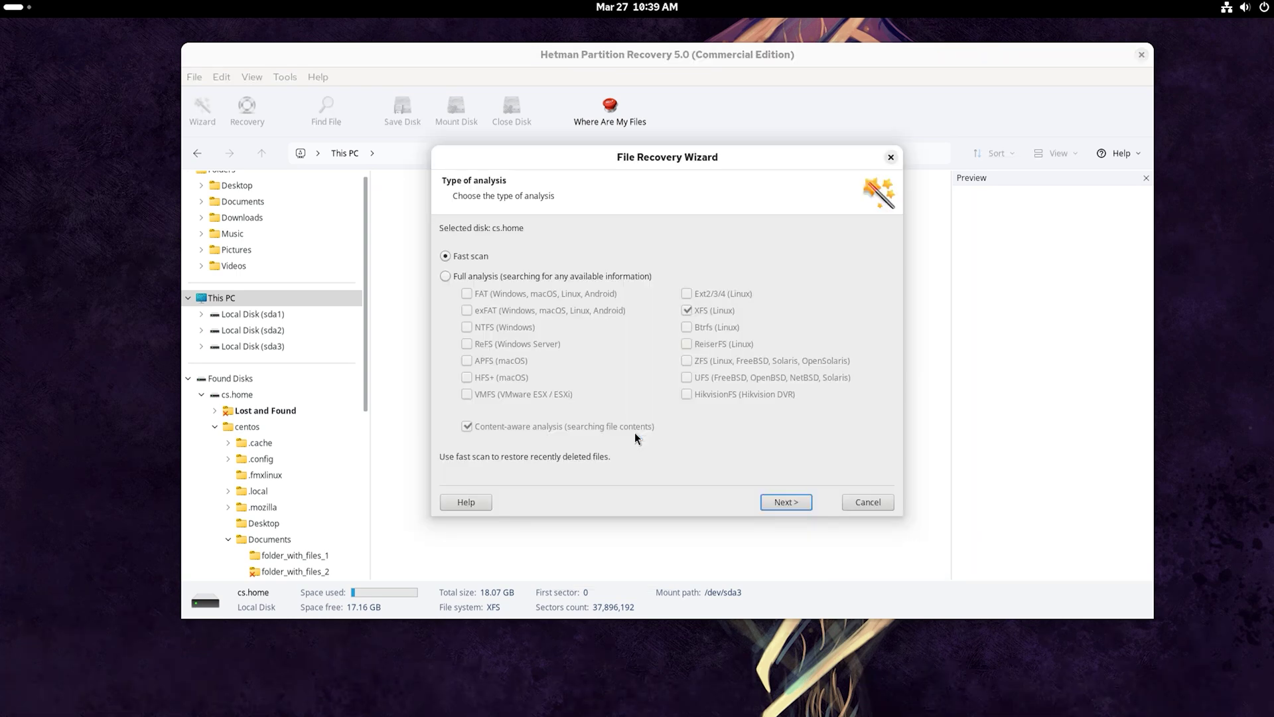
click(565, 277)
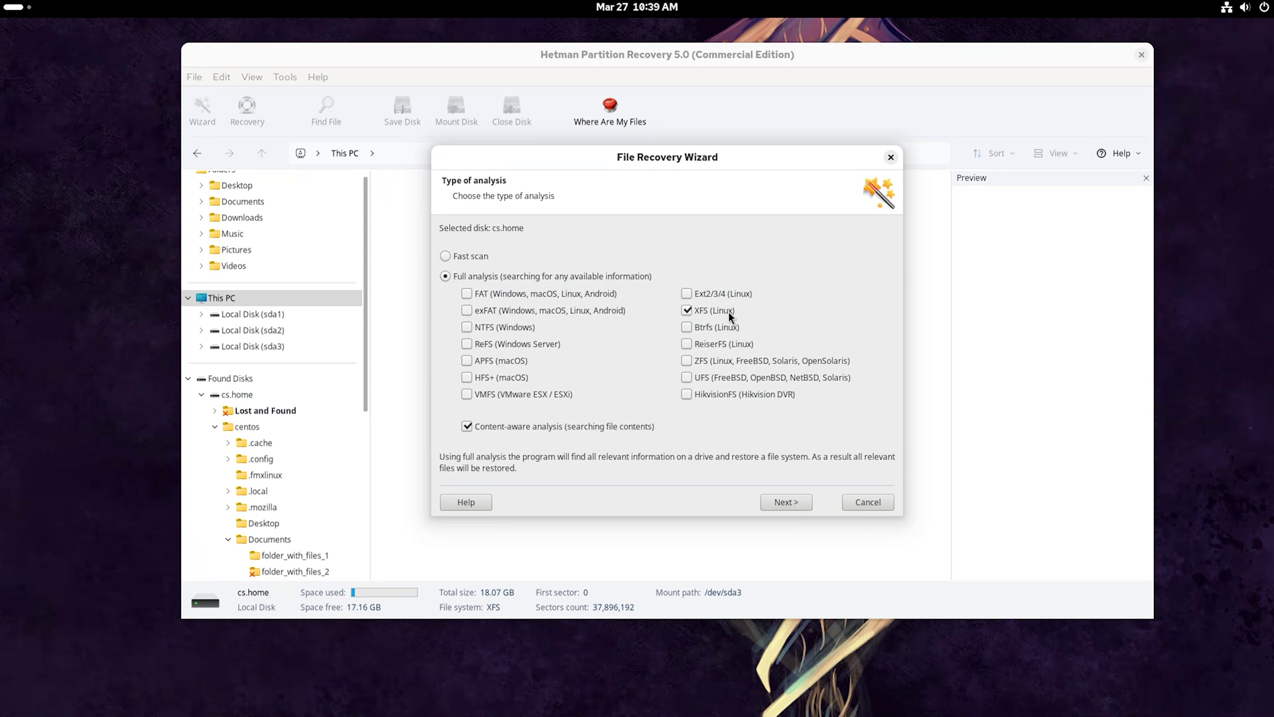
click(788, 501)
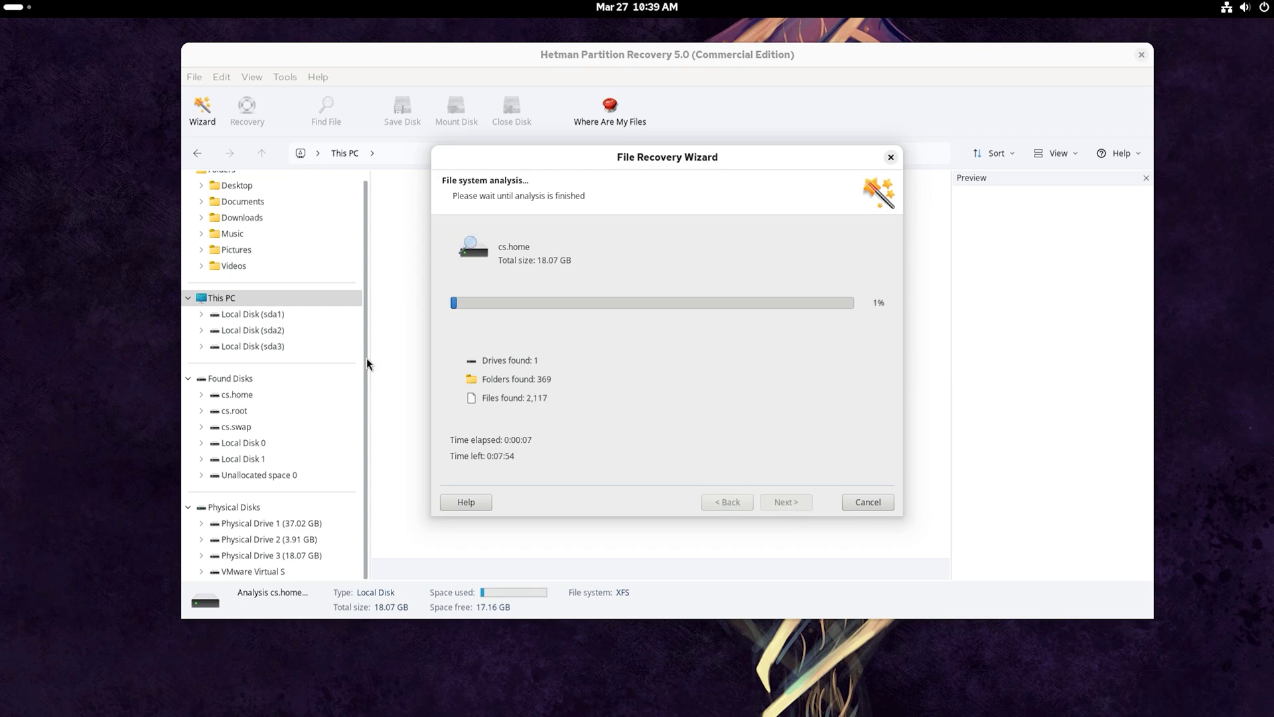
click(14, 7)
click(774, 679)
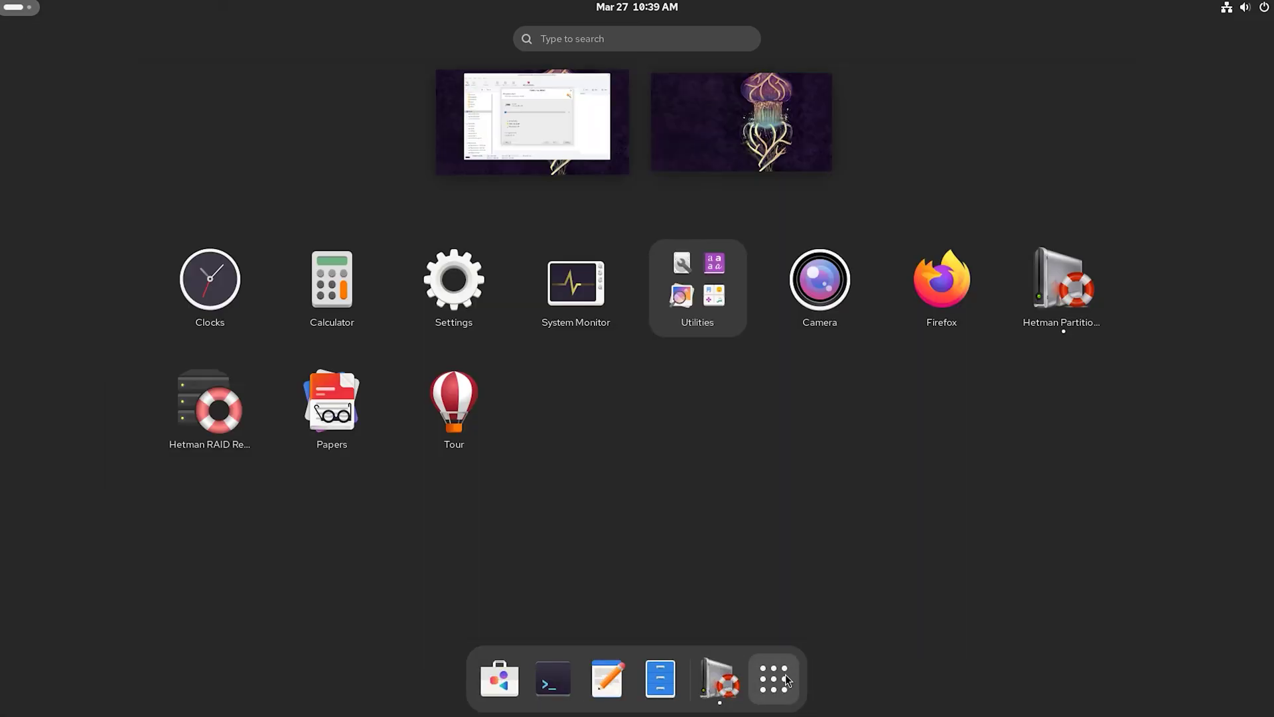
In Disks, select the 64 GB hard disk's 19 GB /dev/cs/home device and highlight its XFS type
click(697, 290)
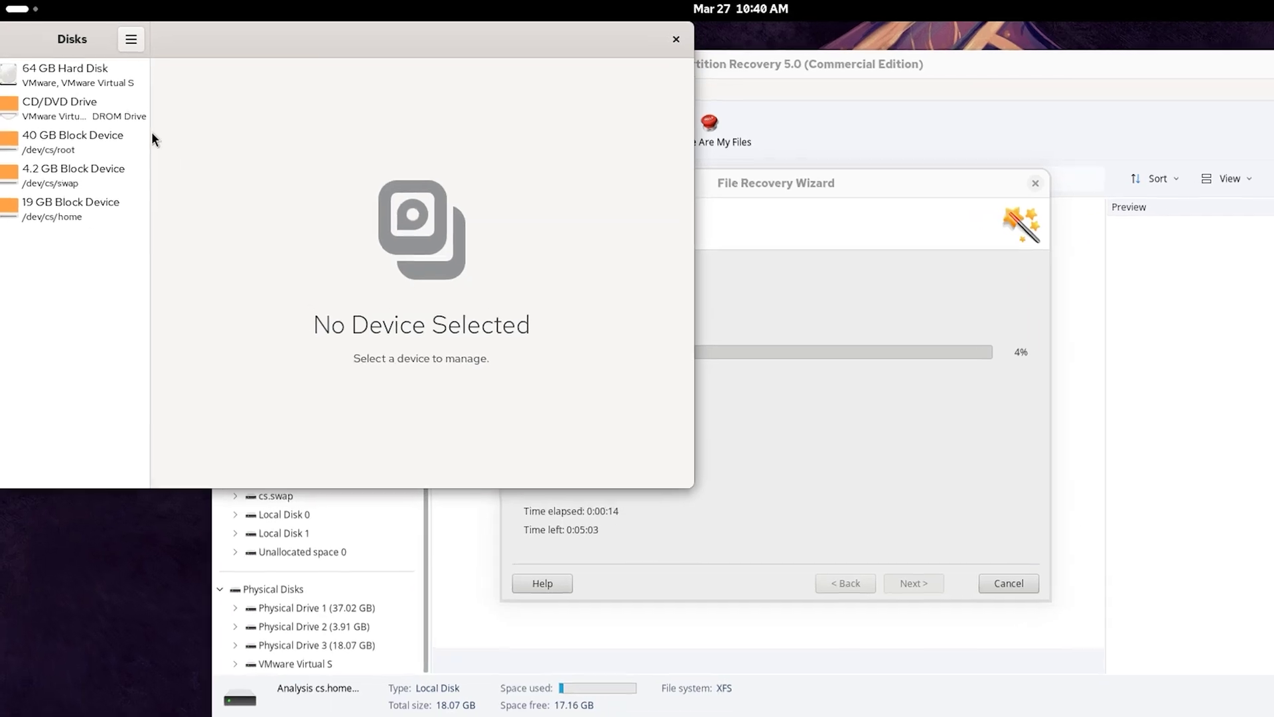
click(80, 59)
click(543, 236)
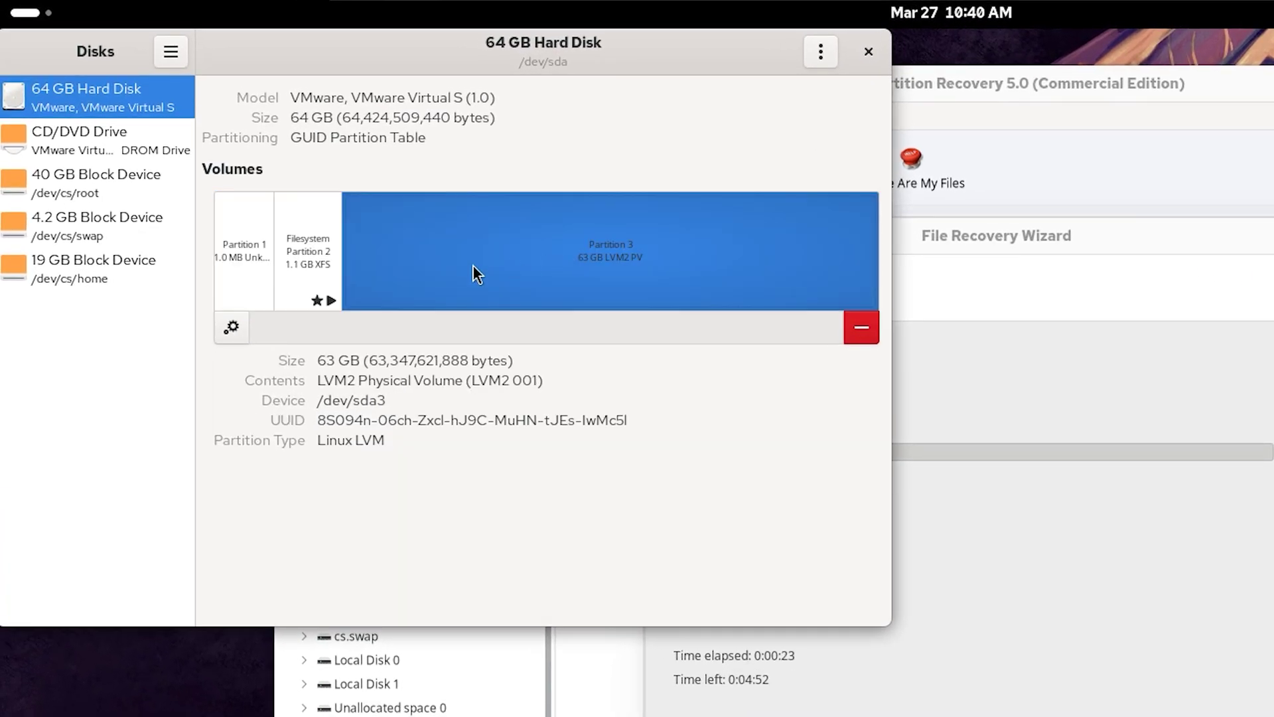
click(85, 254)
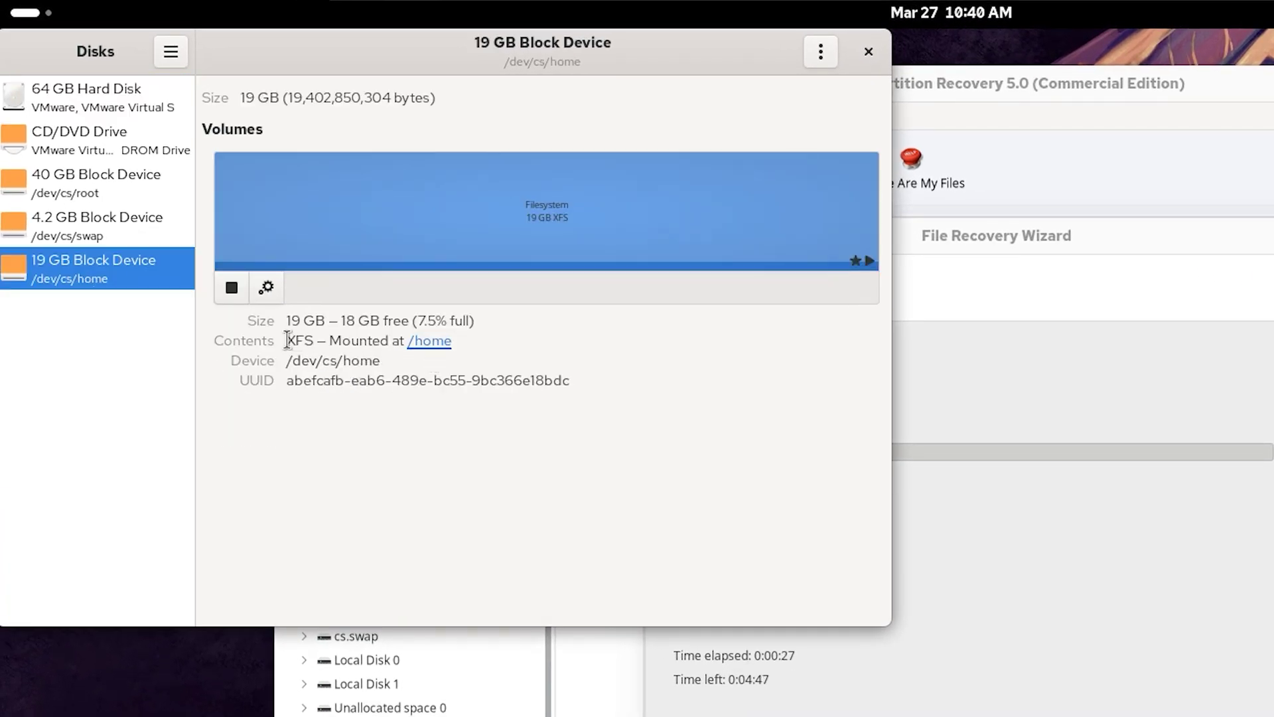
drag(317, 340, 287, 341)
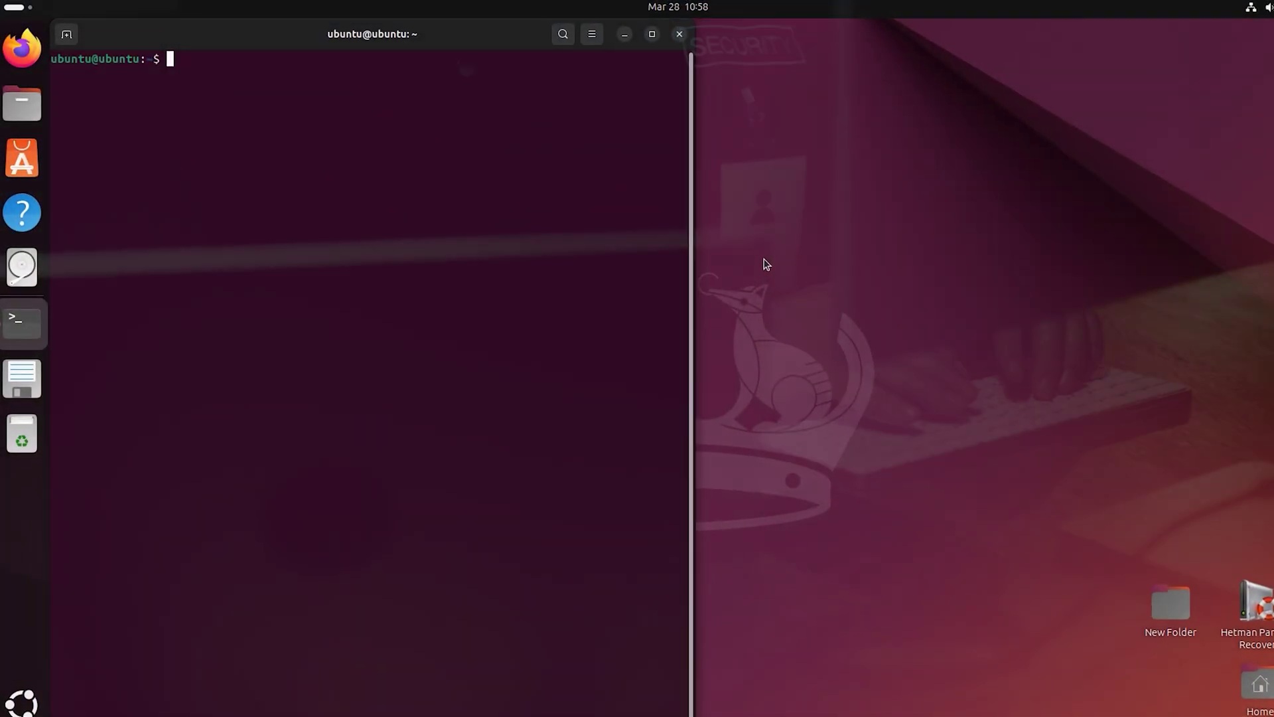
Run mv --help to list the move command's usage and options
text(mv --)
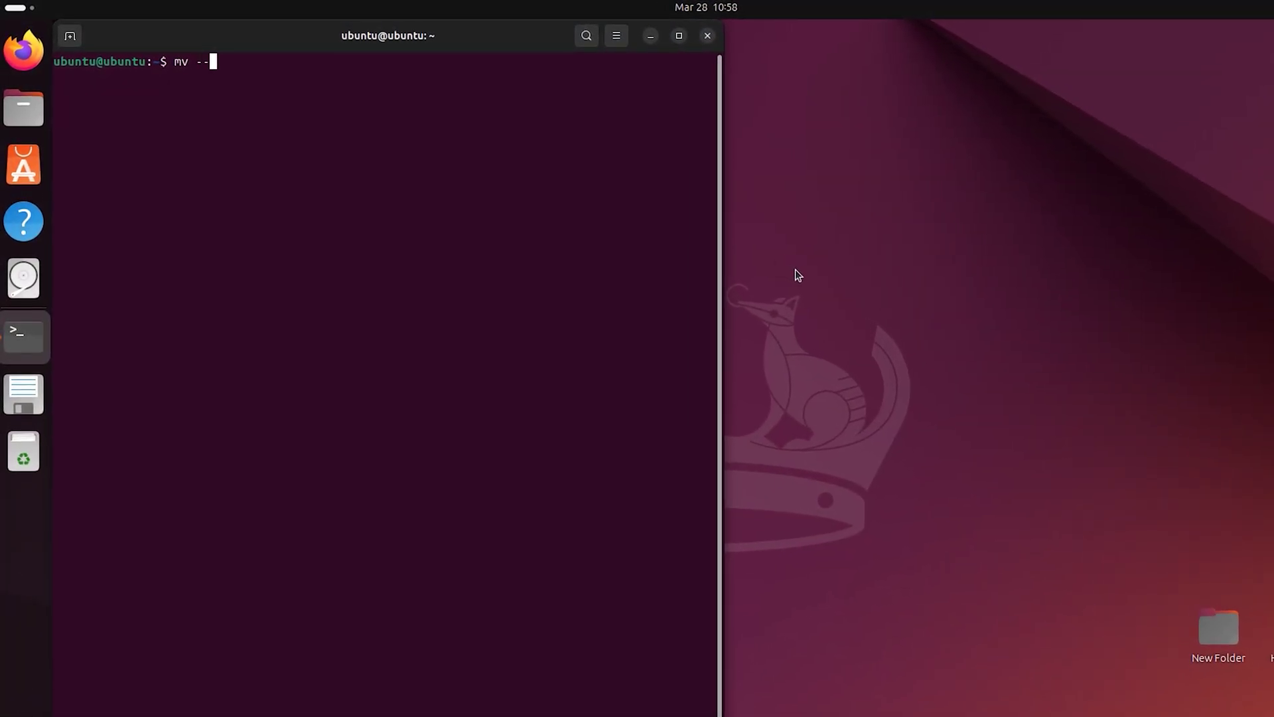
text(help)
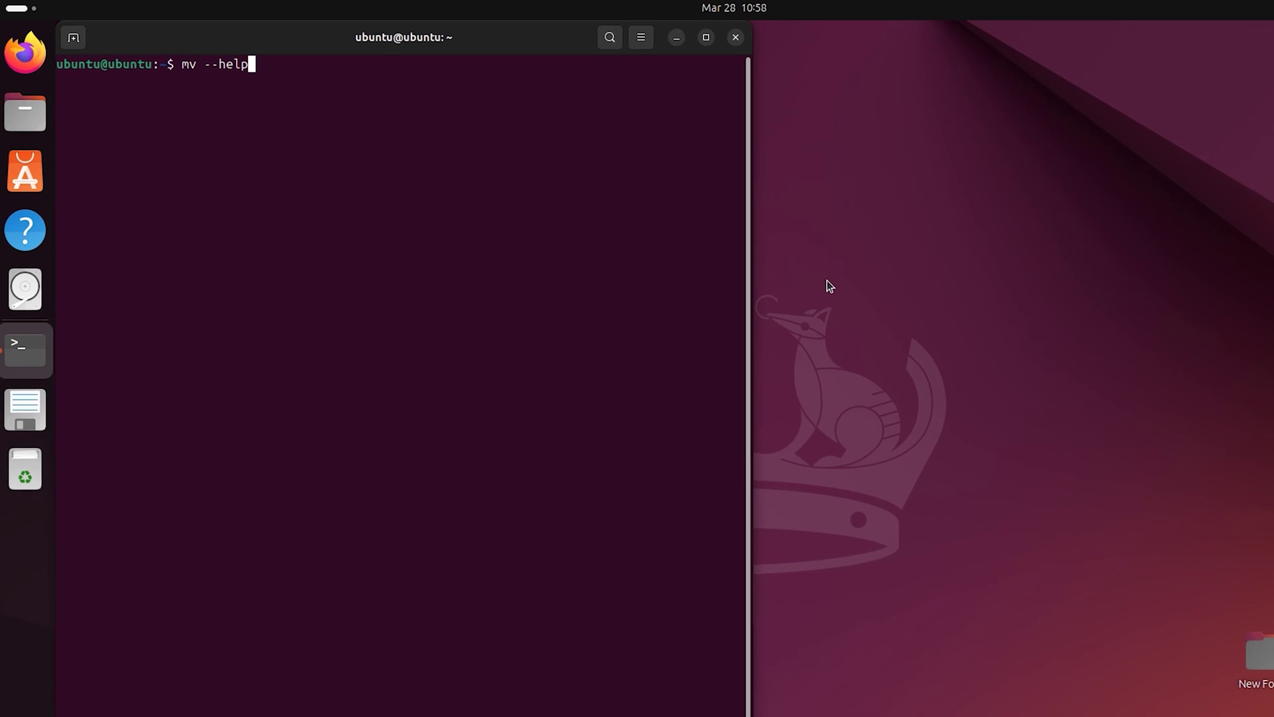
key(Return)
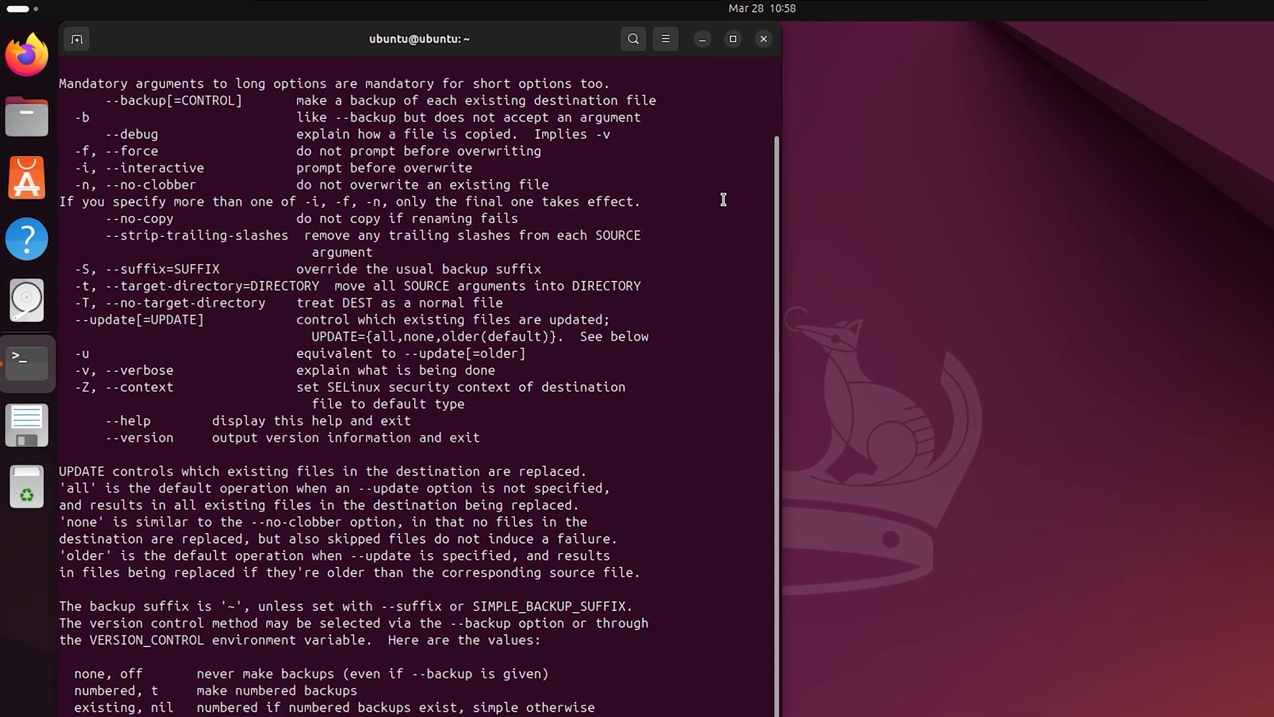
scroll(698, 199, up, 2)
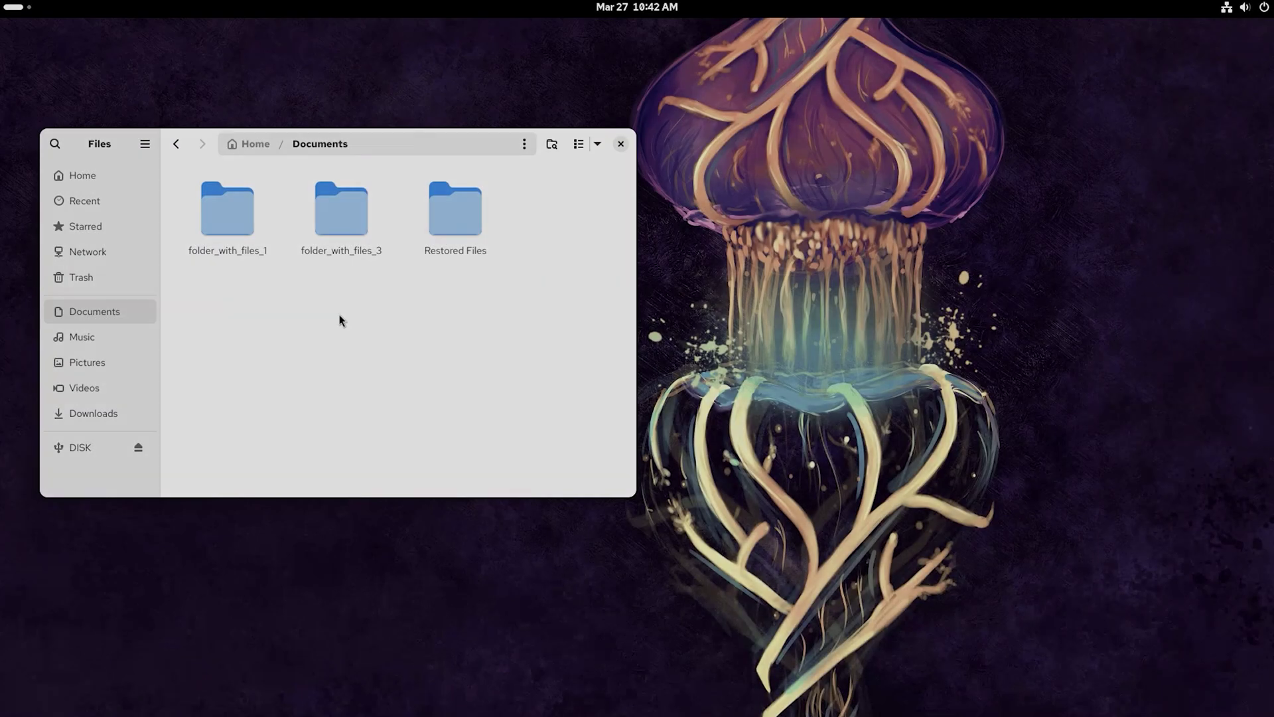
Look inside folder_with_files_3, then open the DISK drive in a second Files window
click(310, 223)
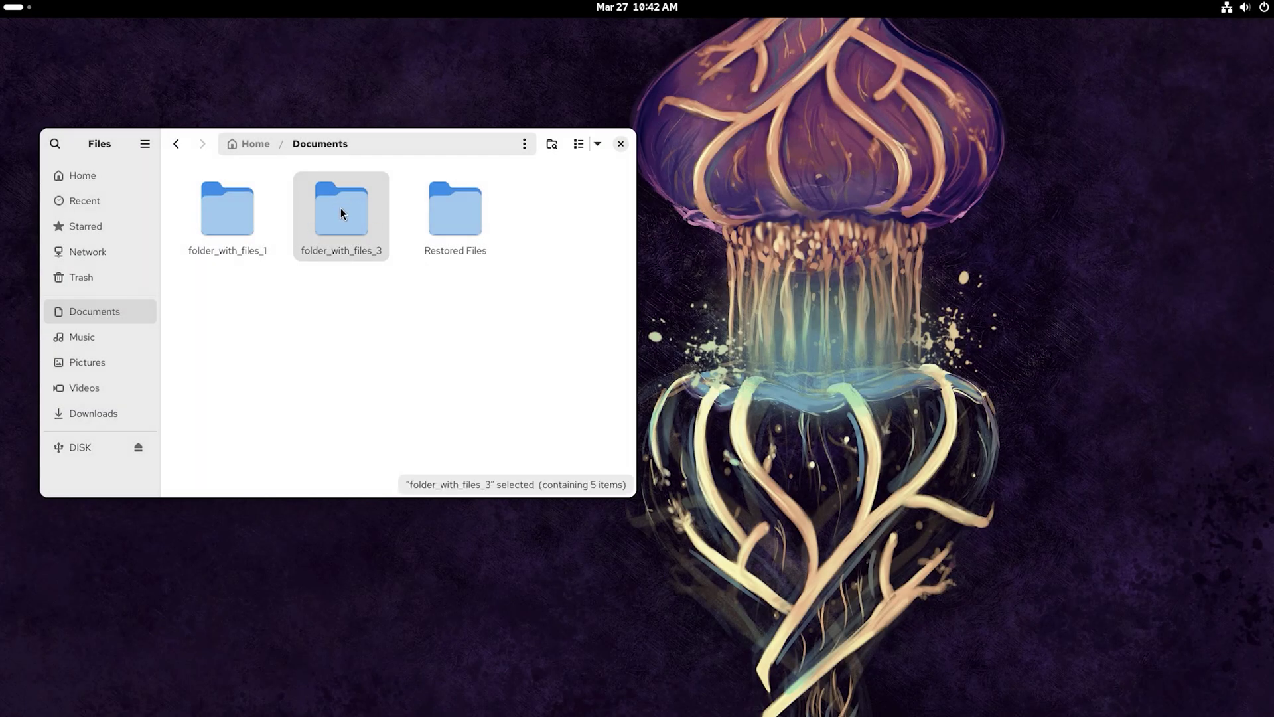
double_click(342, 212)
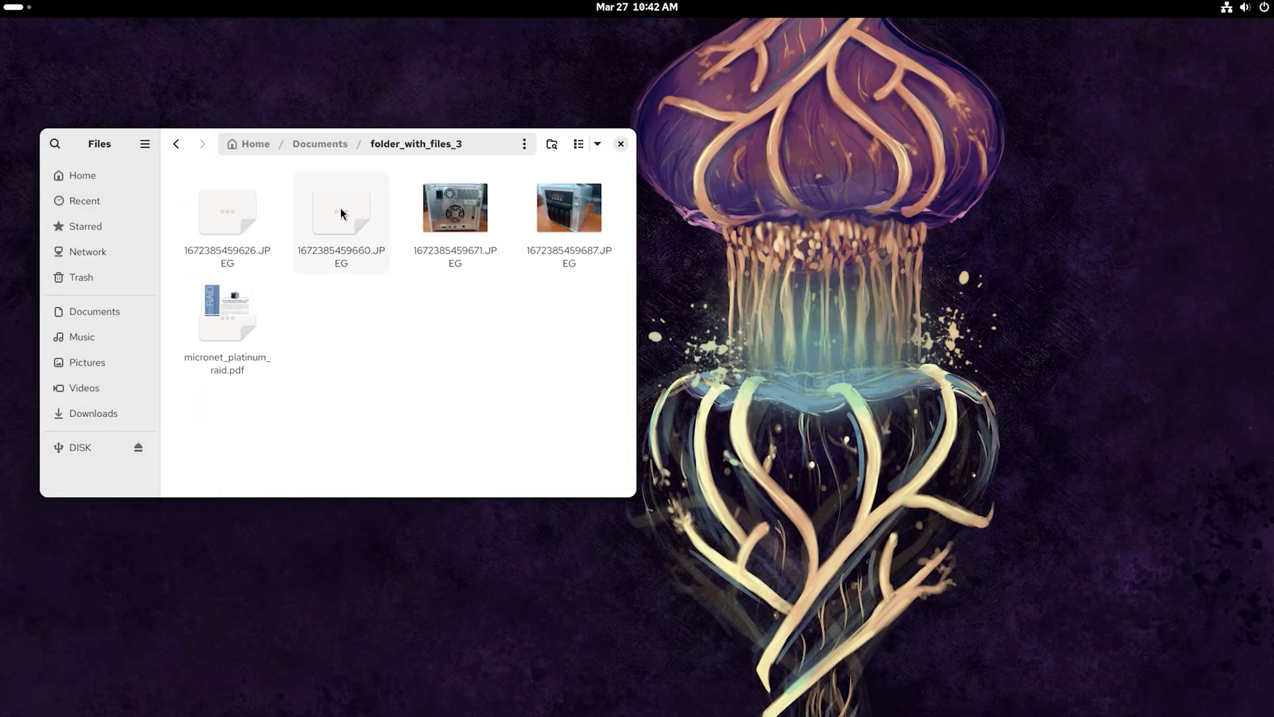
click(171, 144)
right_click(101, 448)
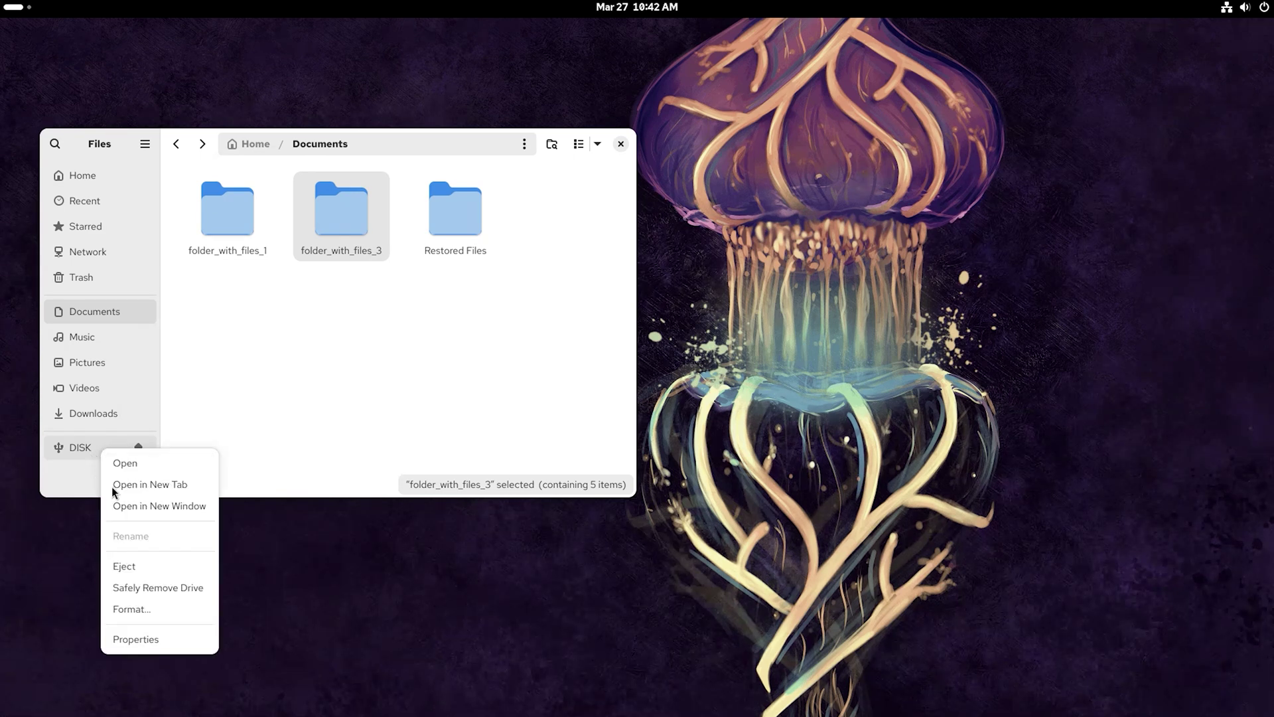
click(159, 506)
drag(764, 144, 751, 357)
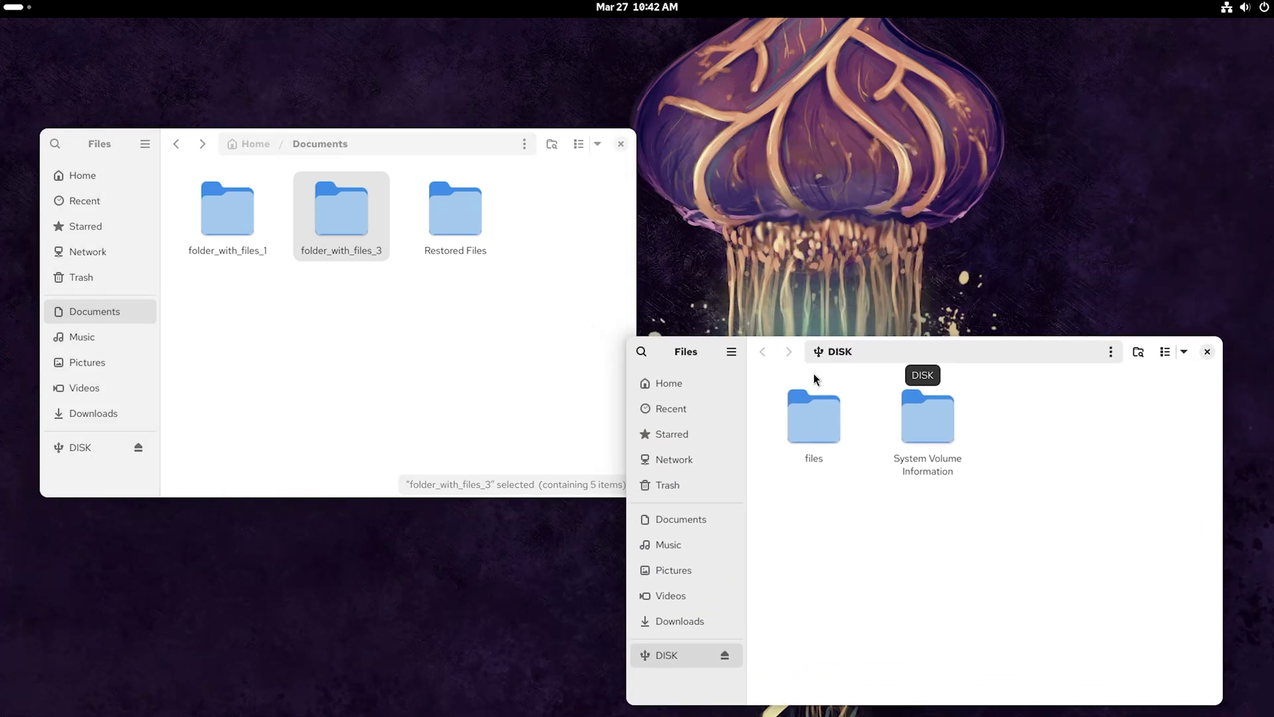
Open a terminal in the Documents folder
click(412, 361)
right_click(412, 361)
click(445, 414)
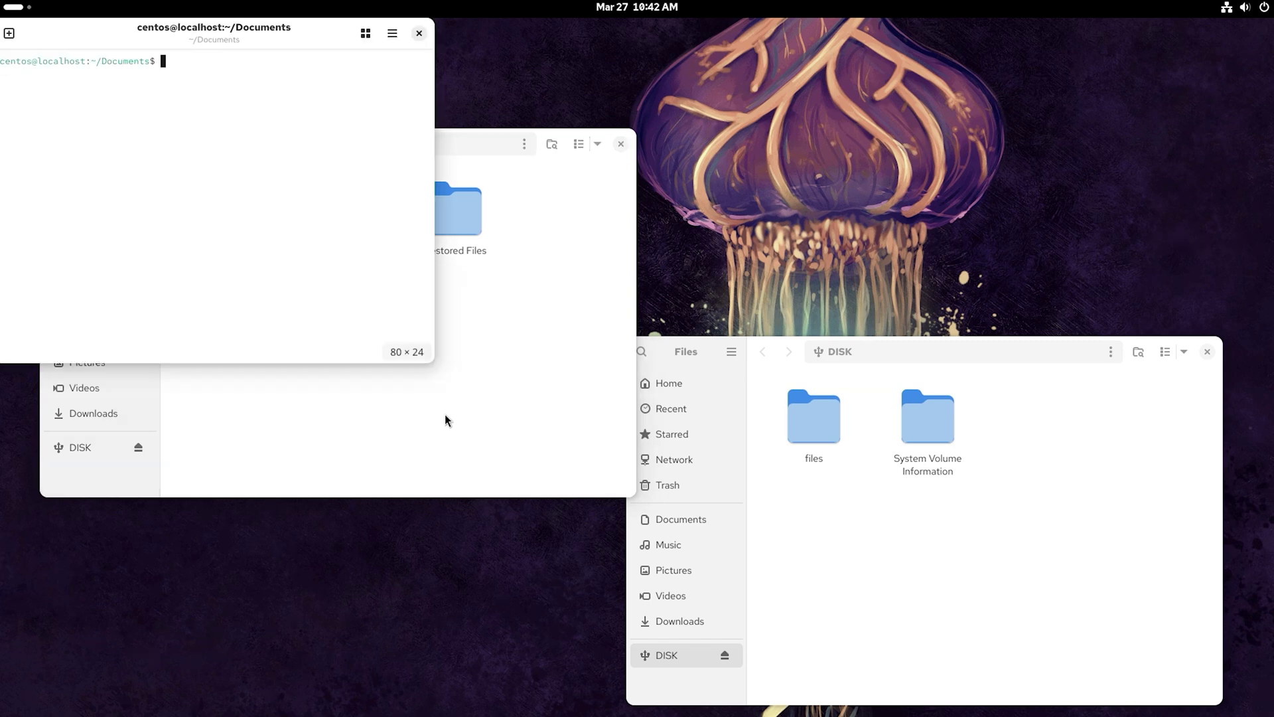
Move folder_with_files_3 to /run/media/centos/DISK with mv, pasting the DISK path from Files
drag(81, 27, 735, 76)
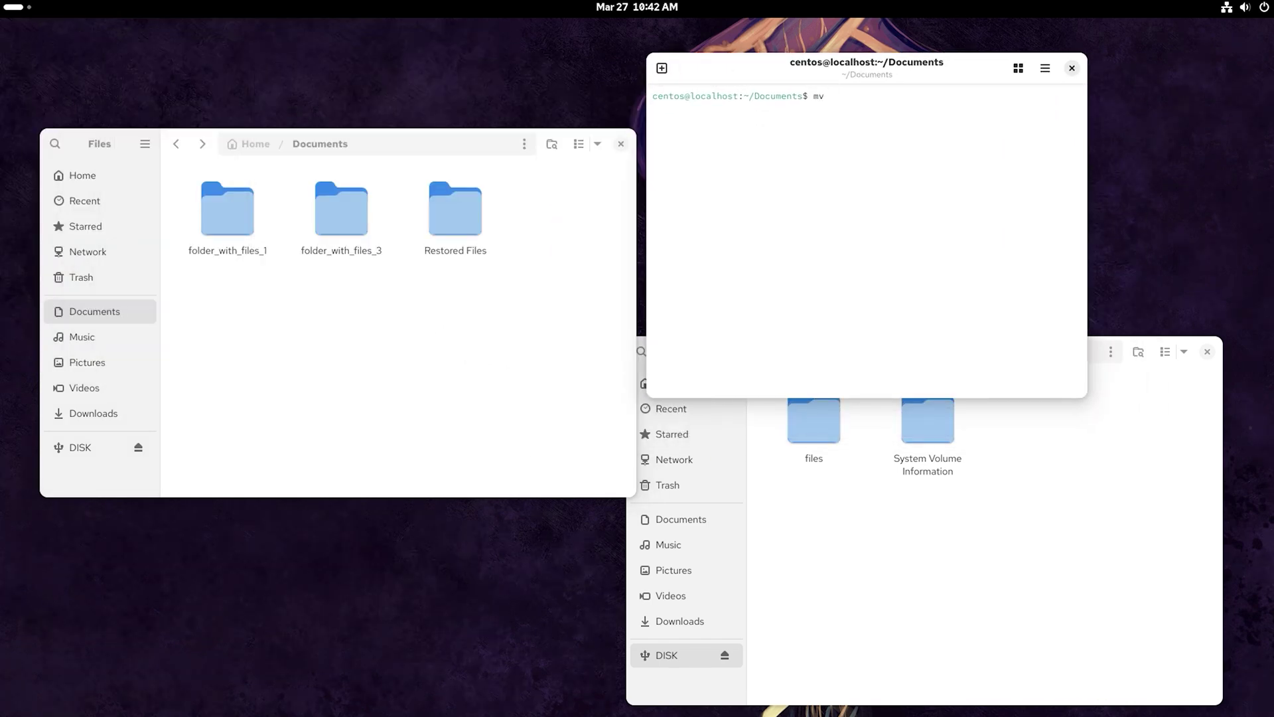
text(mv folder_with_files_3)
click(903, 561)
click(875, 351)
right_click(867, 352)
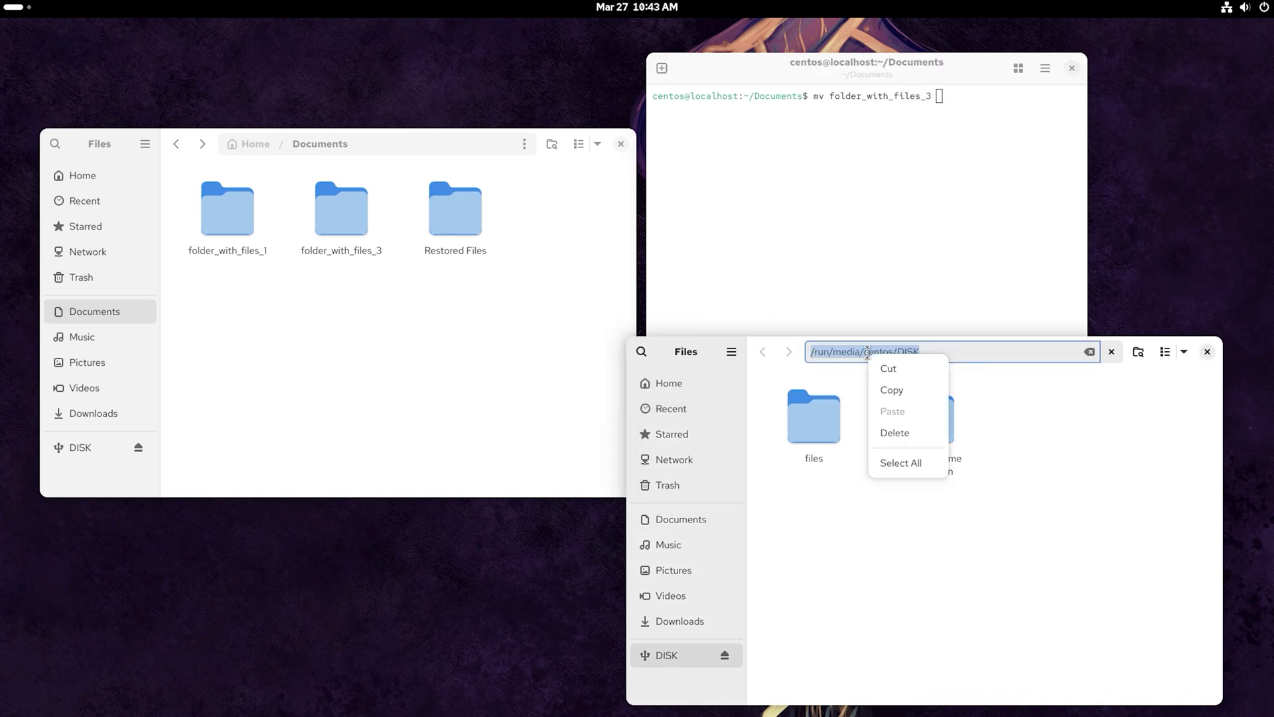
click(891, 390)
right_click(941, 97)
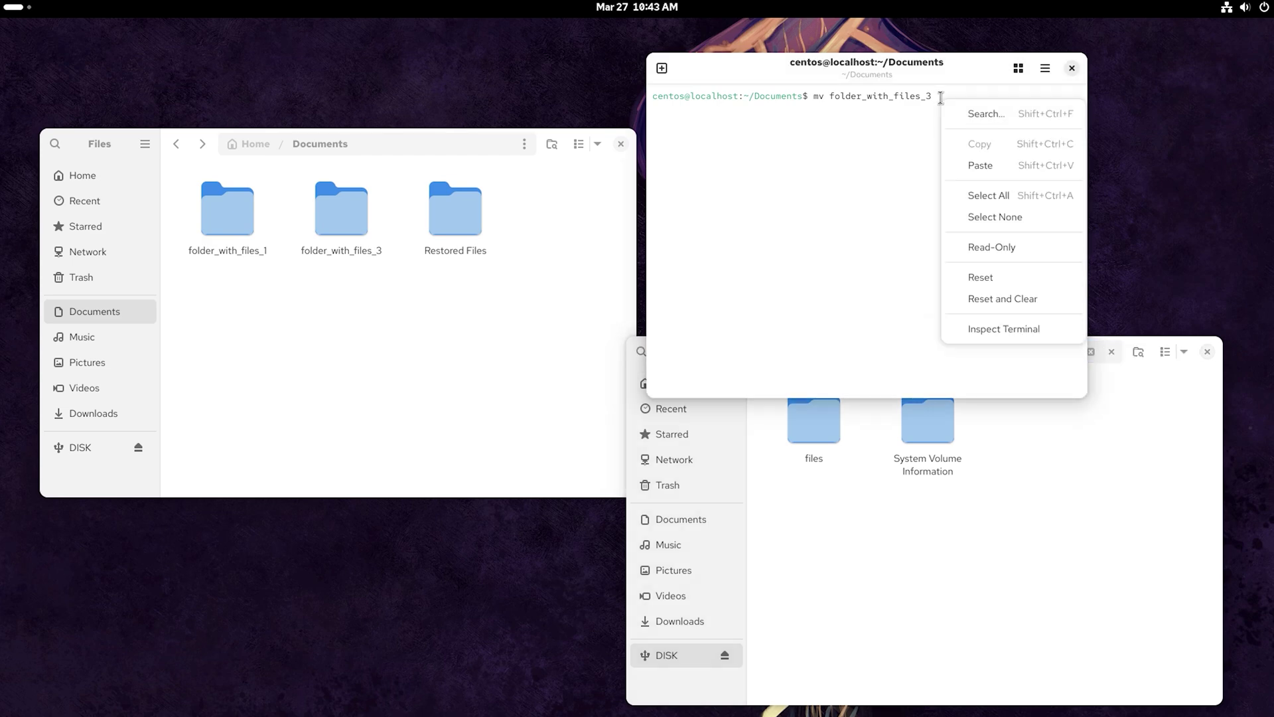
click(981, 165)
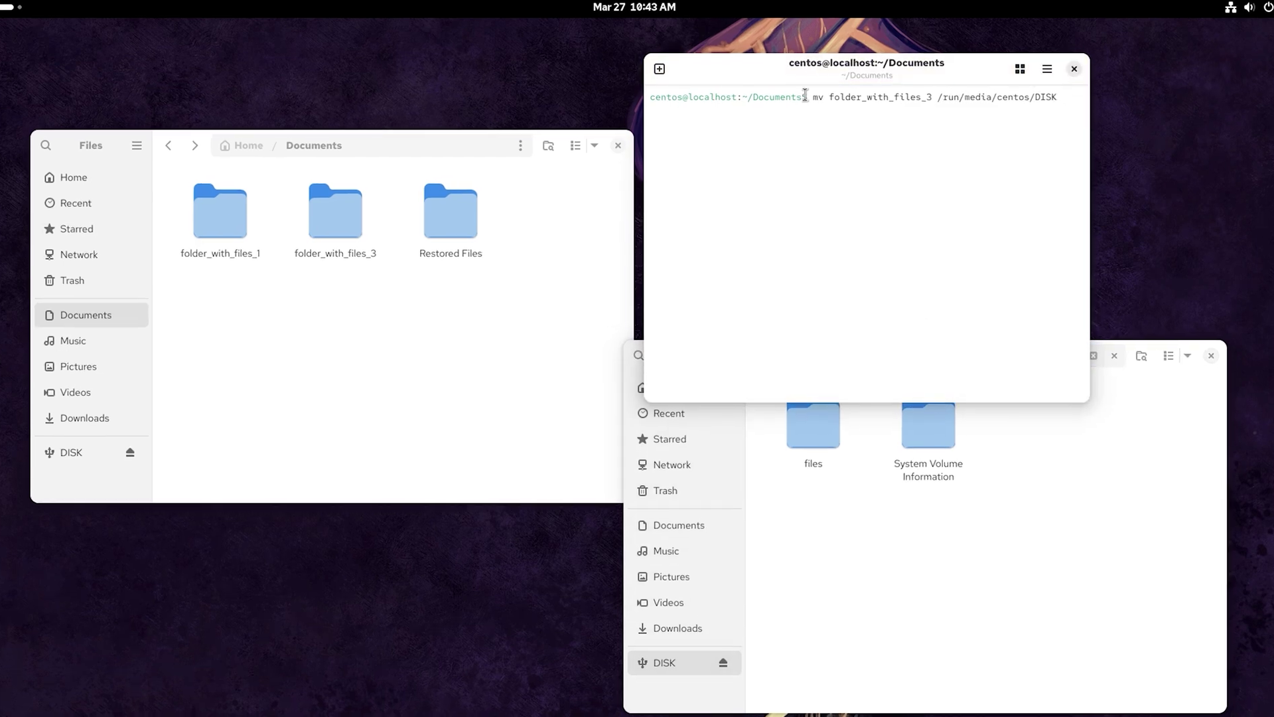
drag(805, 95, 1058, 97)
click(1057, 97)
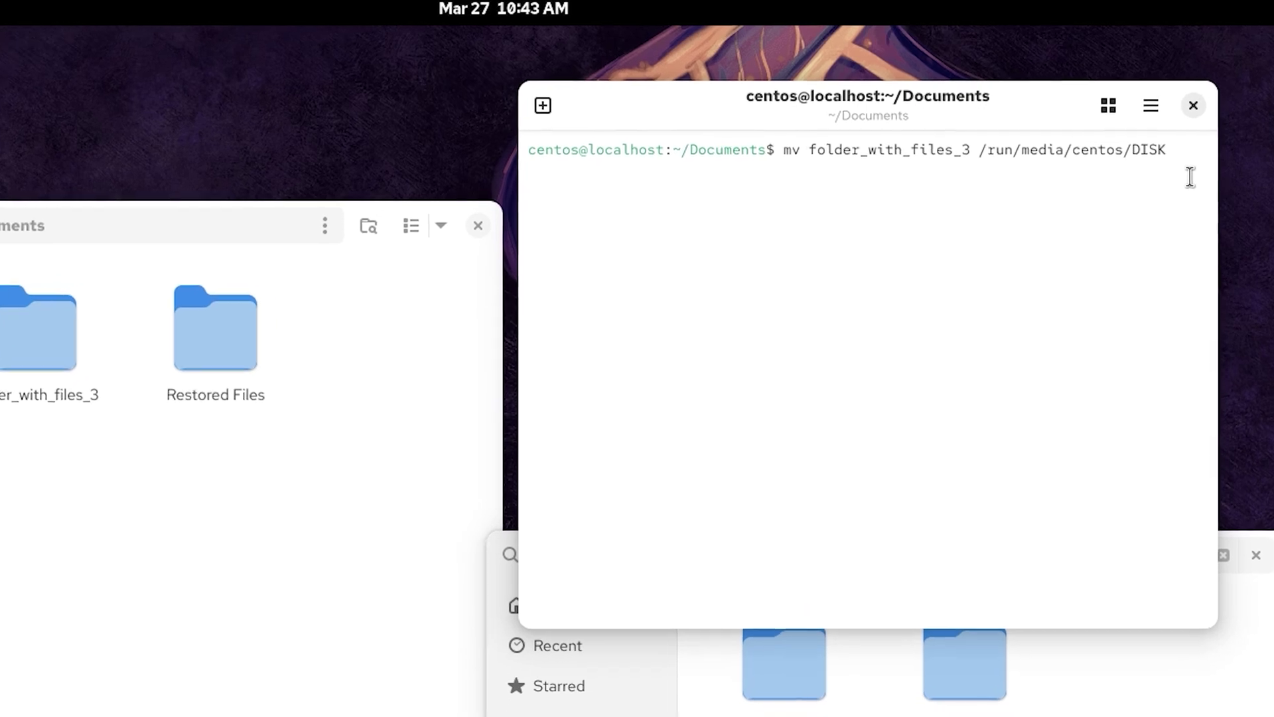
key(Return)
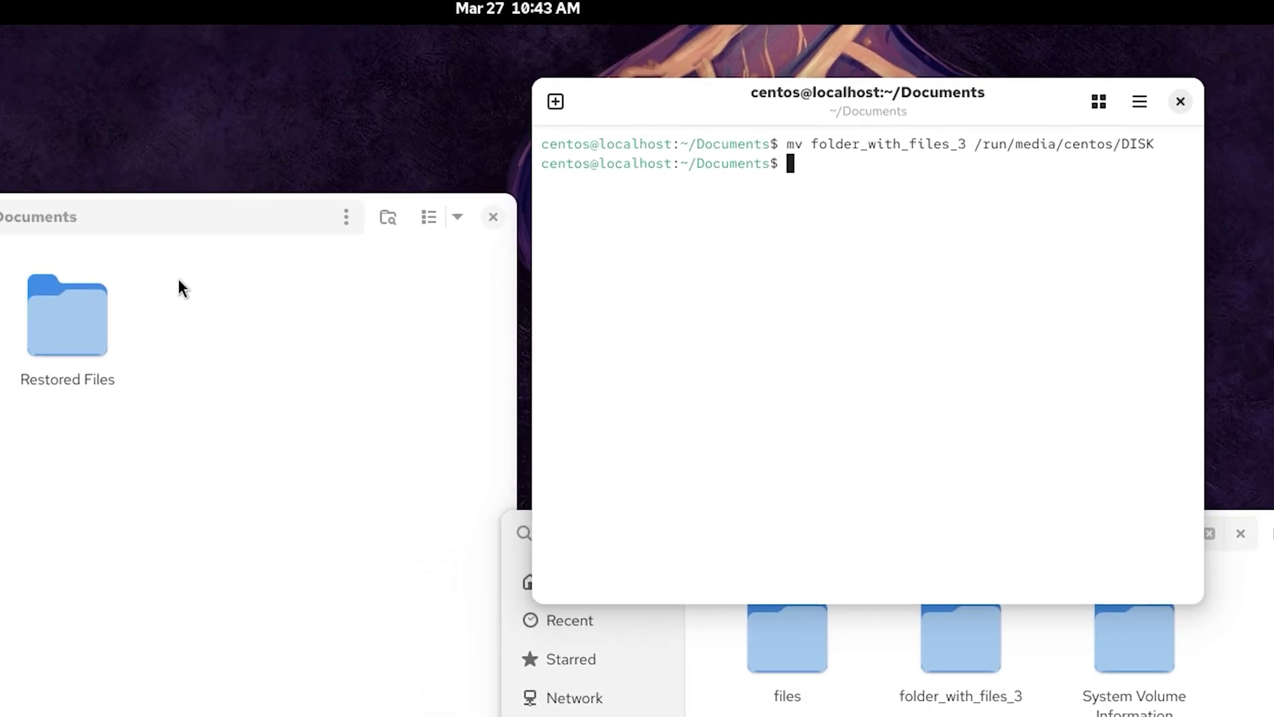
Check folder_with_files_3 on DISK, eject the drive, and close the Files and terminal windows
double_click(961, 639)
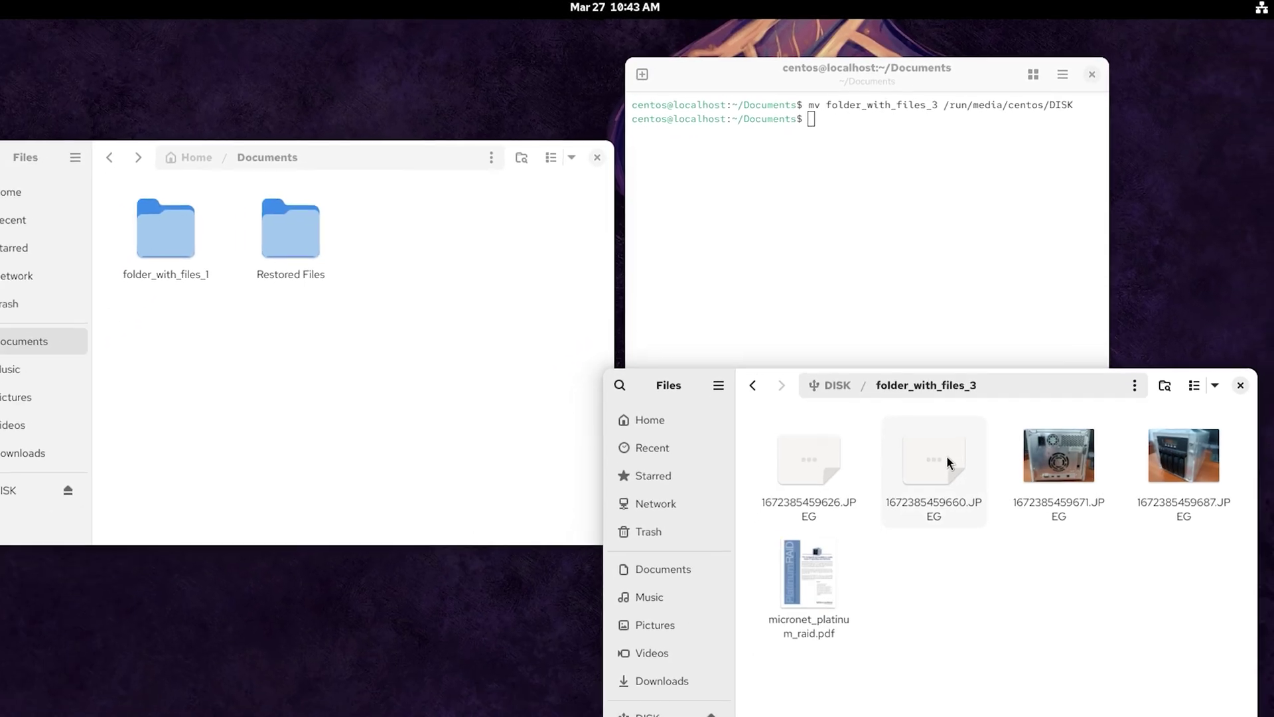
click(725, 655)
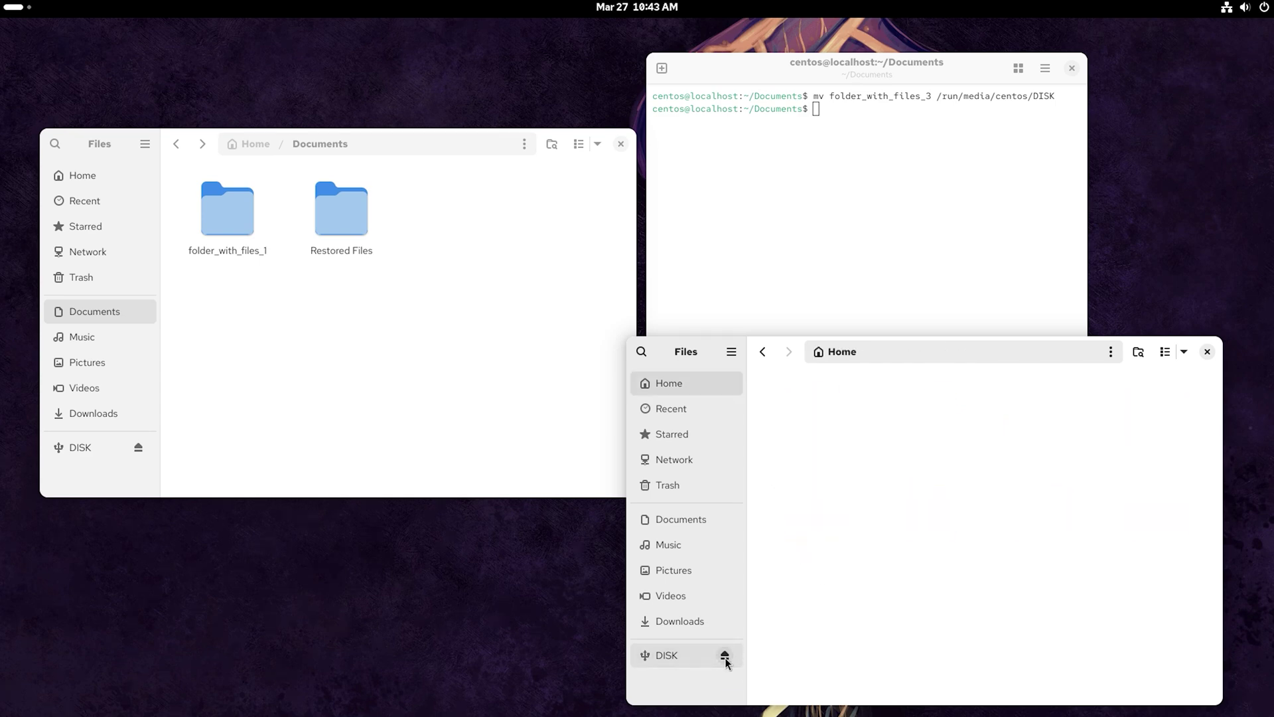
click(1208, 351)
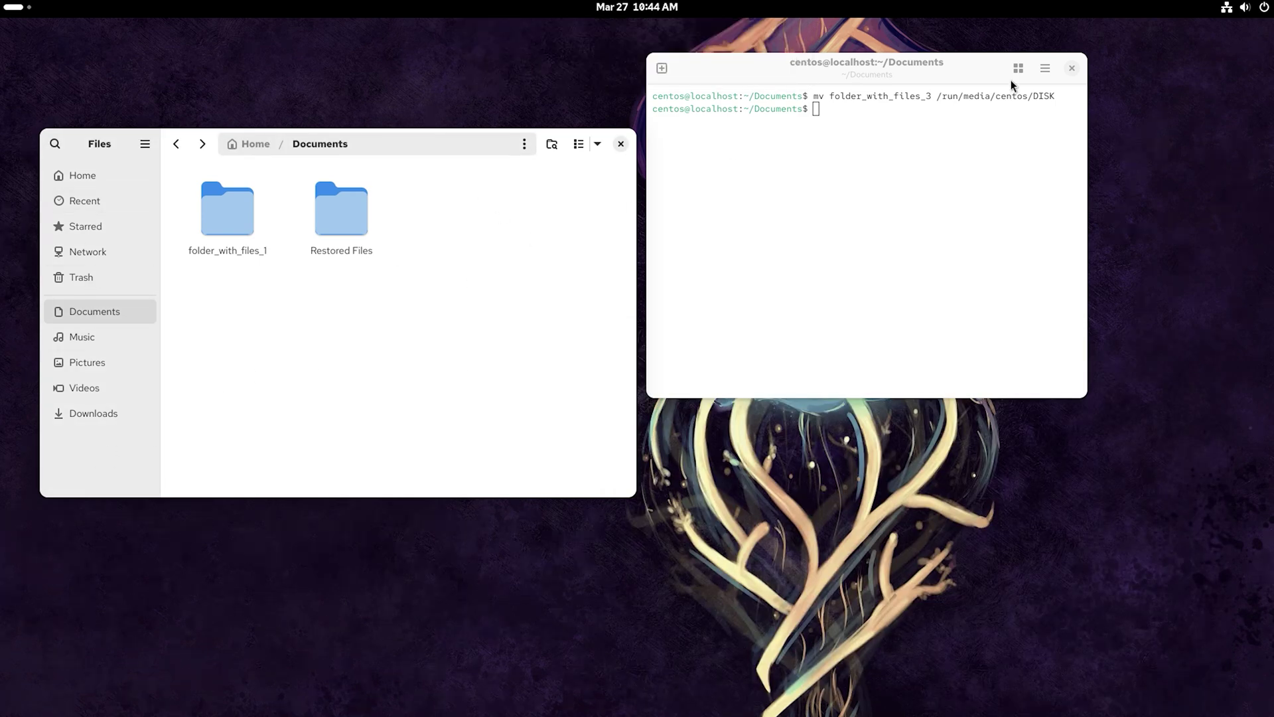
click(1073, 69)
click(620, 144)
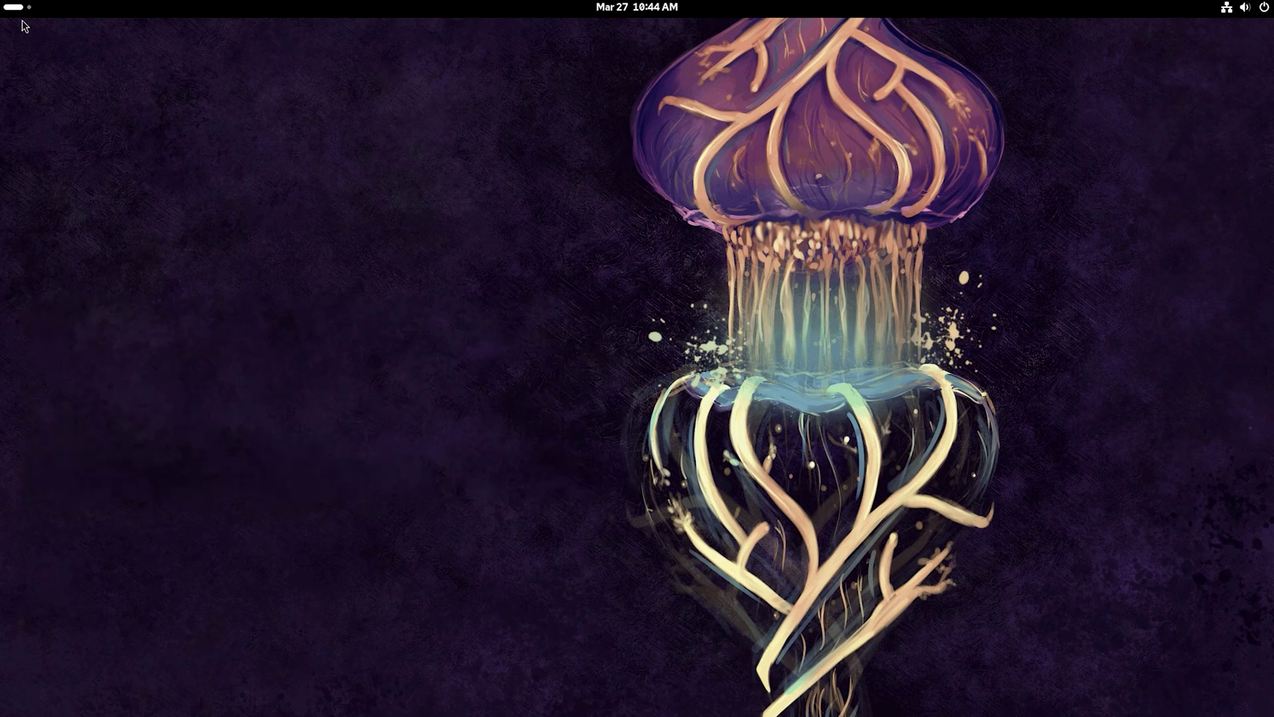
Launch Hetman Partition Recovery and confirm the administrator password for disk access
mouse_move(23, 23)
click(744, 679)
click(1039, 269)
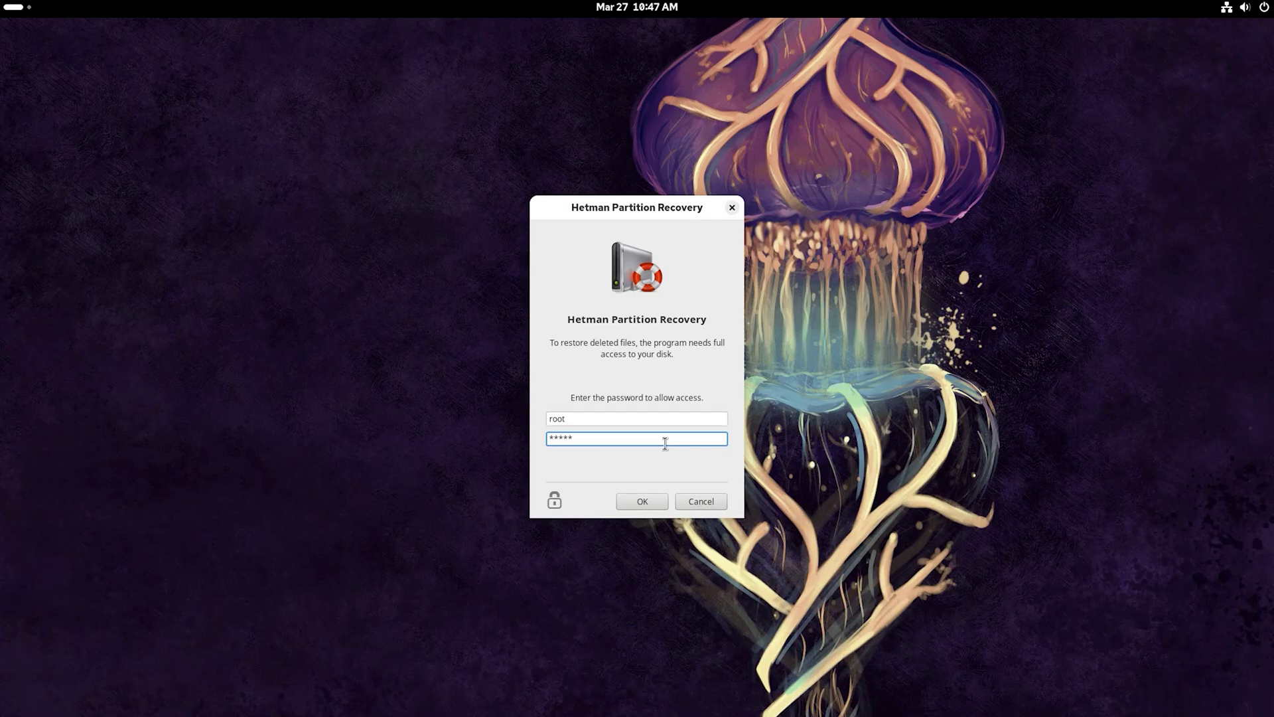
click(632, 504)
Fast-scan the cs.home drive and open its results: 375 folders, 1,485 files
click(402, 488)
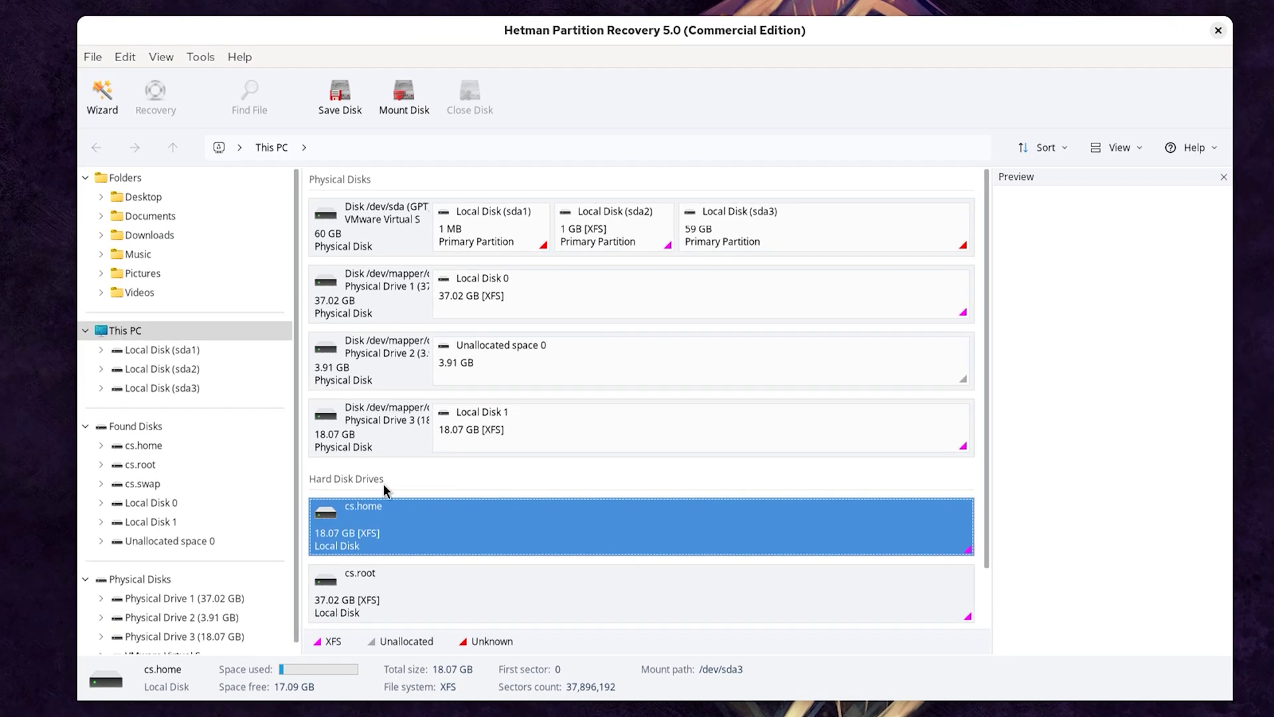
scroll(531, 462, down, 1)
right_click(469, 460)
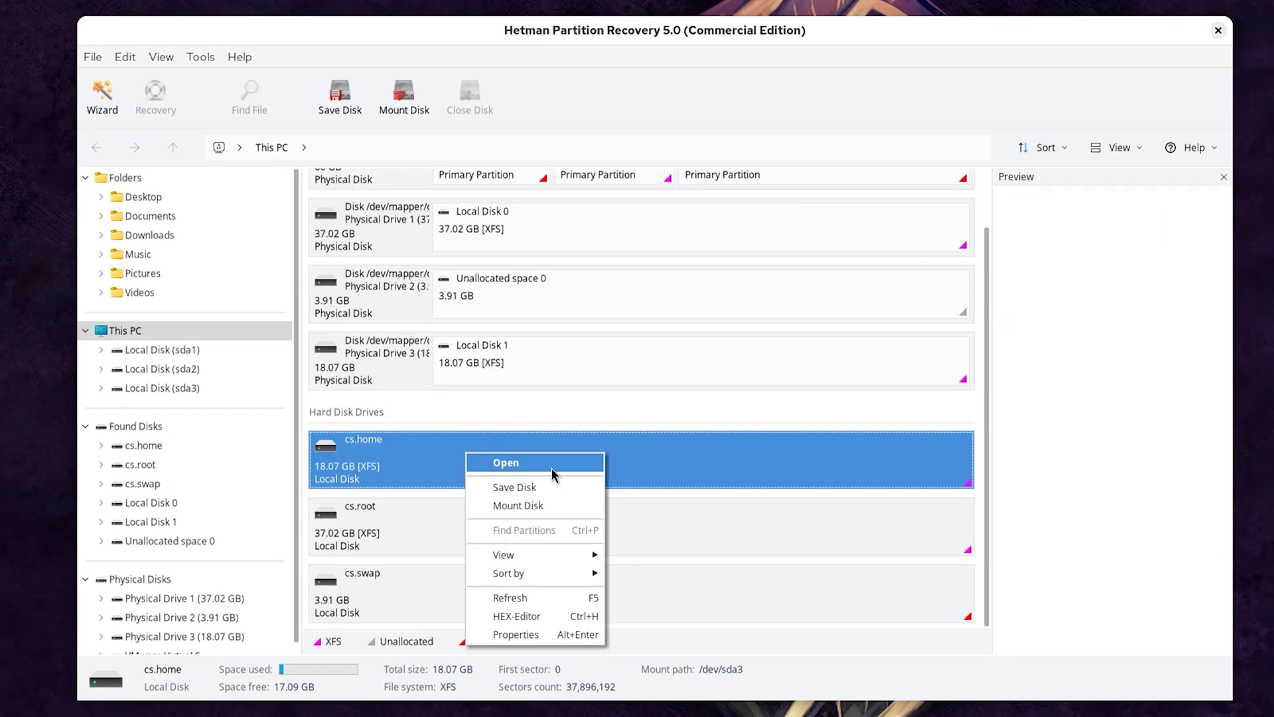
click(536, 464)
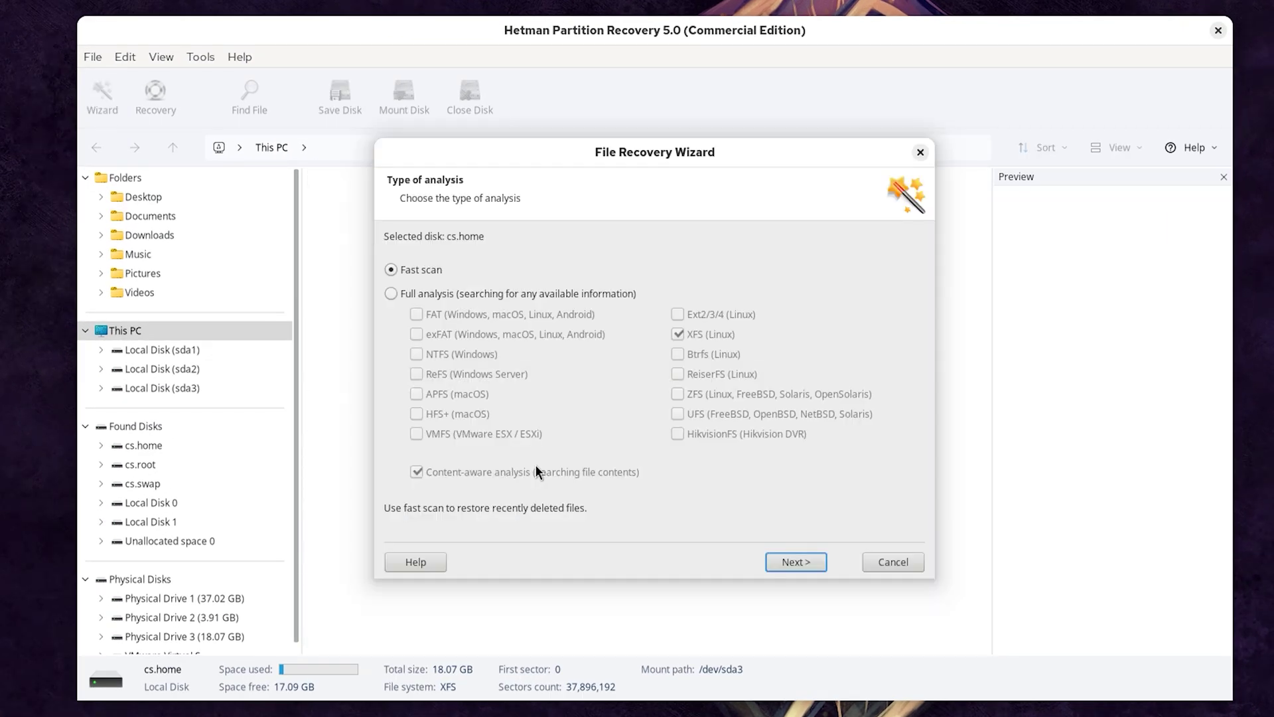
click(781, 561)
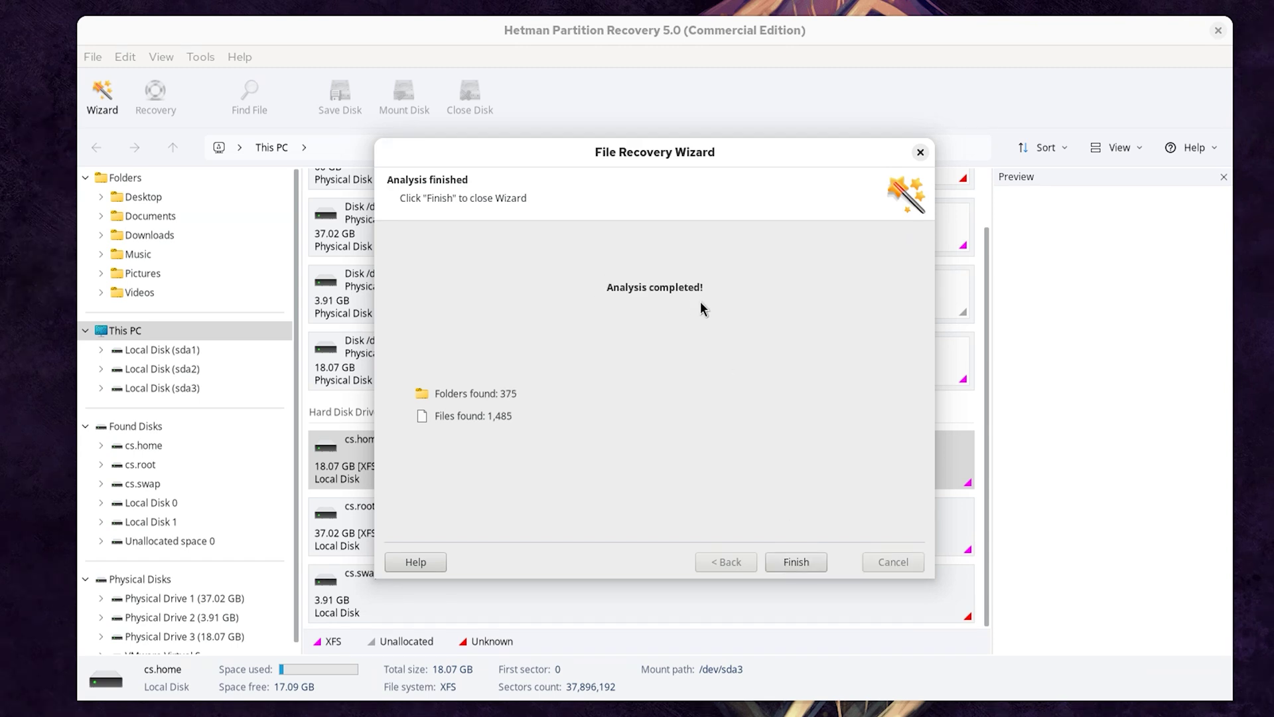
click(808, 565)
Open centos > Documents > the deleted folder_with_files_3
double_click(361, 194)
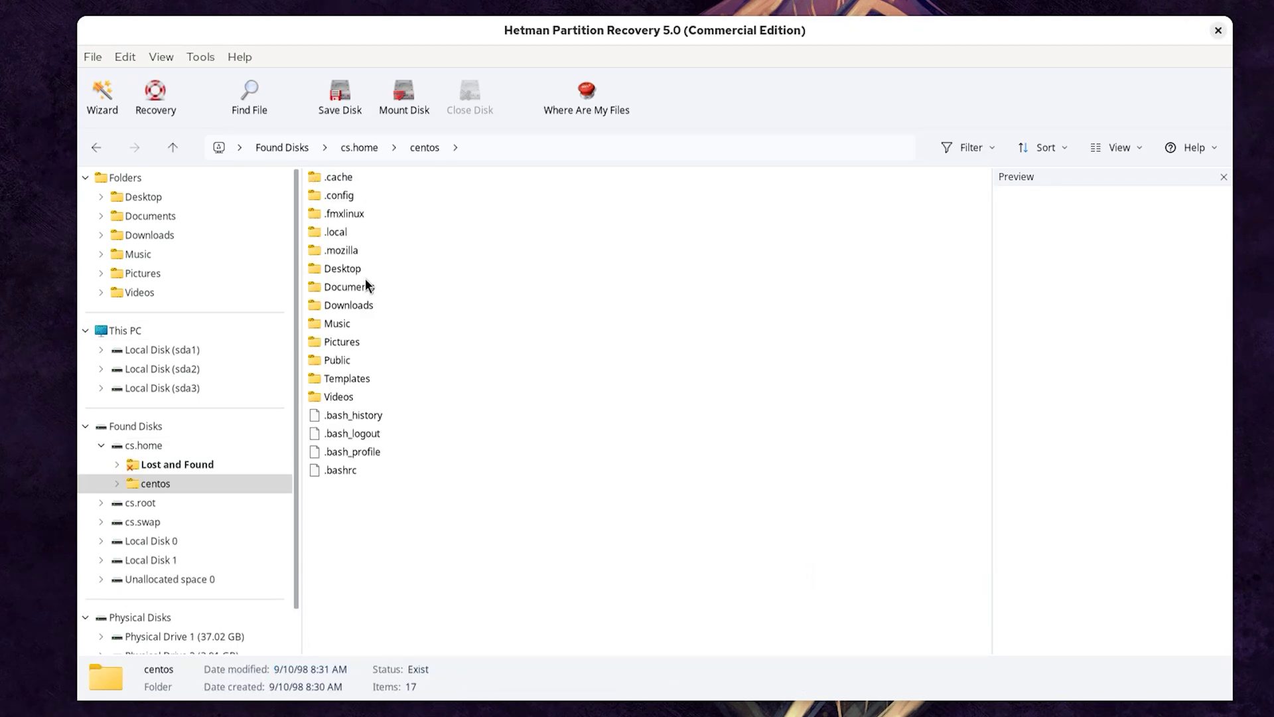
click(366, 290)
double_click(365, 288)
click(385, 215)
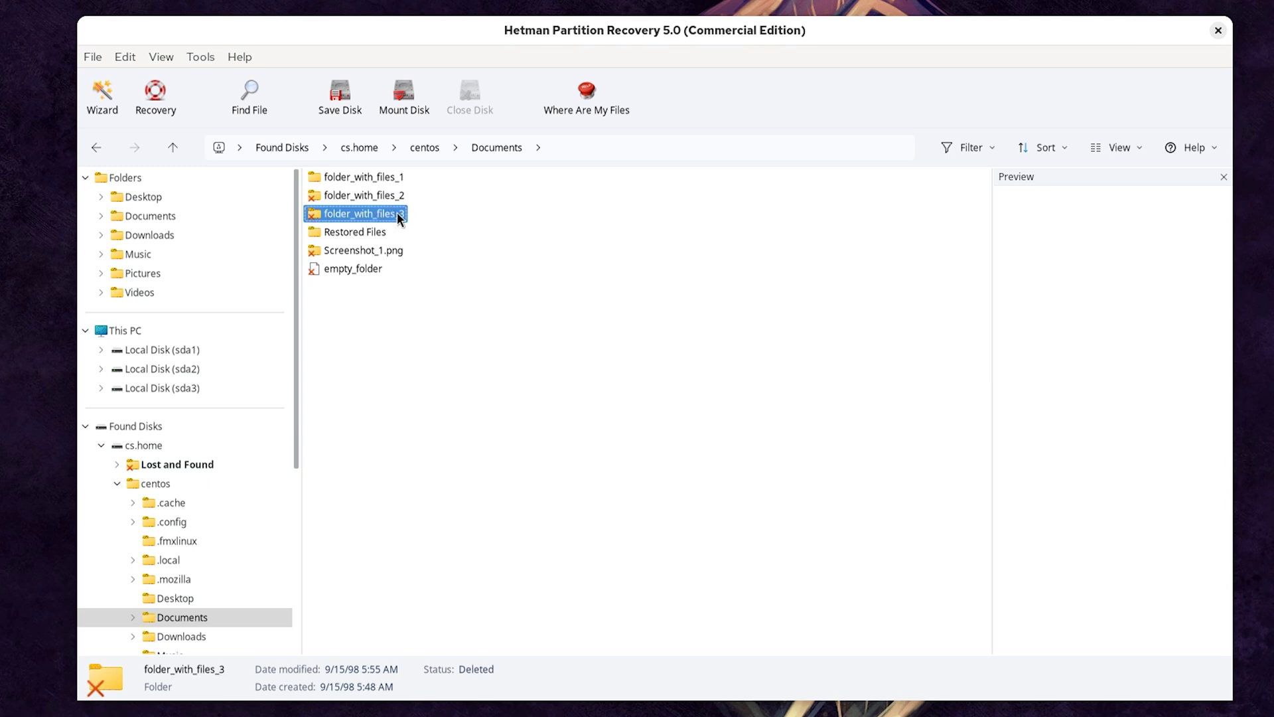
double_click(401, 214)
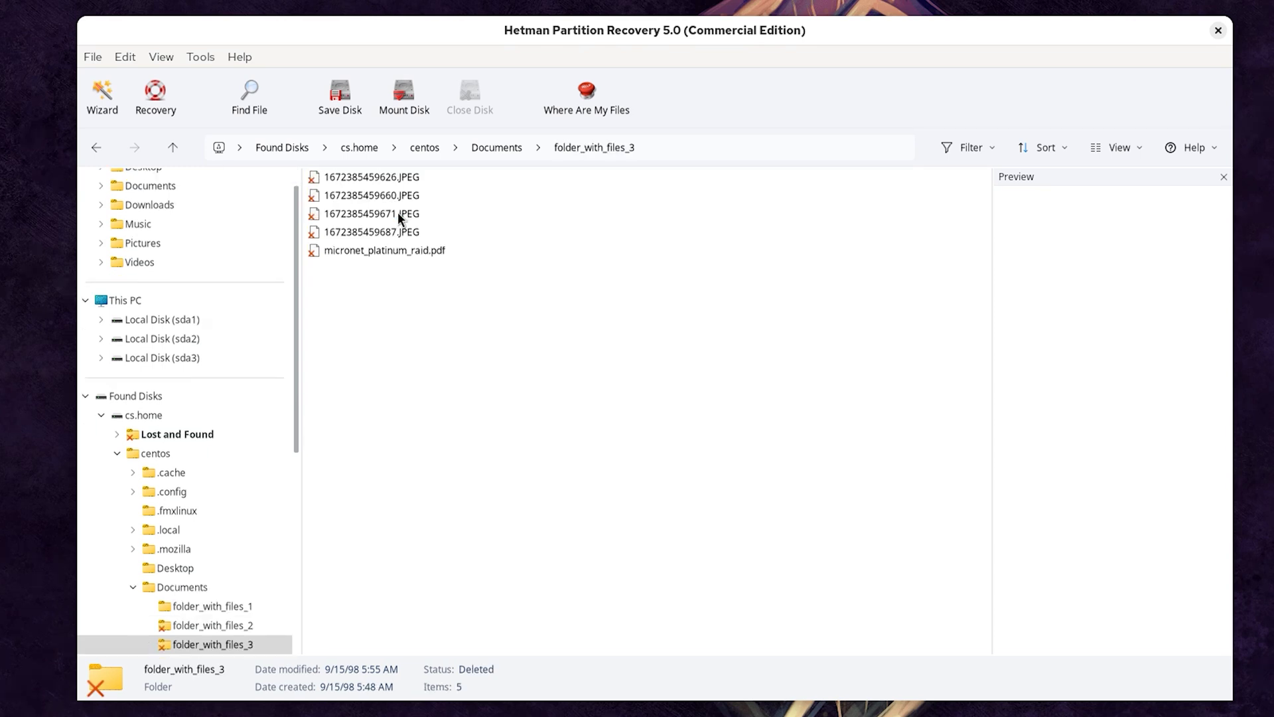
click(391, 176)
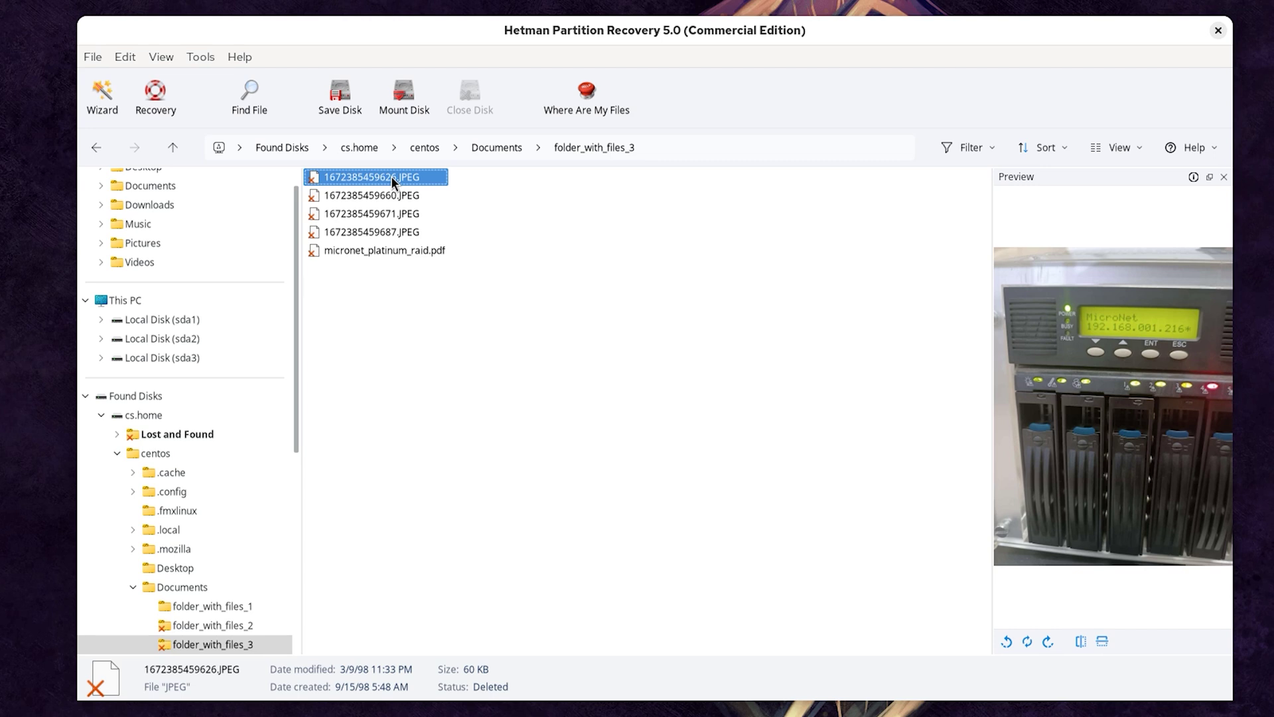
click(391, 195)
click(393, 231)
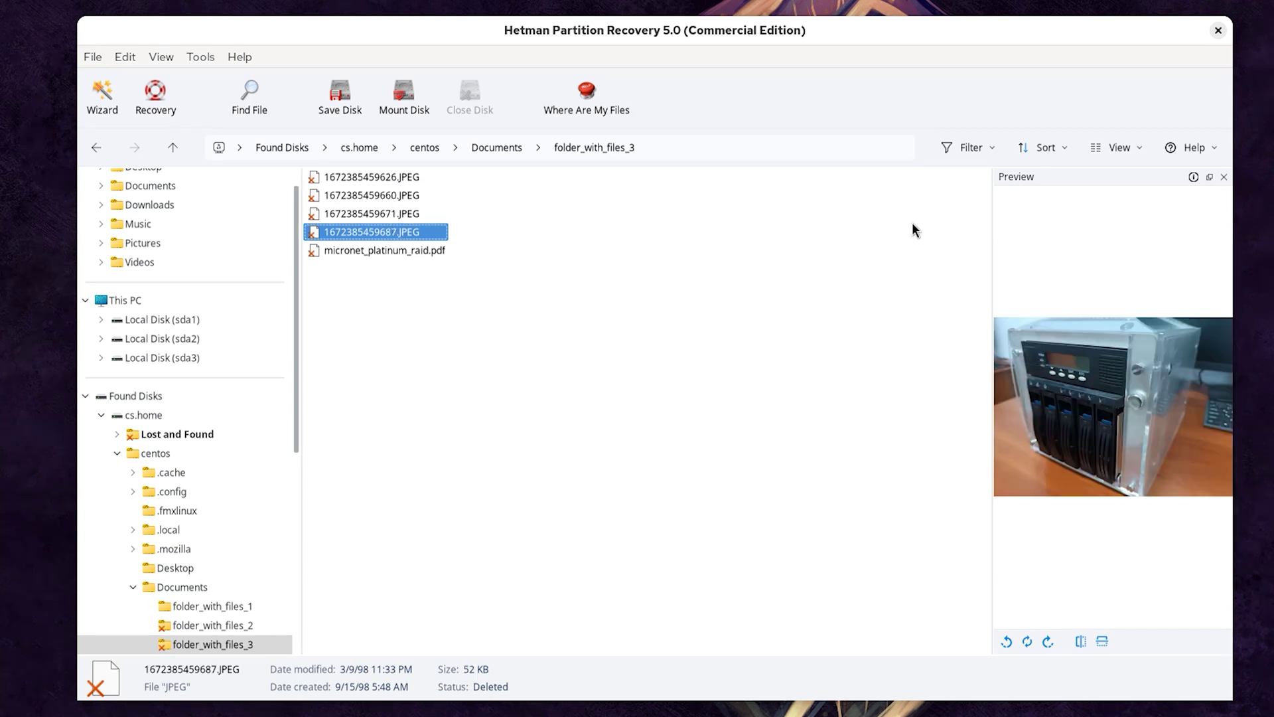
click(1136, 147)
click(1133, 171)
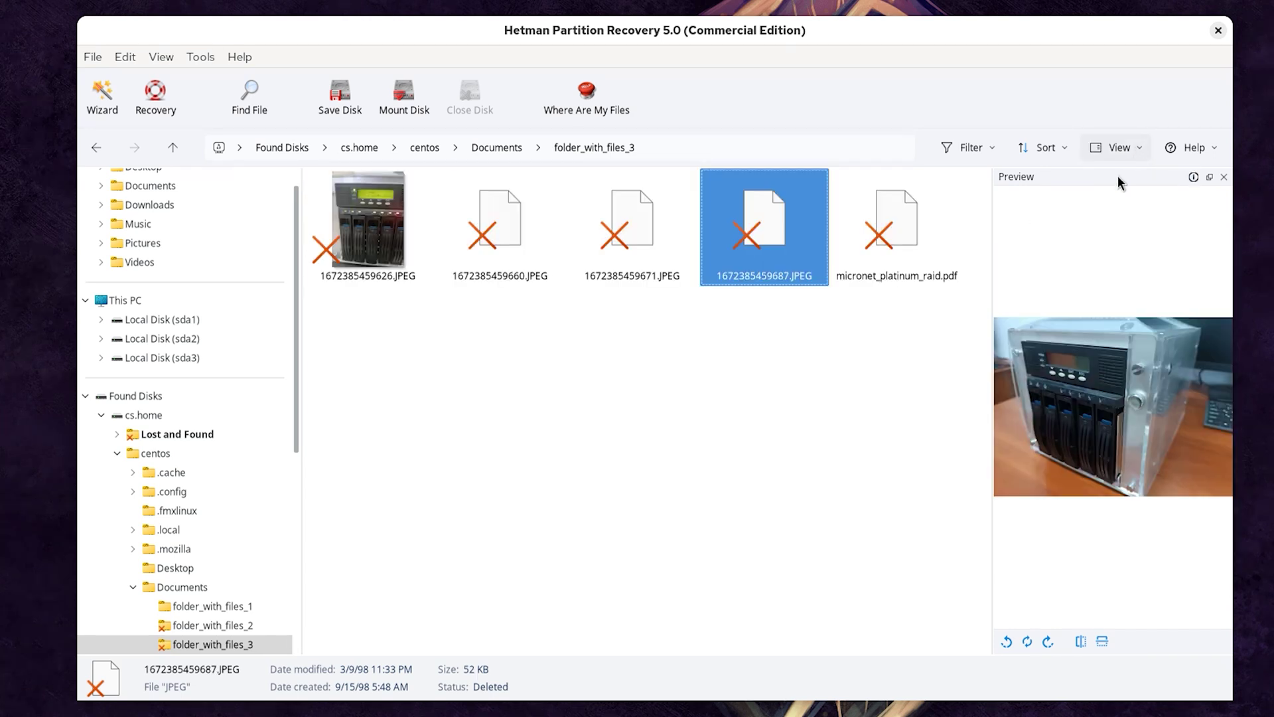